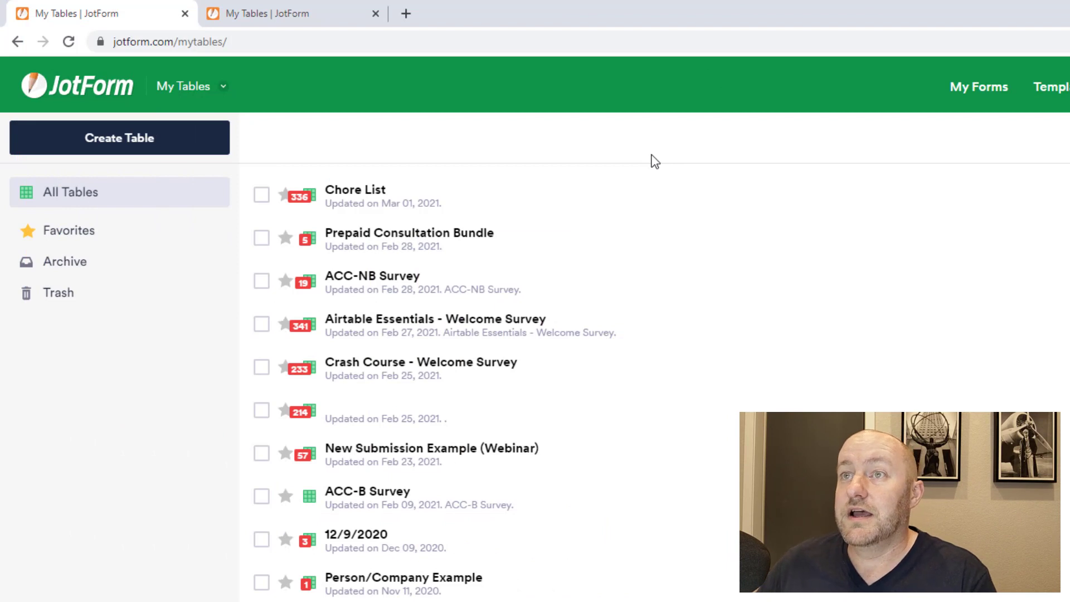
Step: Visit the My Forms overview and switch back to My Tables
left_click(52, 86)
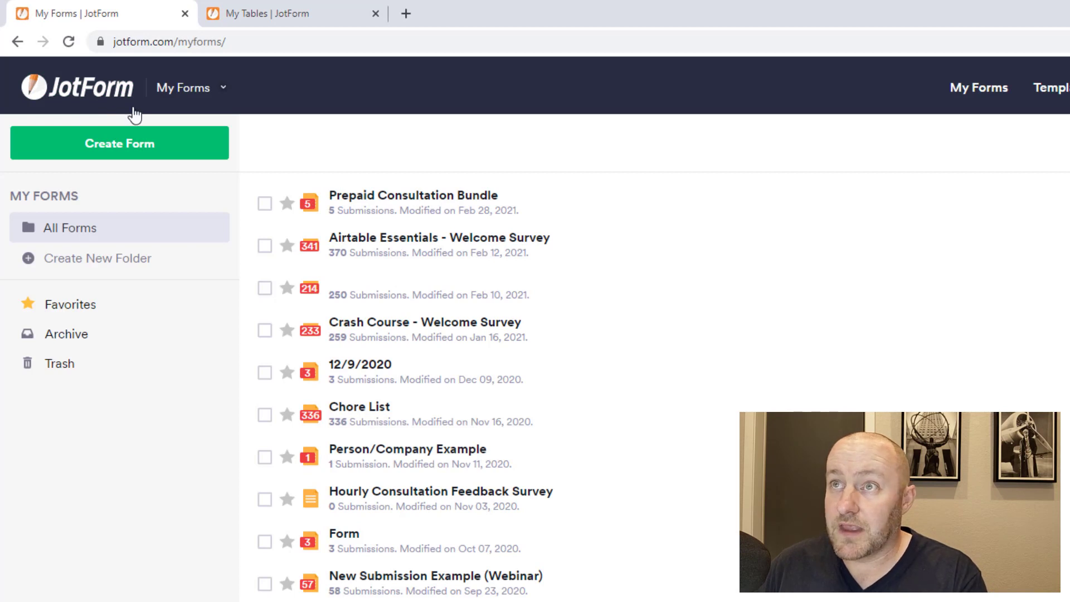
left_click(223, 89)
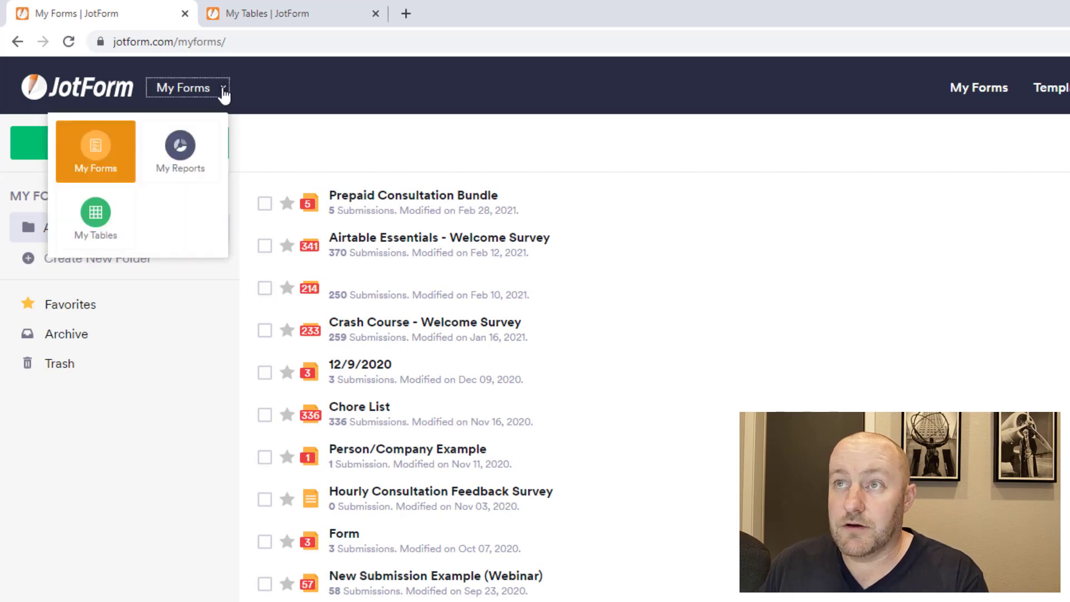
left_click(96, 222)
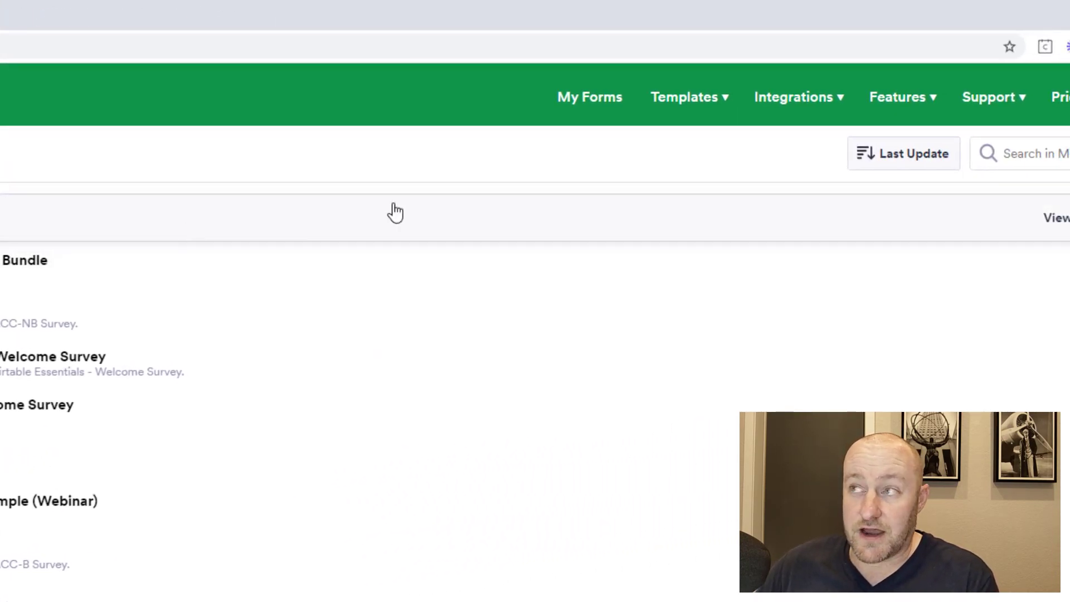
Step: Browse the table templates gallery and examine the templates in the Project Management category
left_click(691, 103)
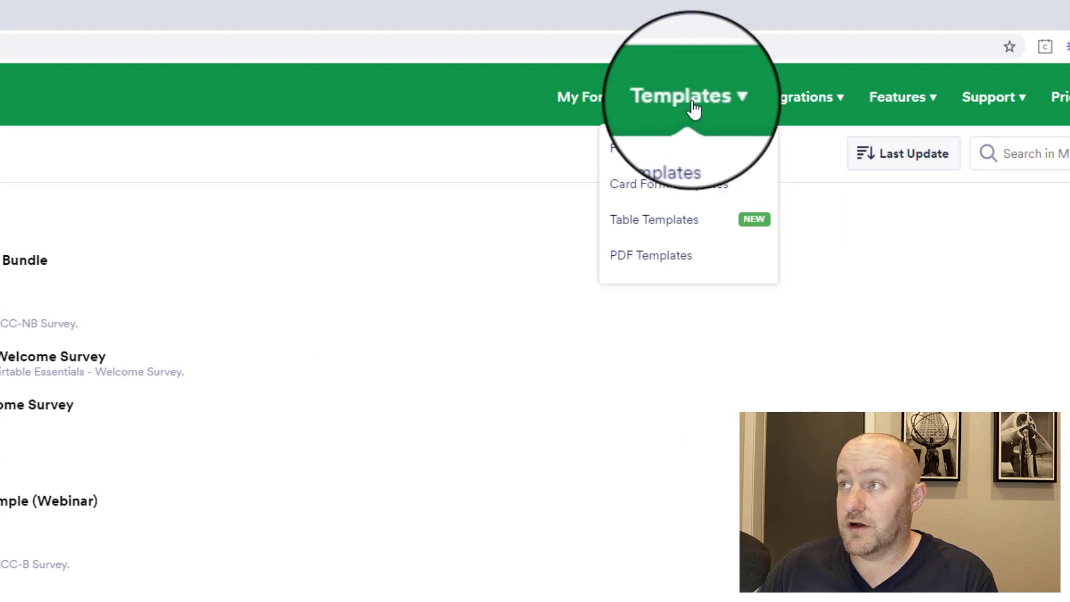
left_click(656, 229)
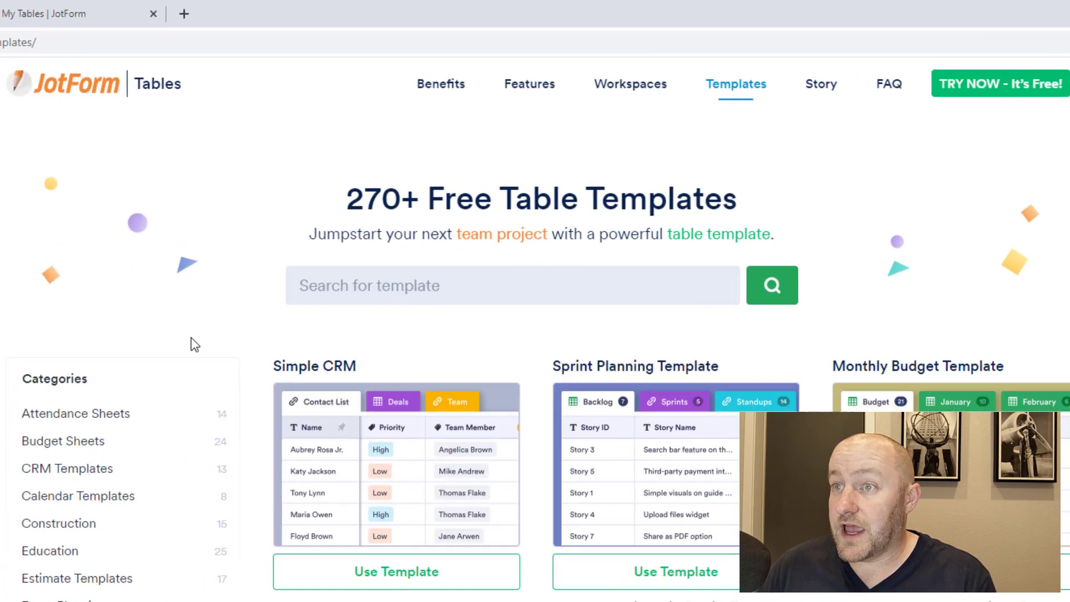
scroll(751, 399, "down", 5)
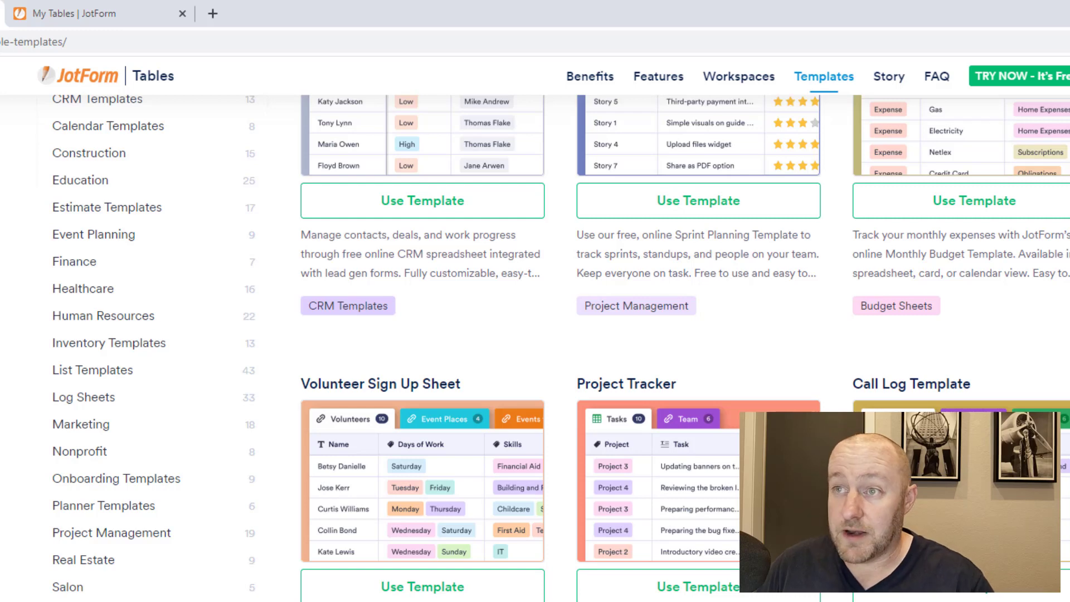
scroll(553, 597, "up", 2)
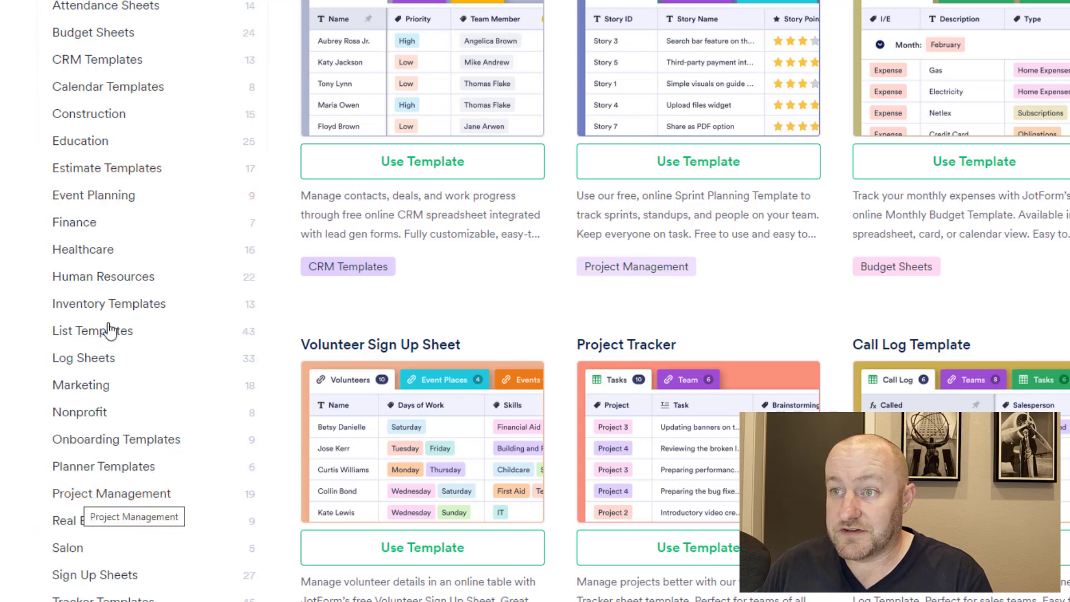
left_click(75, 501)
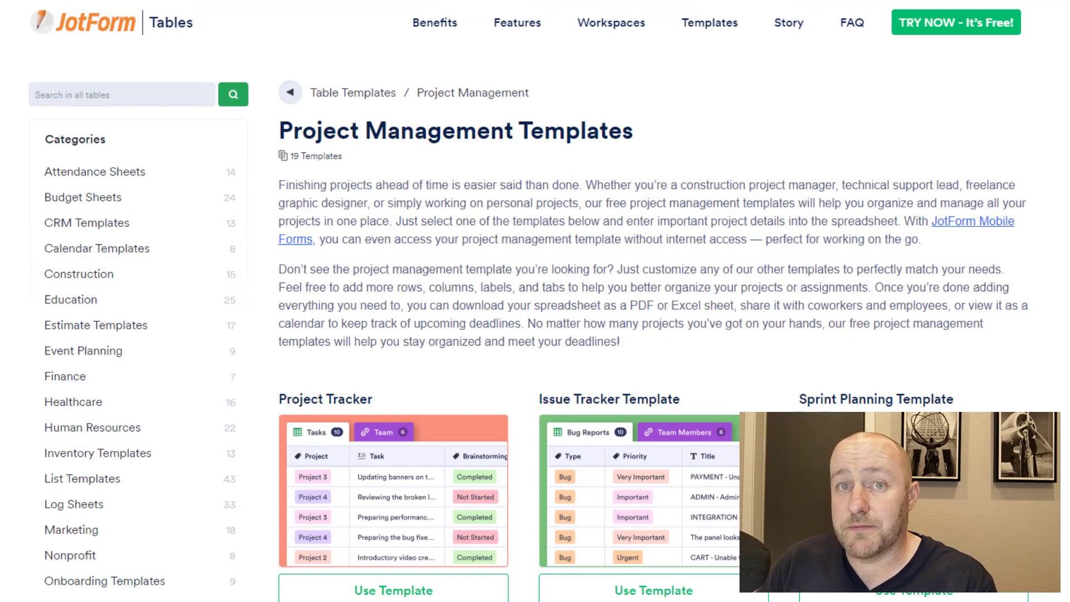
scroll(526, 346, "down", 3)
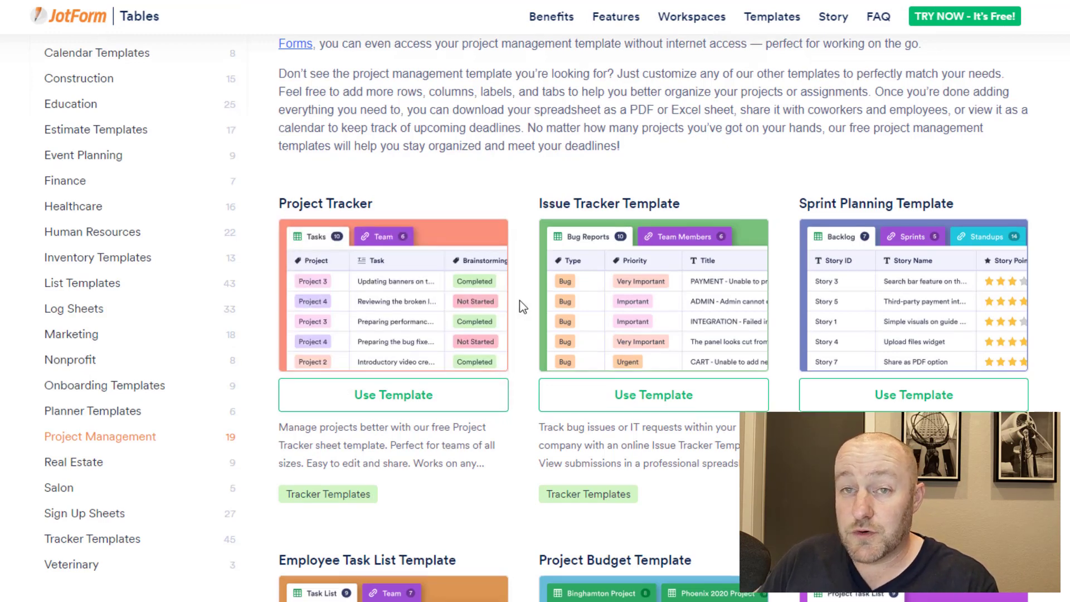
scroll(519, 300, "down", 3)
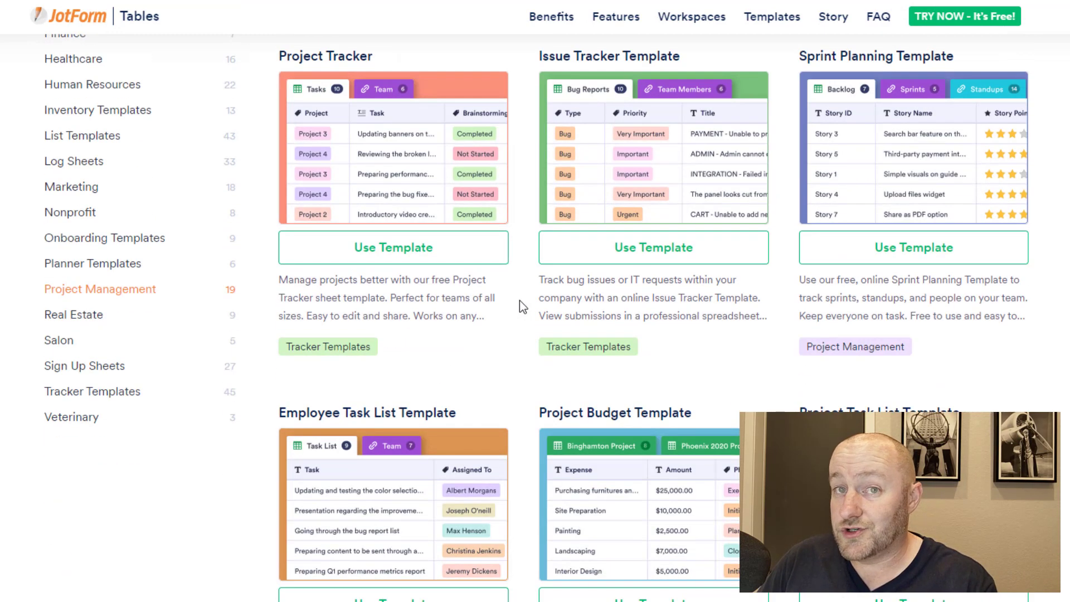
left_click(432, 259)
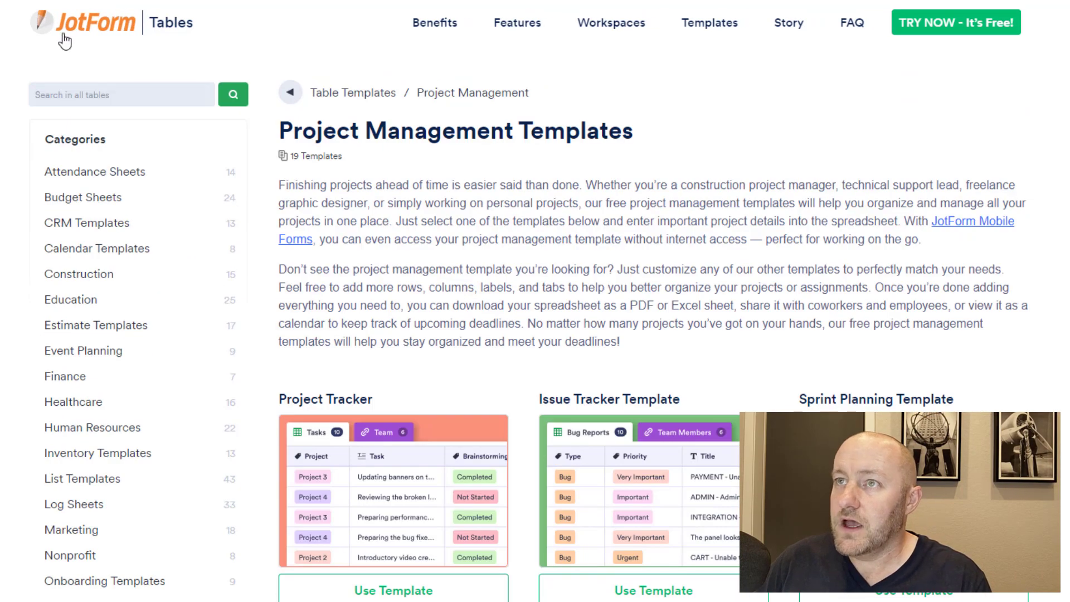
Step: Leave the template gallery and open the My Tables overview
left_click(100, 29)
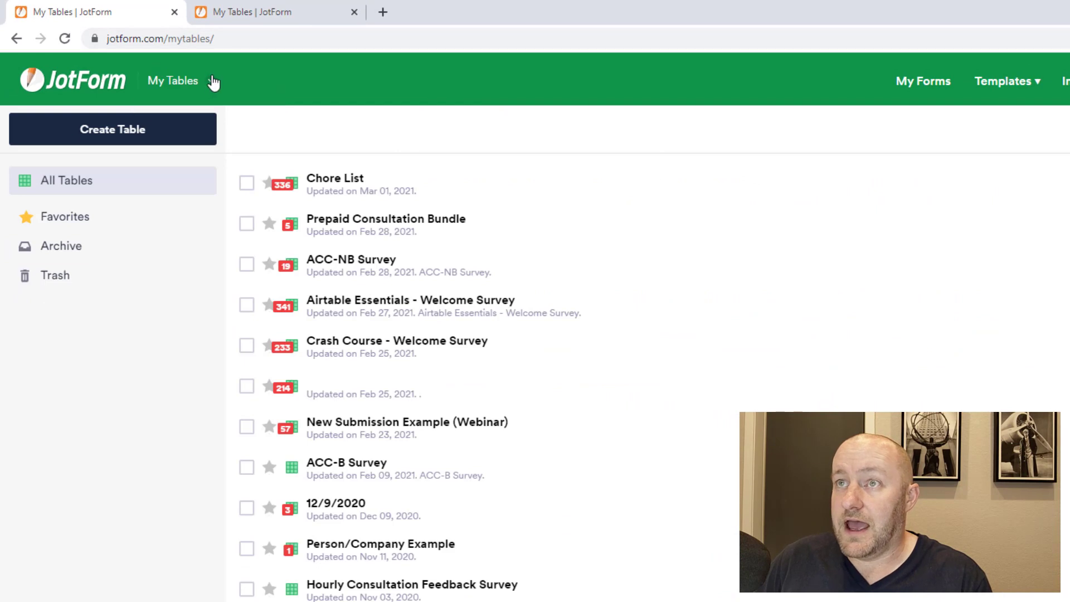
left_click(208, 84)
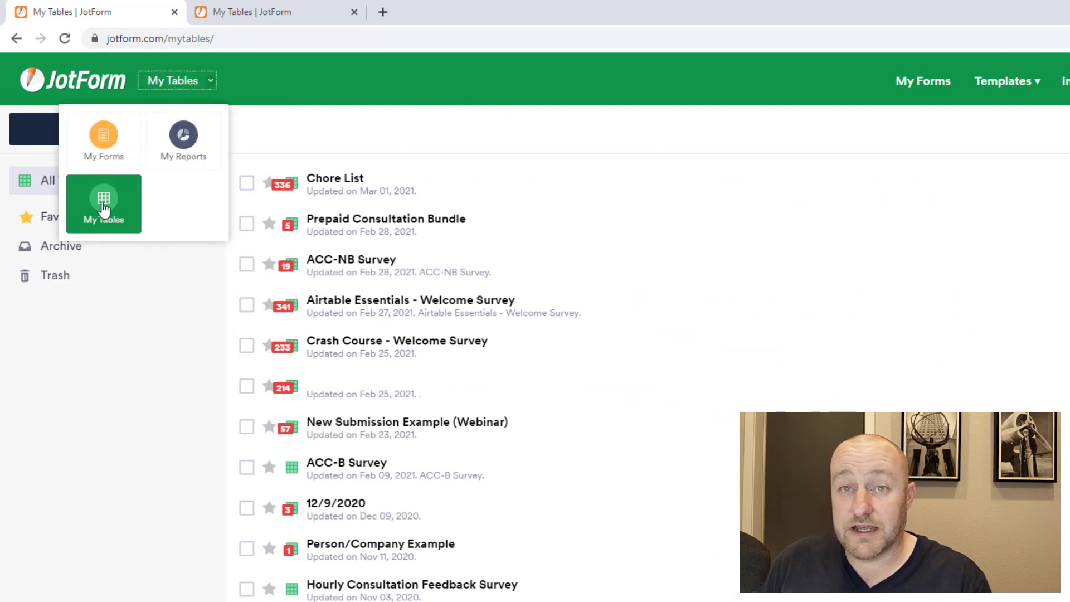
left_click(106, 207)
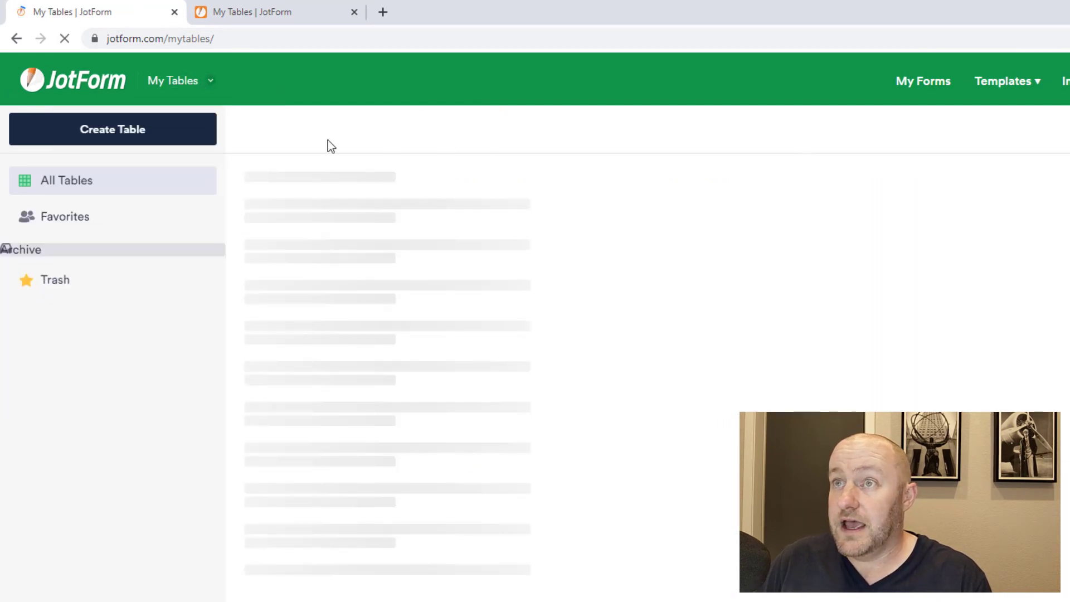
Step: Create a new blank table named Project Management
left_click(142, 140)
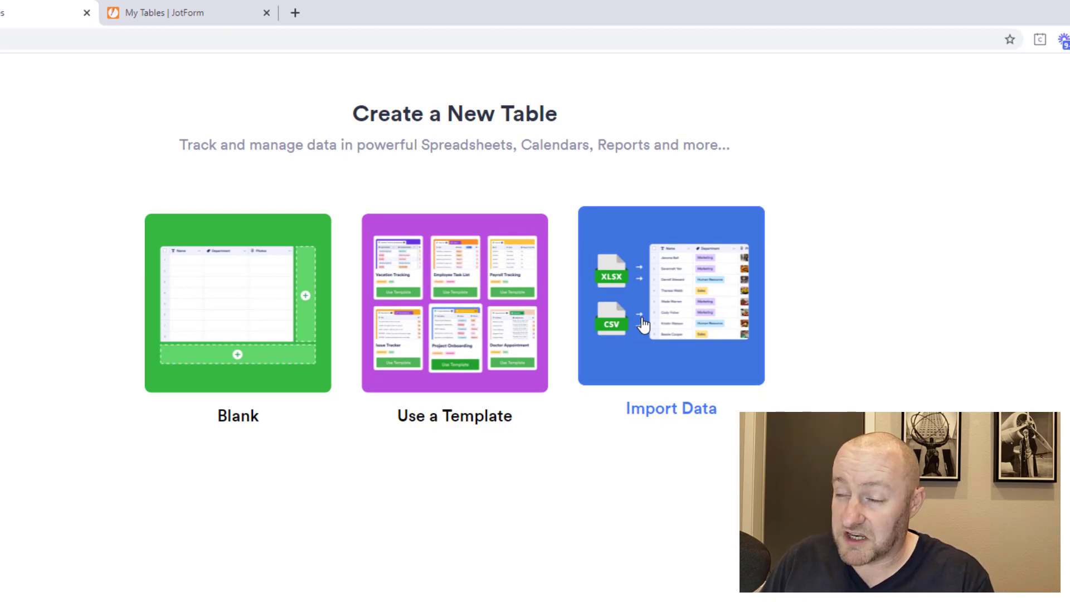
left_click(279, 339)
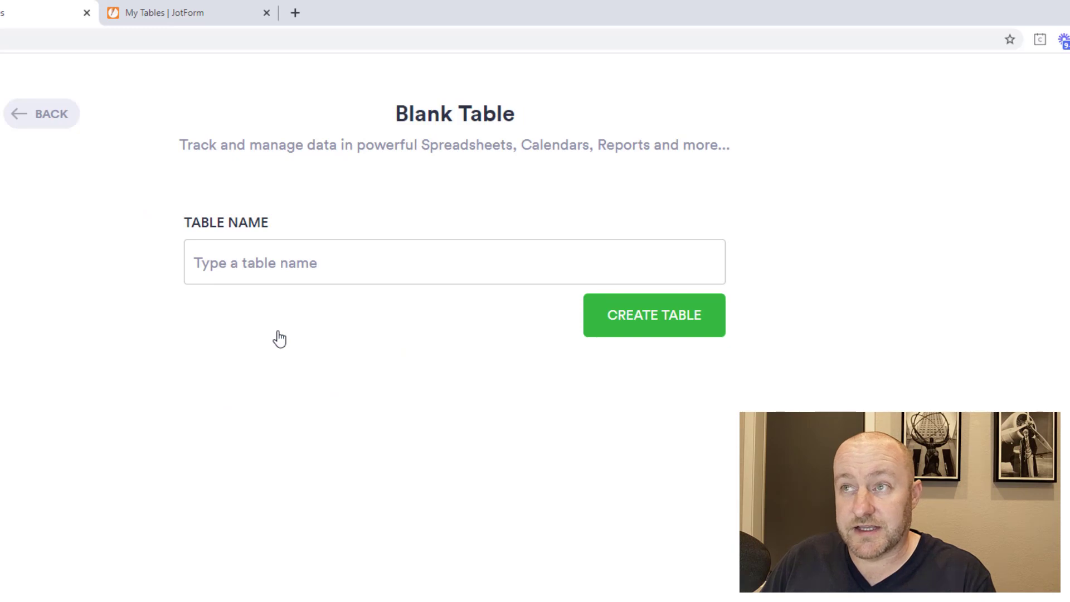
left_click(322, 264)
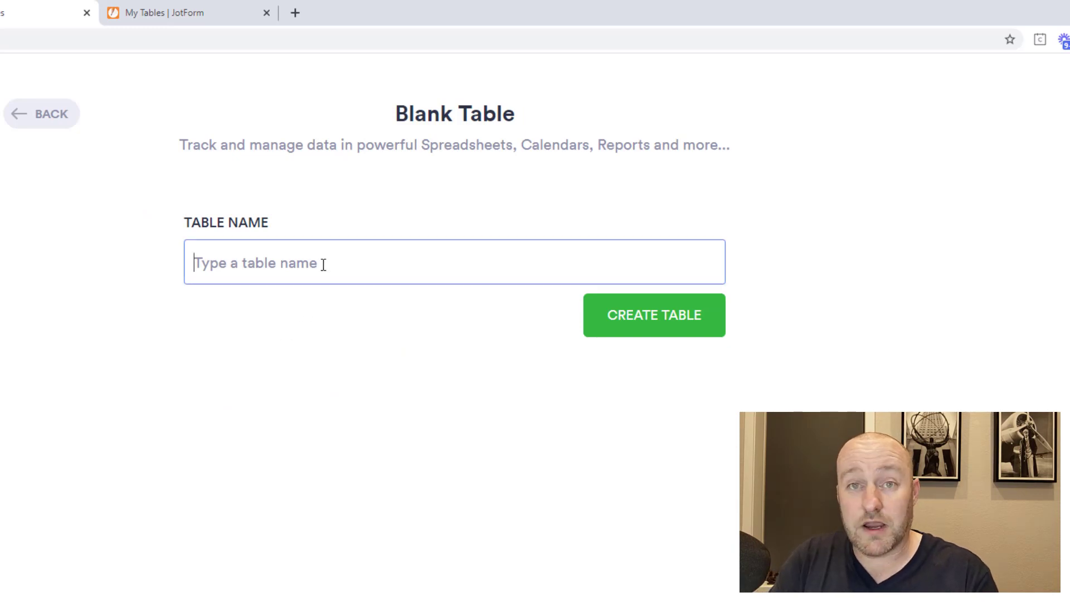
type("Project Man")
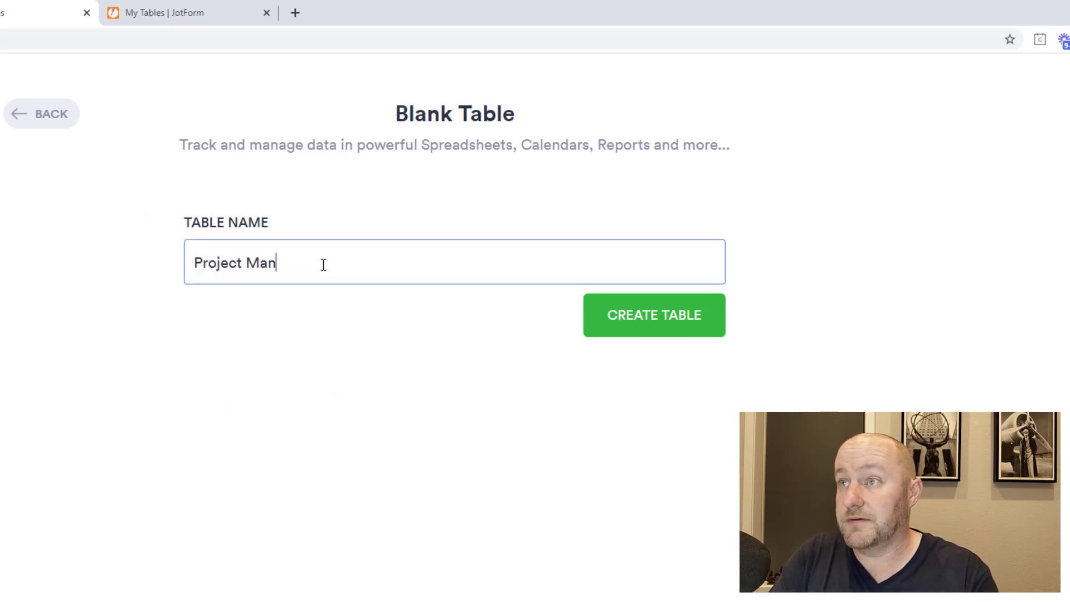
type("agement")
key("Return")
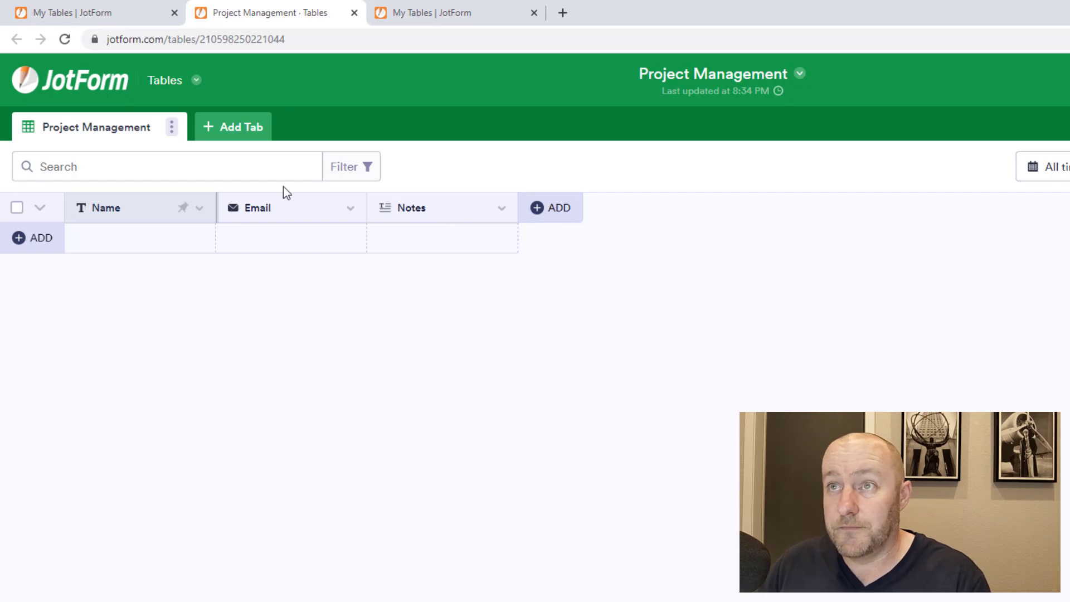
Step: Rename the Project Management tab within the table to Projects
double_click(116, 129)
double_click(112, 126)
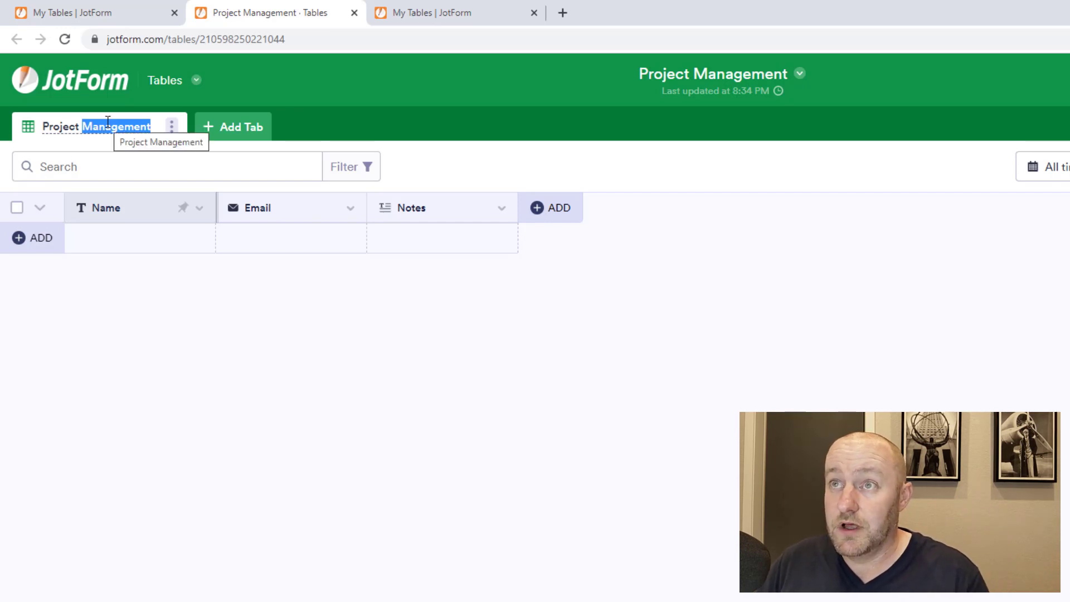
key("BackSpace")
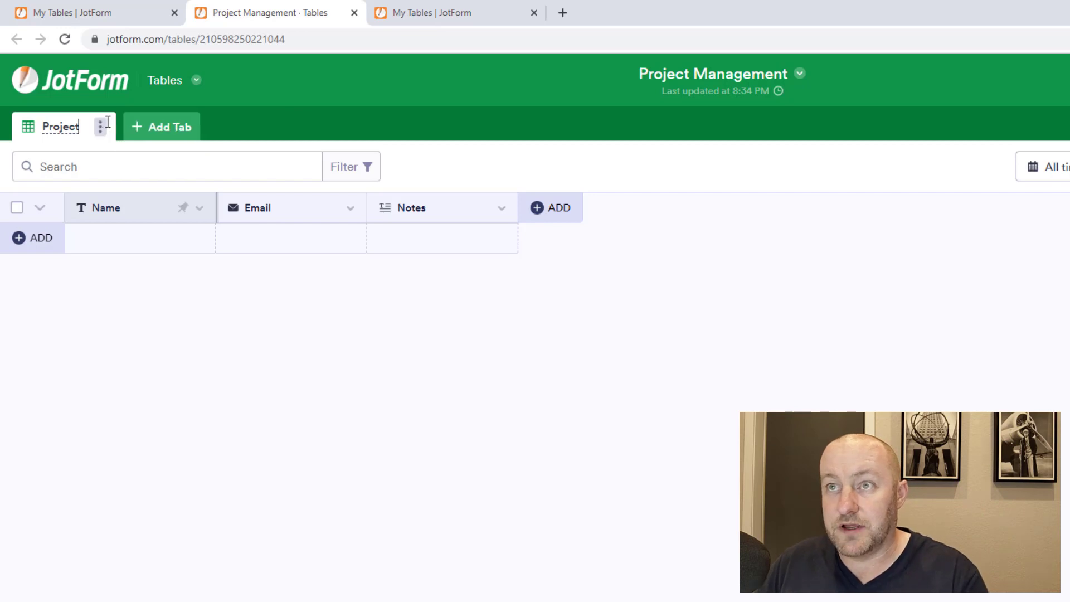
type("s")
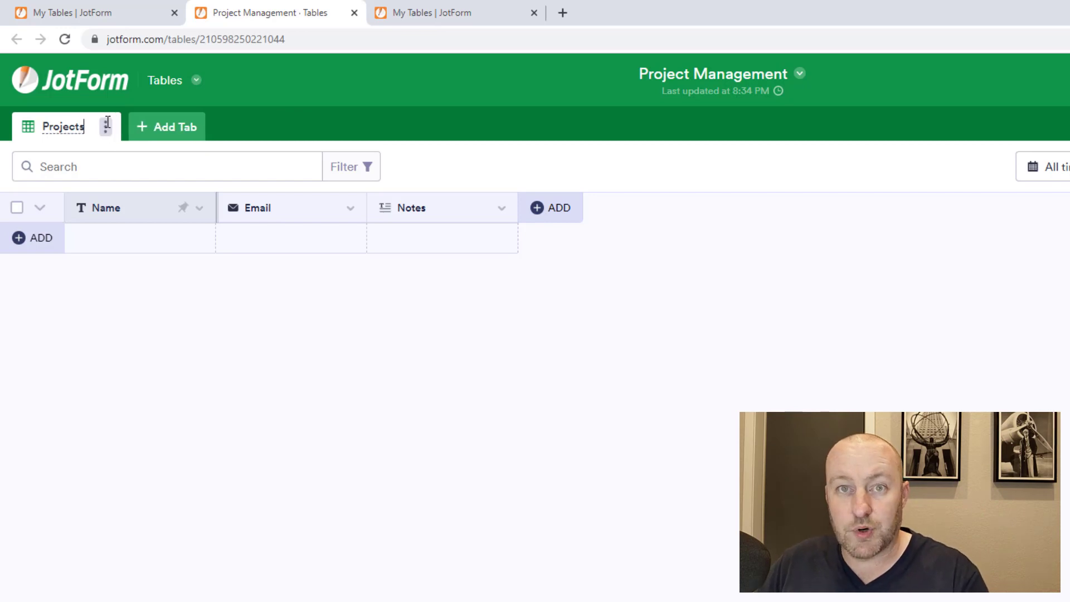
Step: Add a new tab as a blank Table view and name it Tasks
left_click(172, 133)
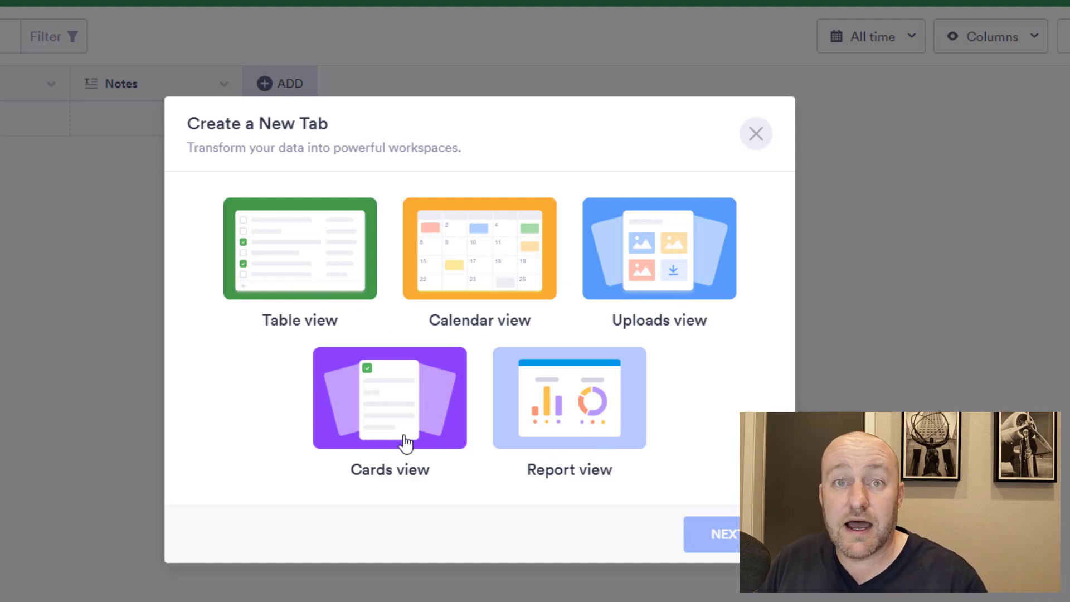
left_click(316, 267)
left_click(717, 533)
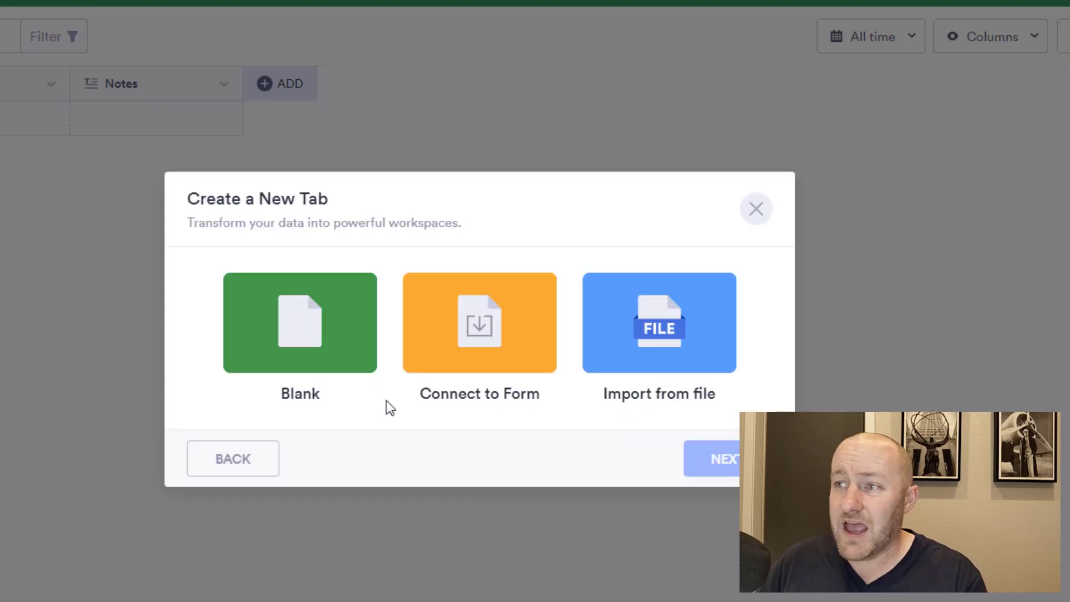
left_click(299, 323)
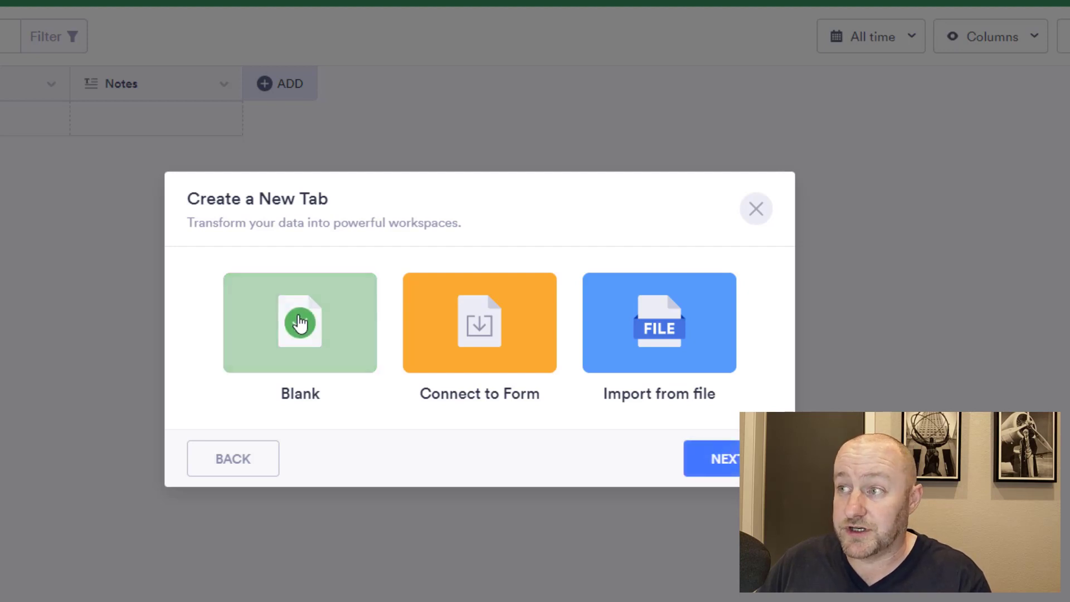
left_click(716, 471)
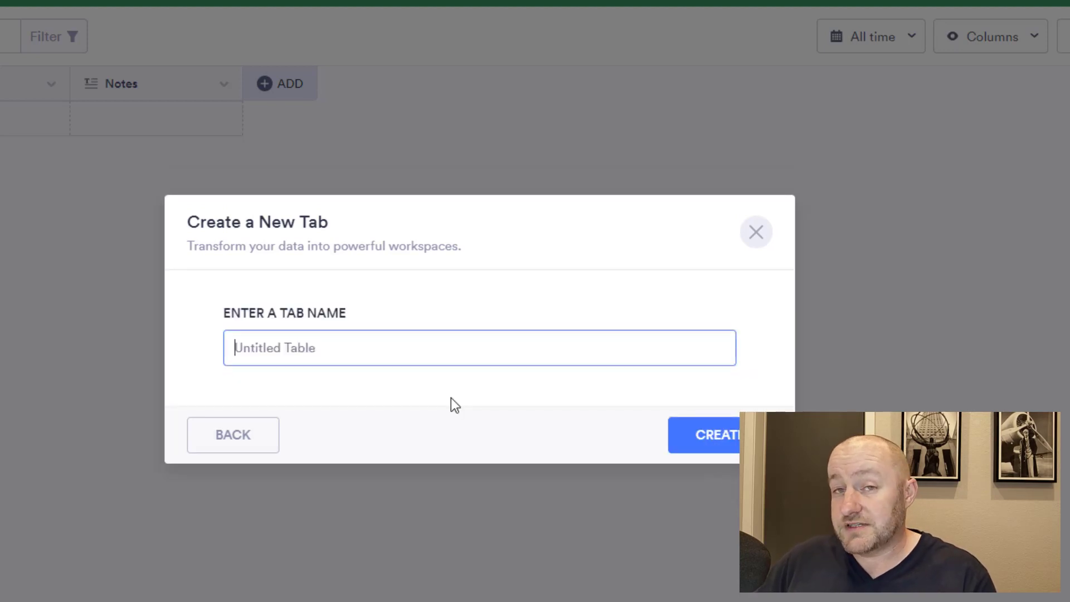
type("Tasks")
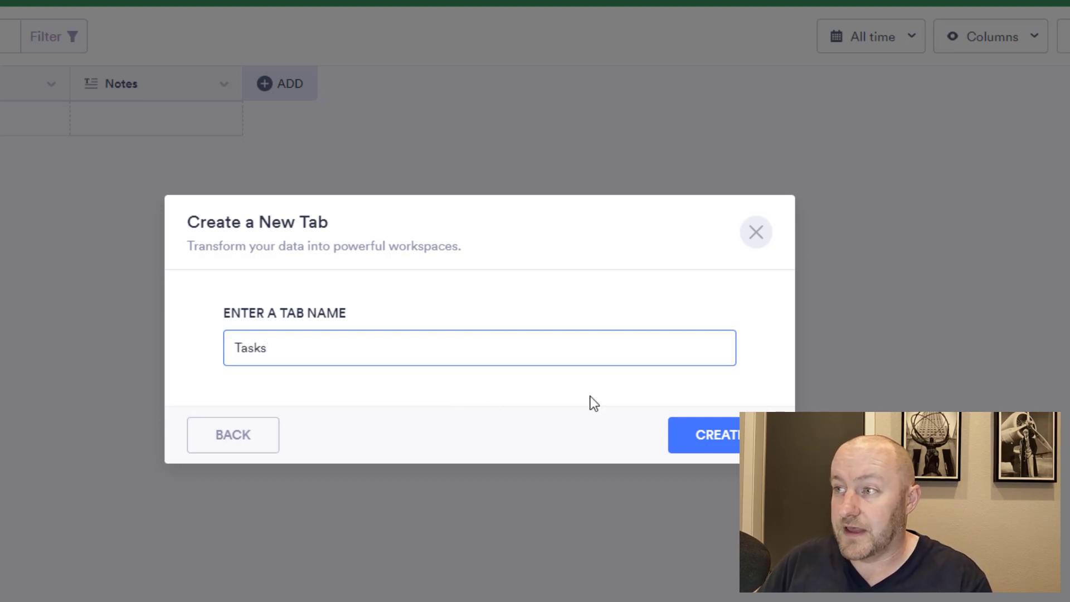
key("Return")
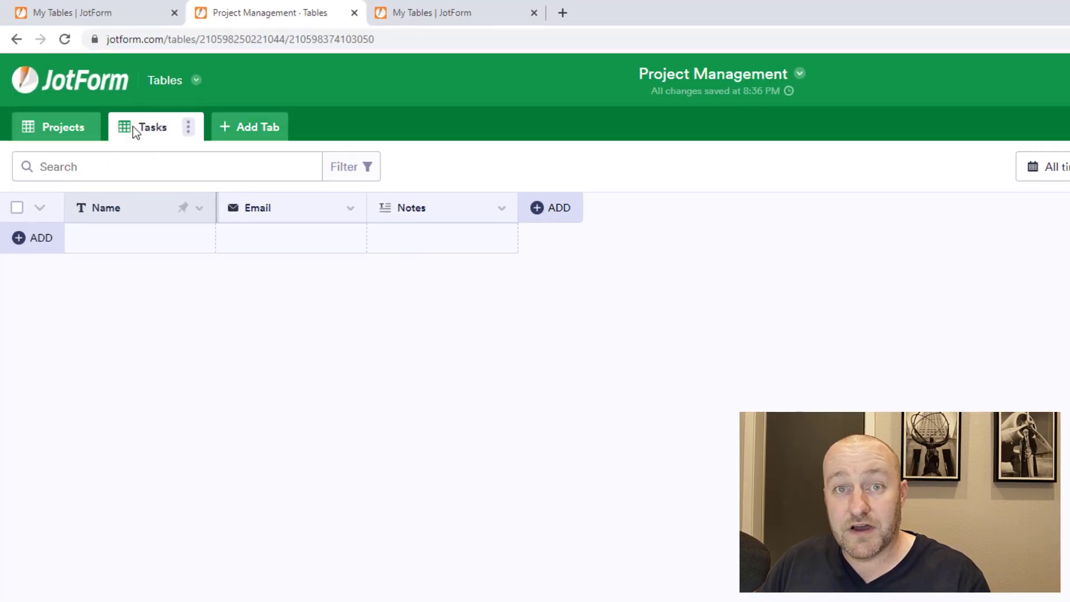
Step: Add another blank Table view tab named Team and return to the Projects tab
left_click(225, 133)
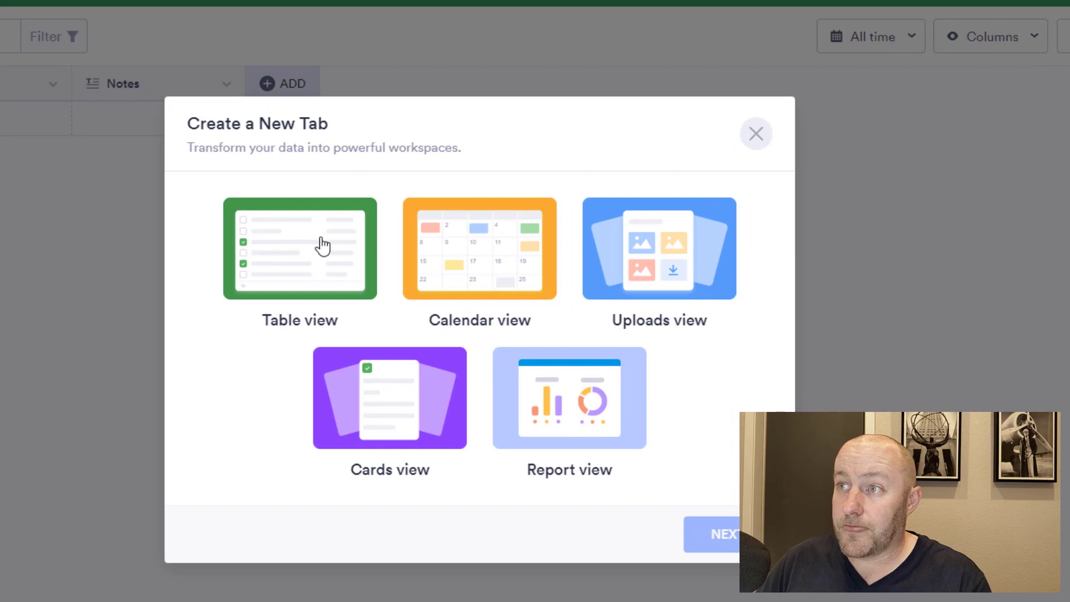
left_click(305, 255)
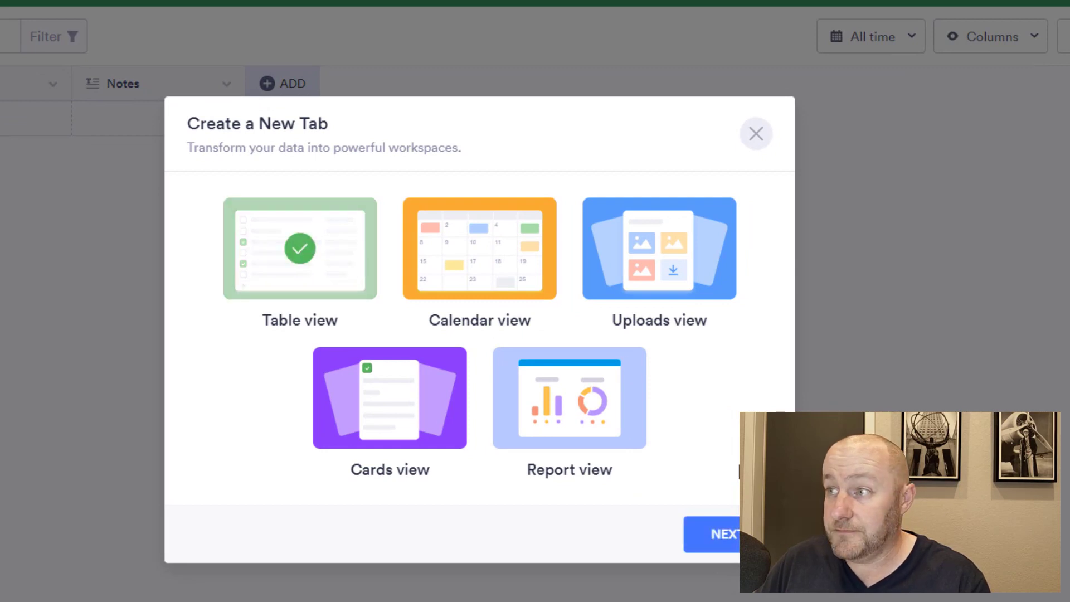
left_click(723, 545)
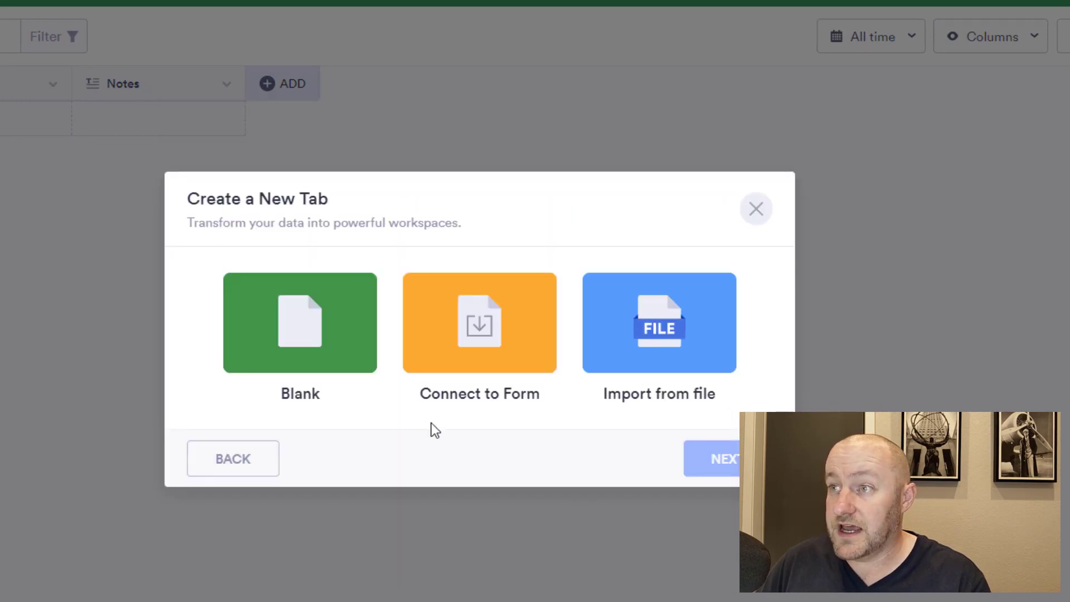
left_click(283, 344)
left_click(727, 465)
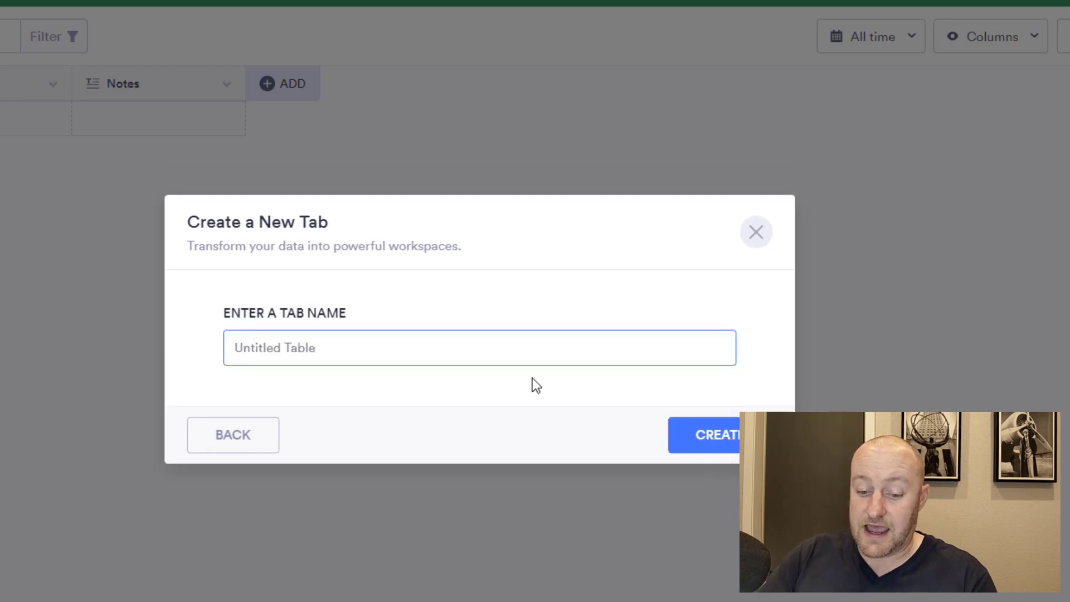
type("Team")
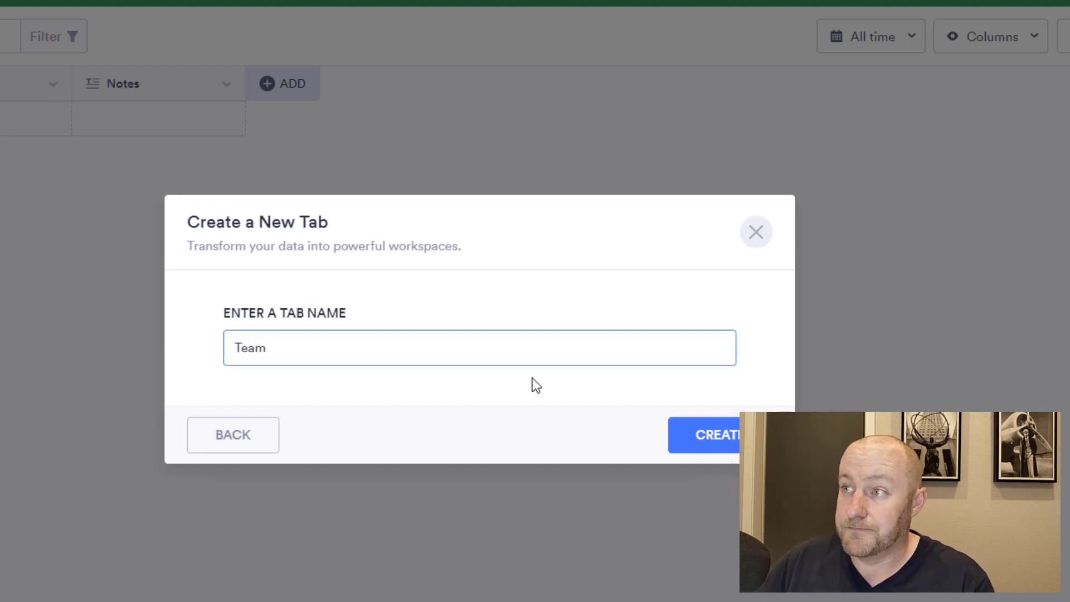
left_click(702, 436)
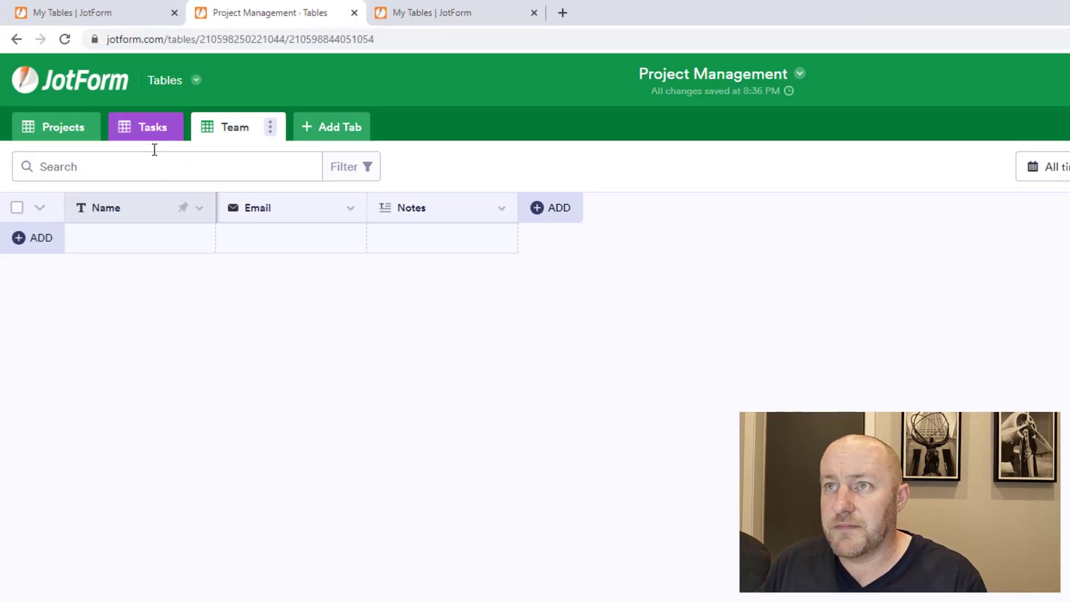
left_click(60, 133)
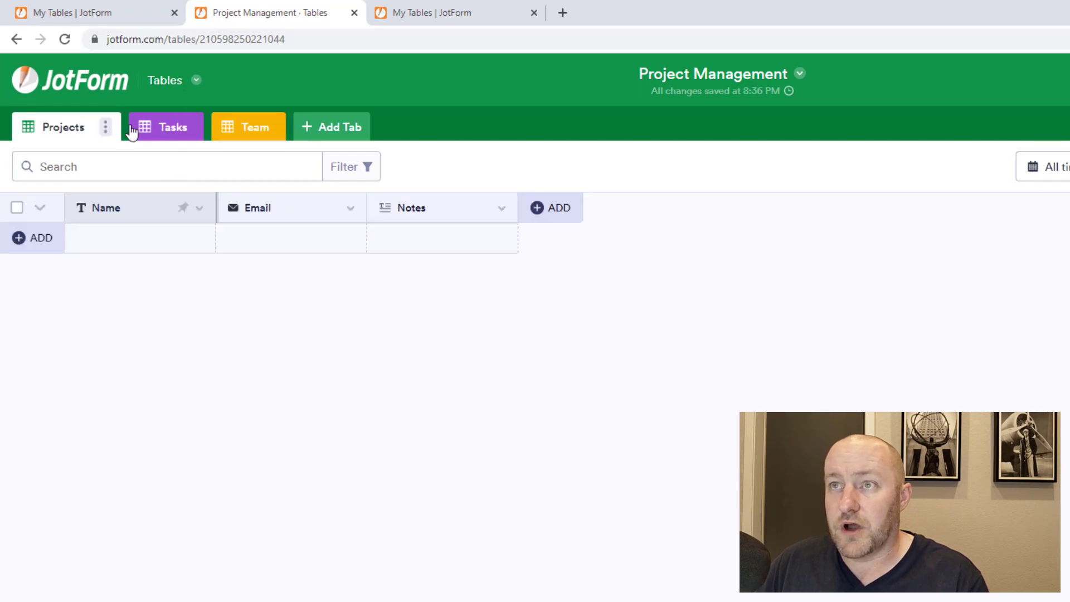
Step: In the Team table, add two rows and enter each team member's full name in the Name column
left_click(170, 131)
left_click(240, 135)
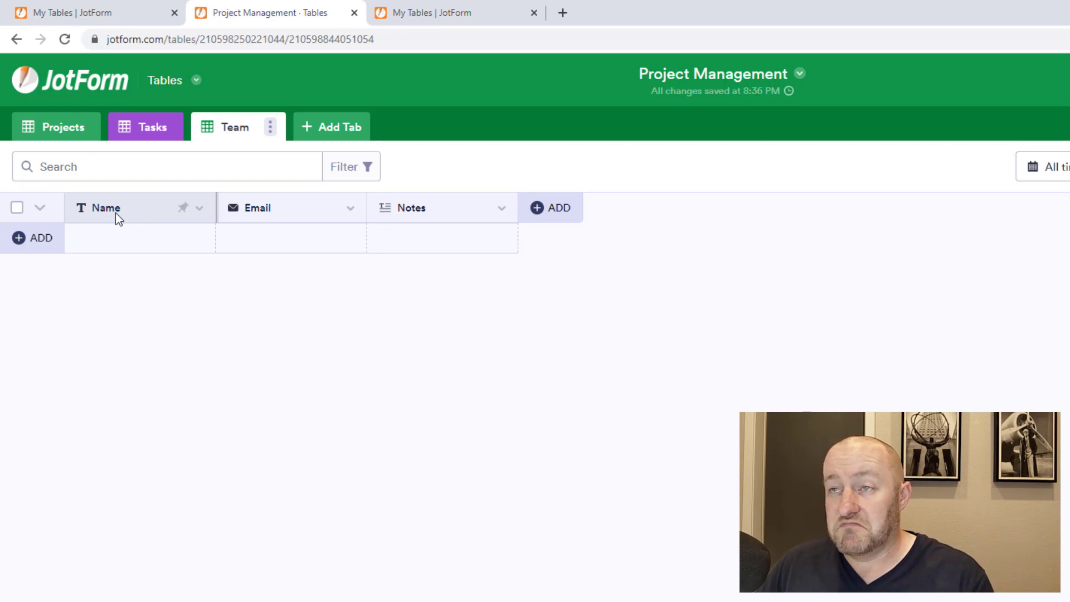
left_click(149, 247)
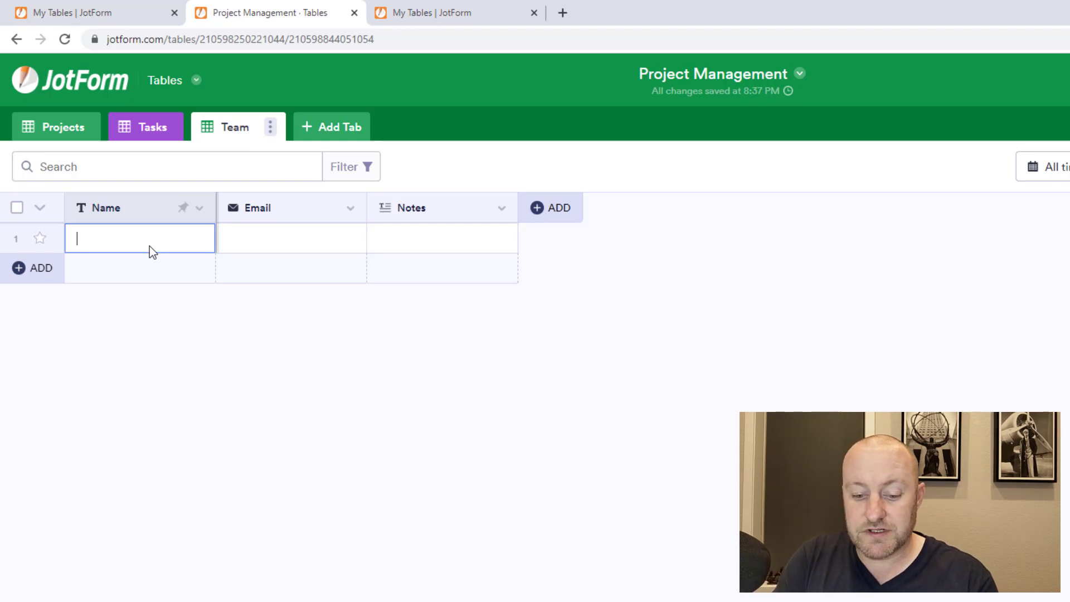
type("Wyatt Earp")
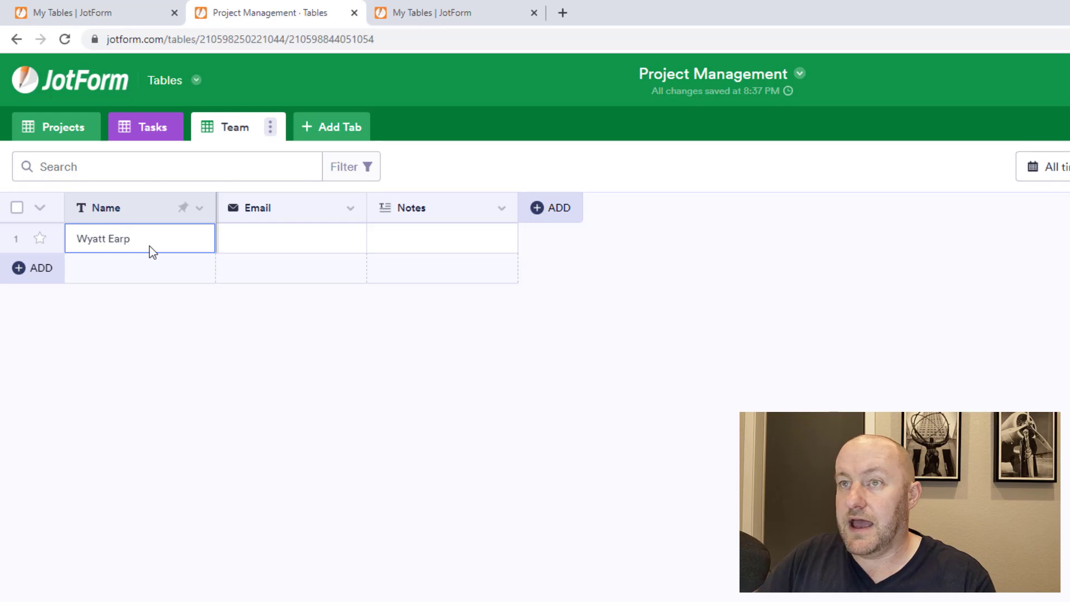
left_click(136, 268)
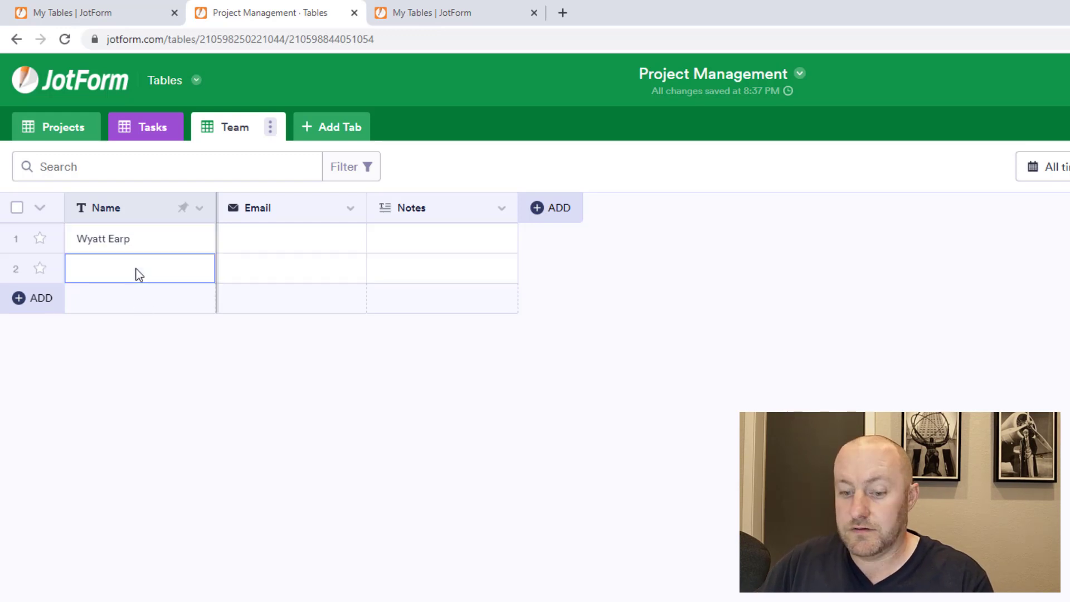
type("Doc Holliday")
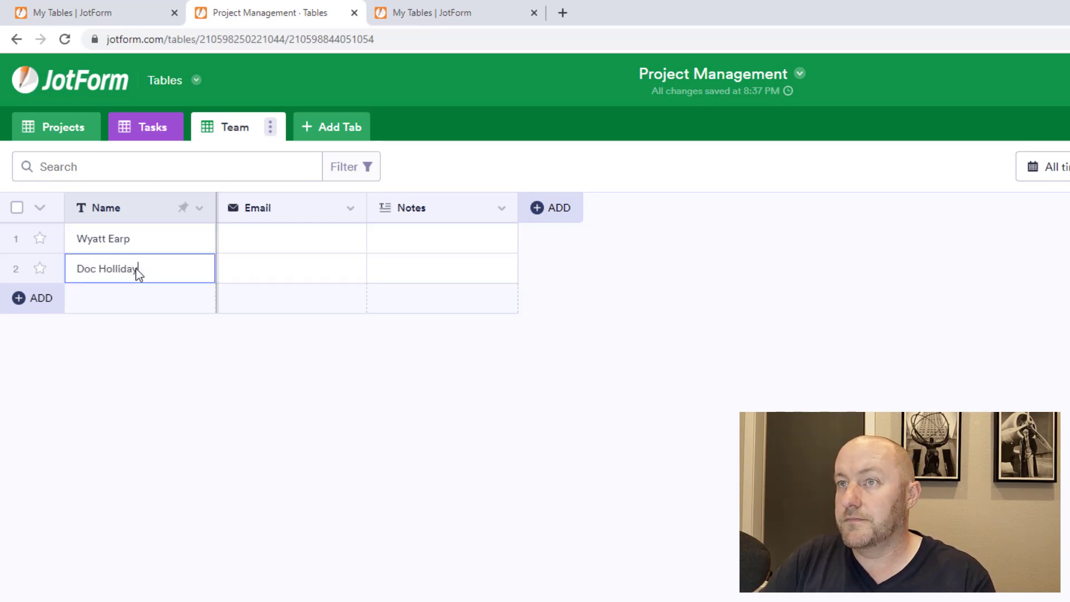
Step: Fill in the e-mail address of both team members in the Email column
key("Tab")
key("Up")
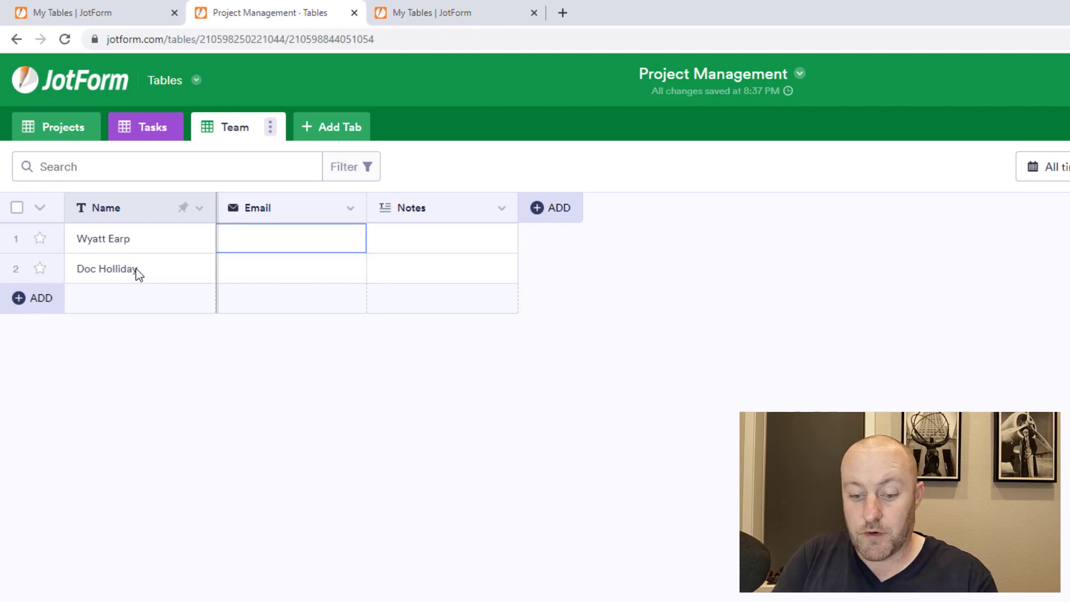
type("wyatt@examp")
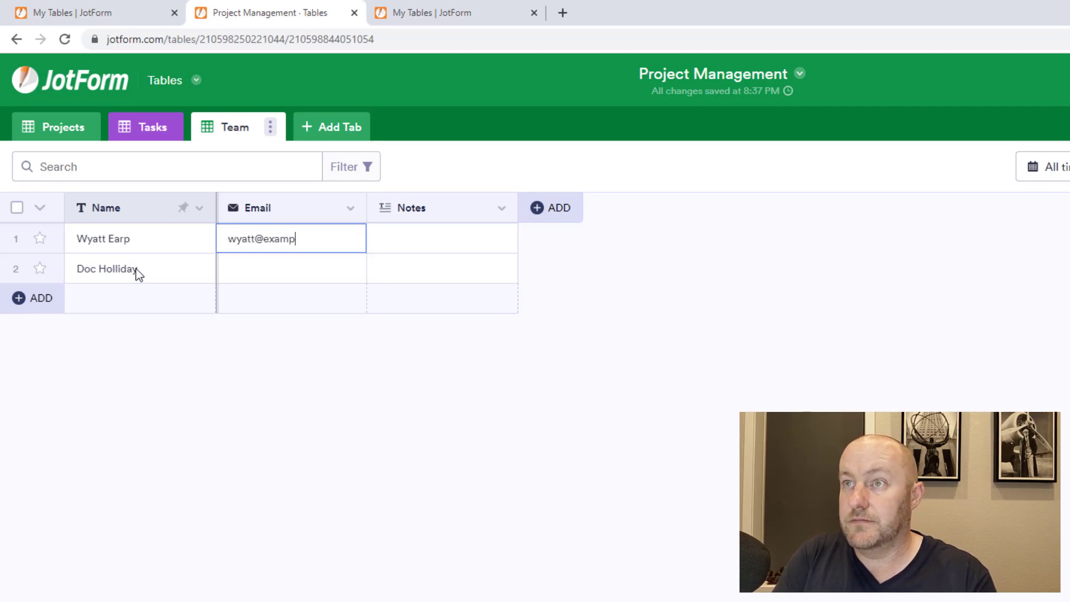
type("le.com")
key("Return")
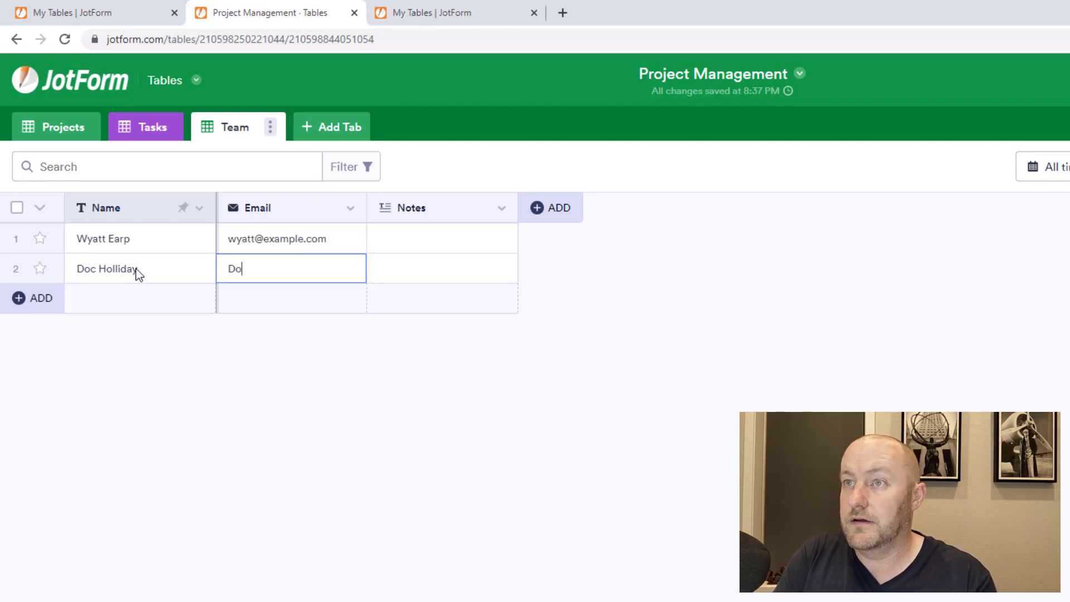
type("doc@example.com")
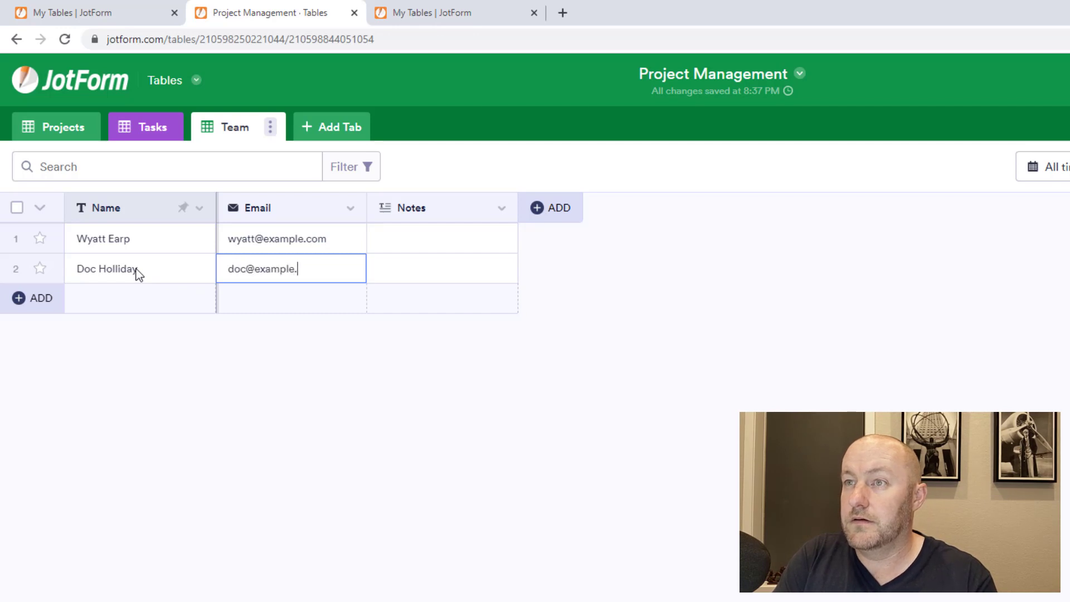
key("Tab")
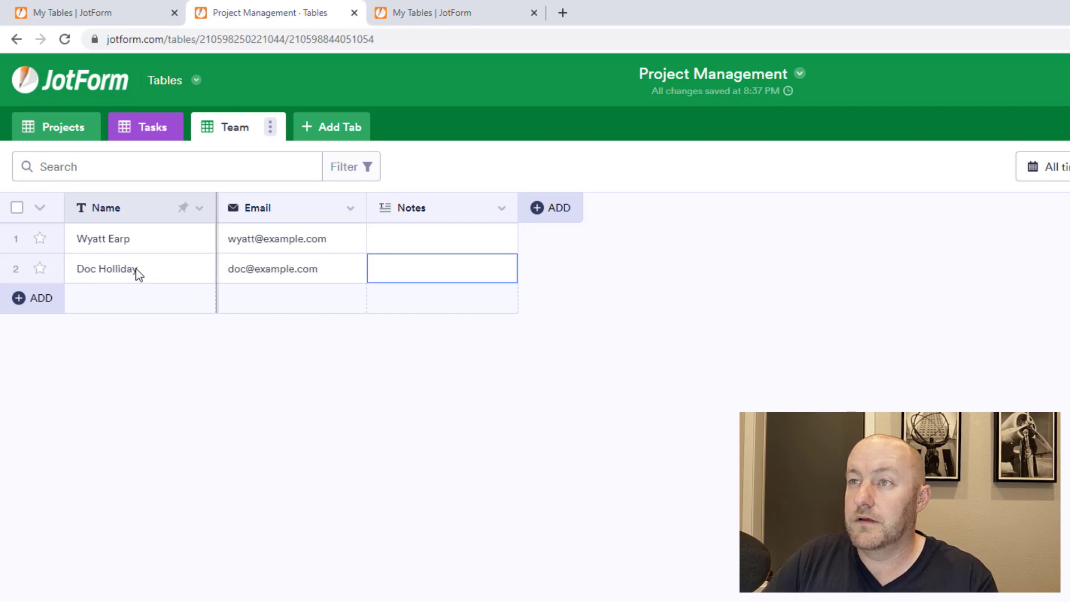
Step: Delete the Notes column from the Team table
left_click(422, 215)
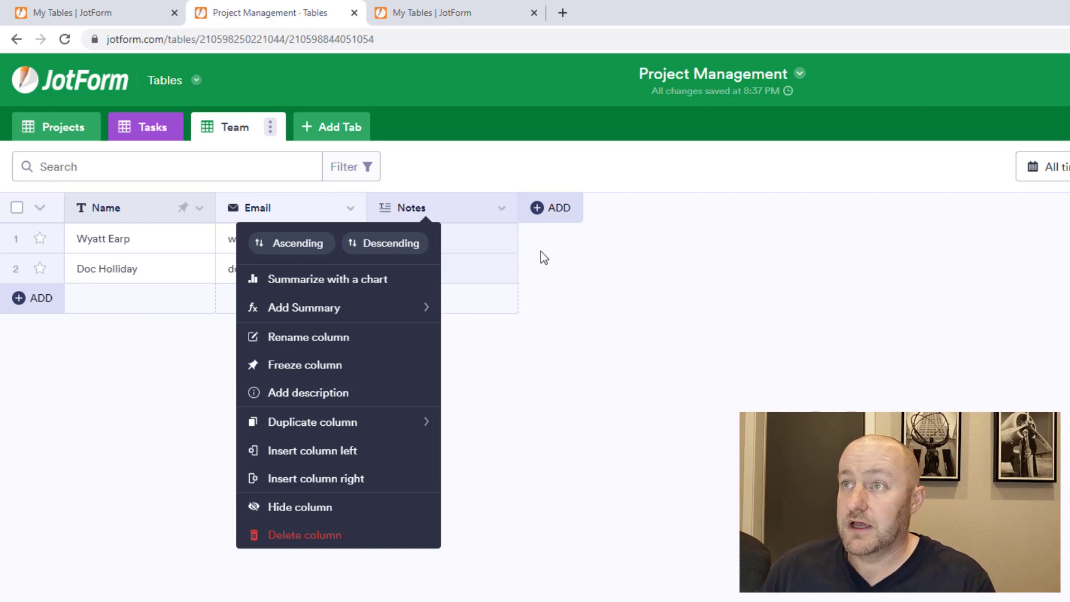
left_click(456, 213)
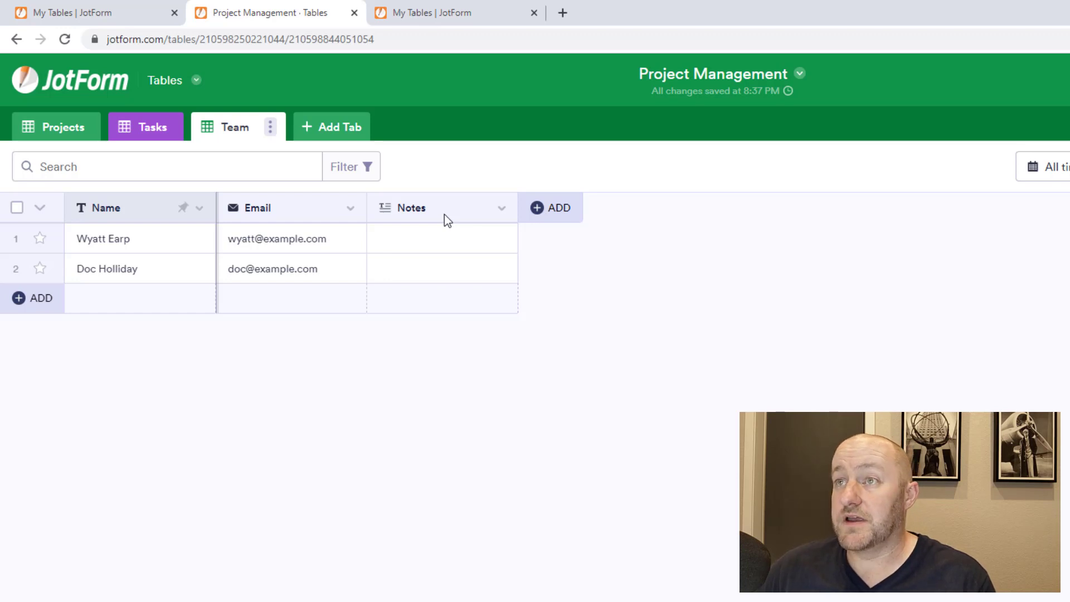
left_click(442, 214)
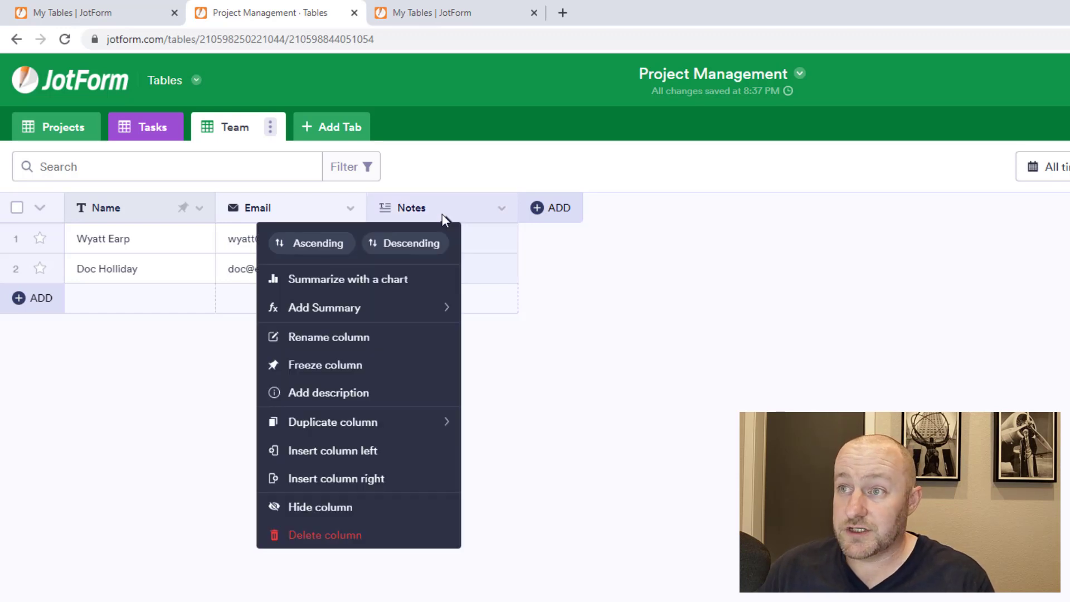
left_click(354, 539)
left_click(862, 409)
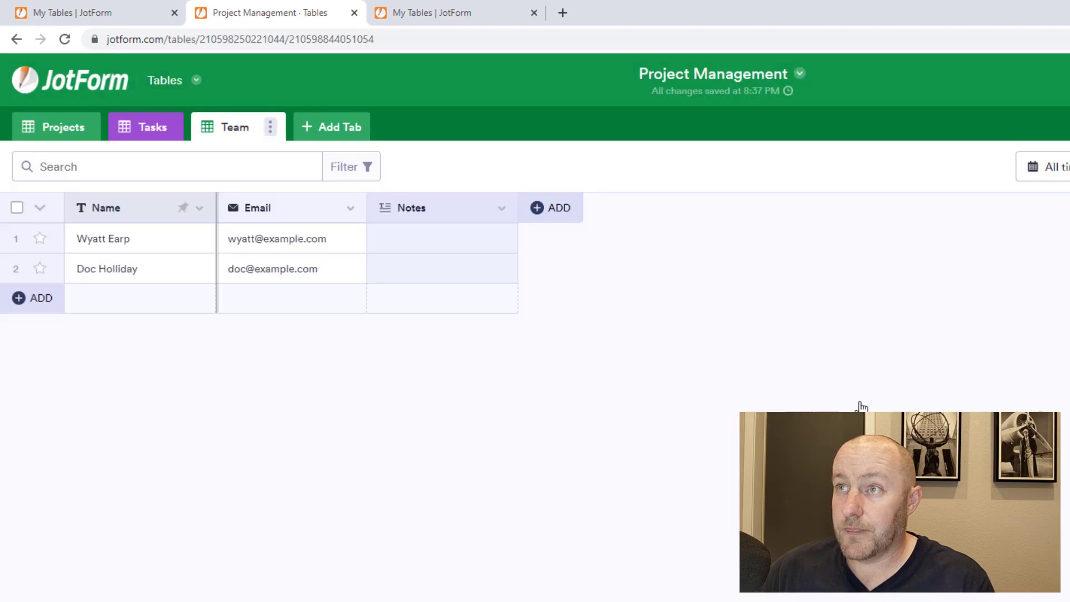
Step: Start a new Single Selection column in the Team table and name it Role
left_click(407, 209)
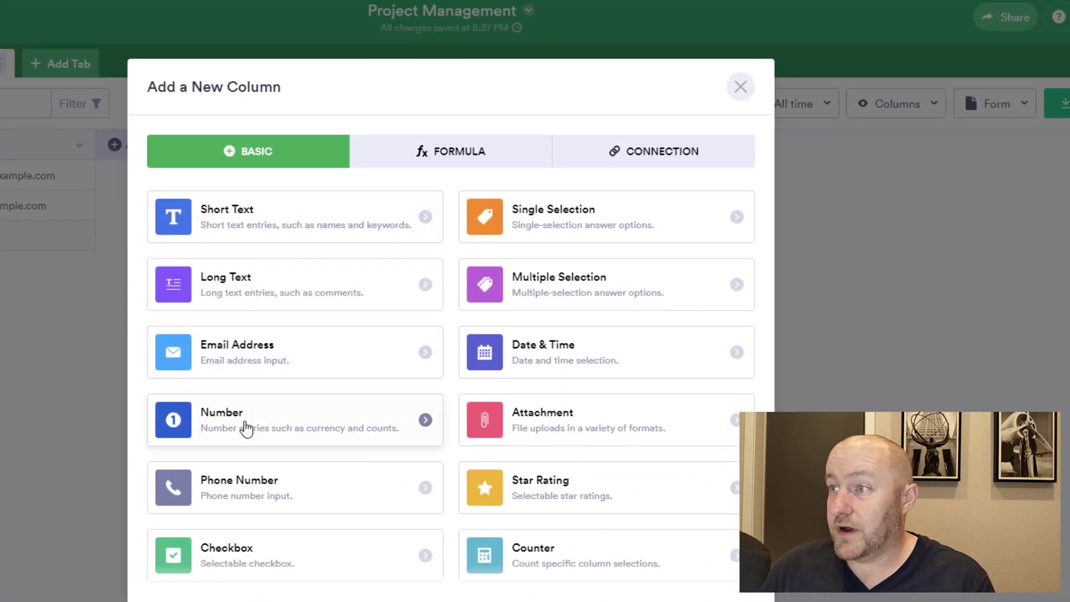
left_click(531, 229)
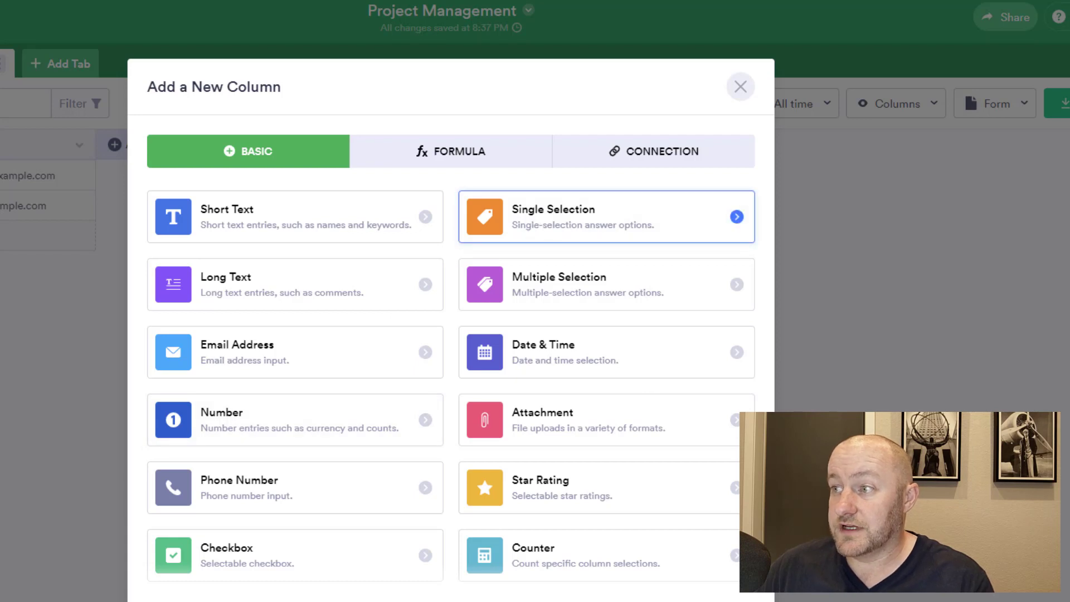
type("Role")
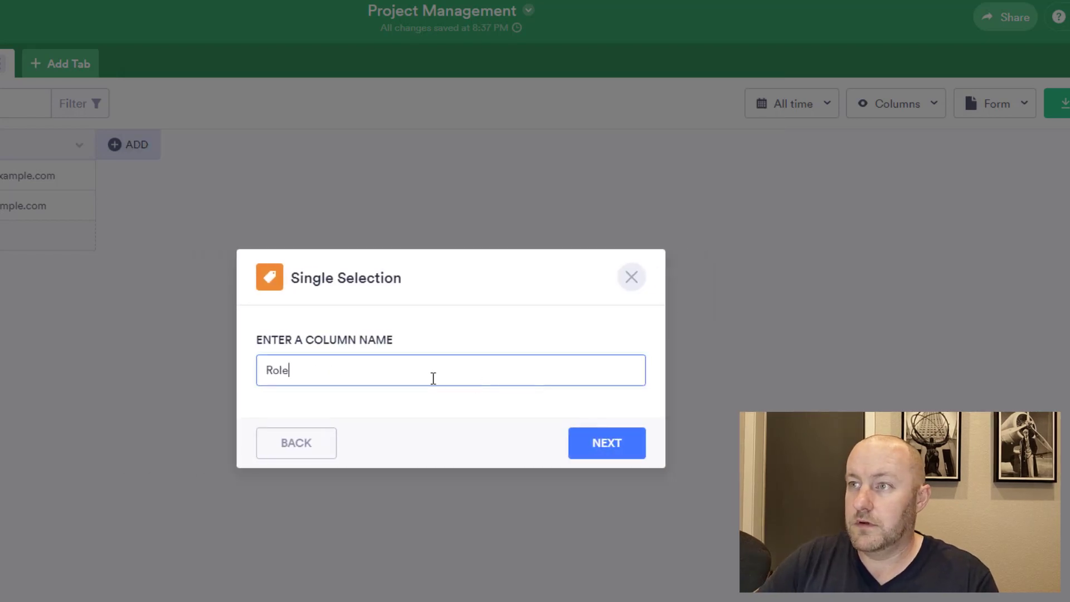
left_click(589, 444)
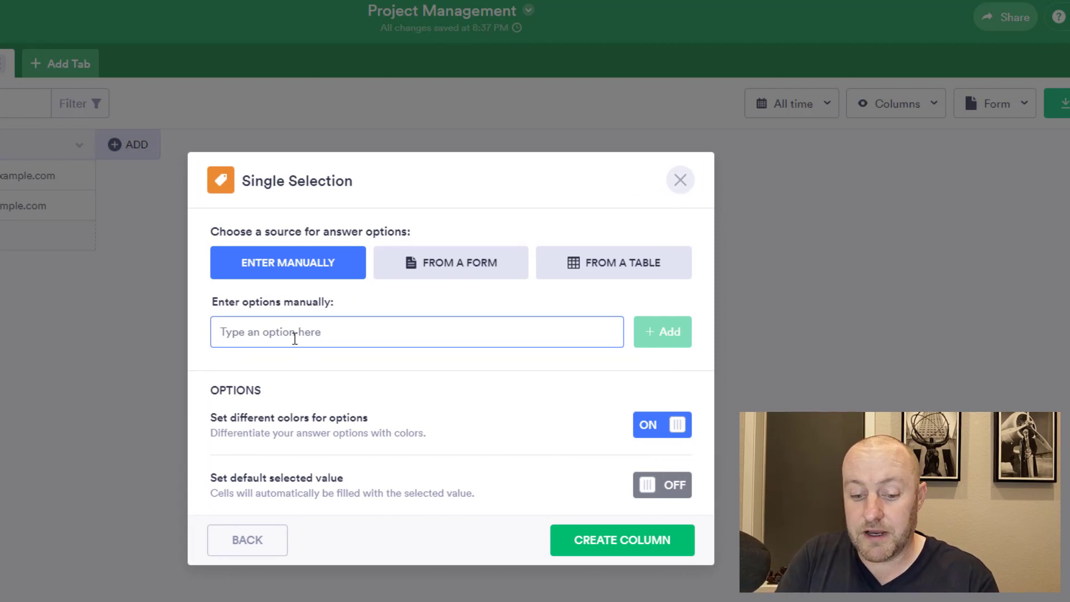
Step: Enter Manager and Consultant manually as the Role answer options and create the column
type("Manager")
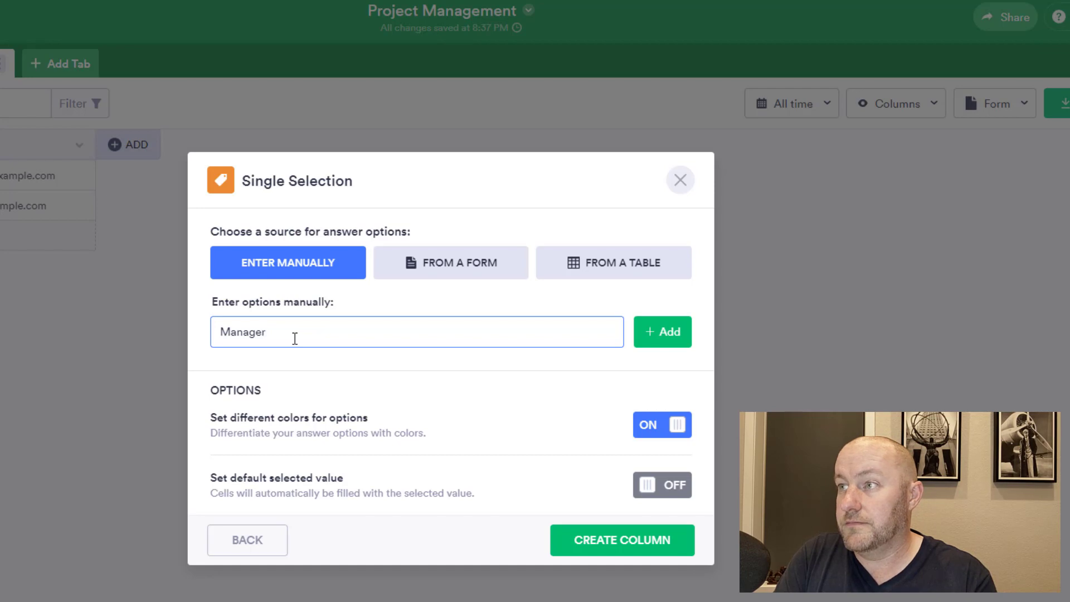
key("Return")
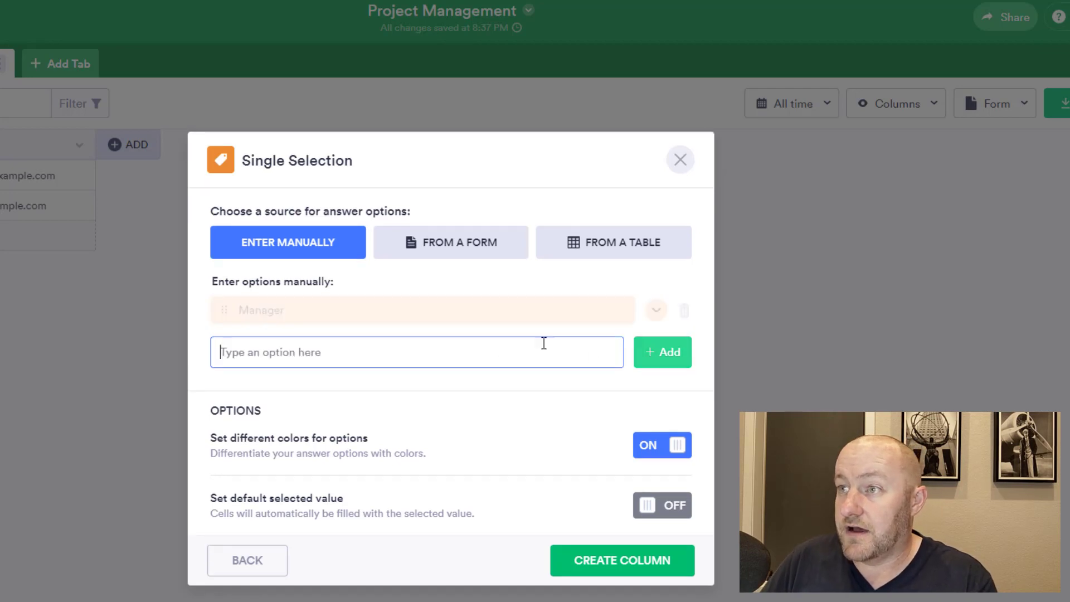
type("Cons")
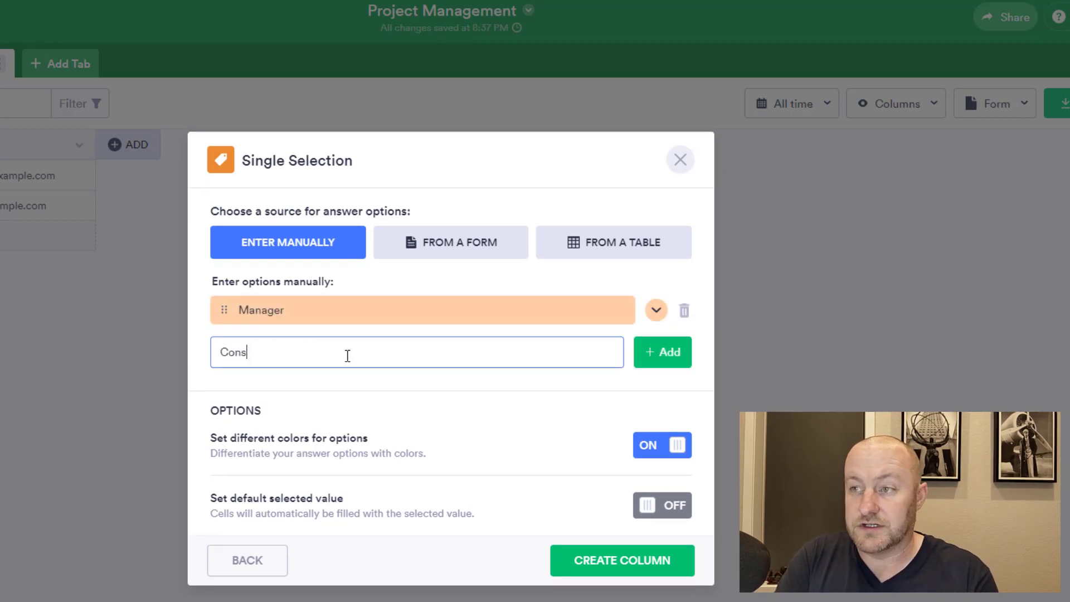
type("ultant")
key("BackSpace")
key("BackSpace")
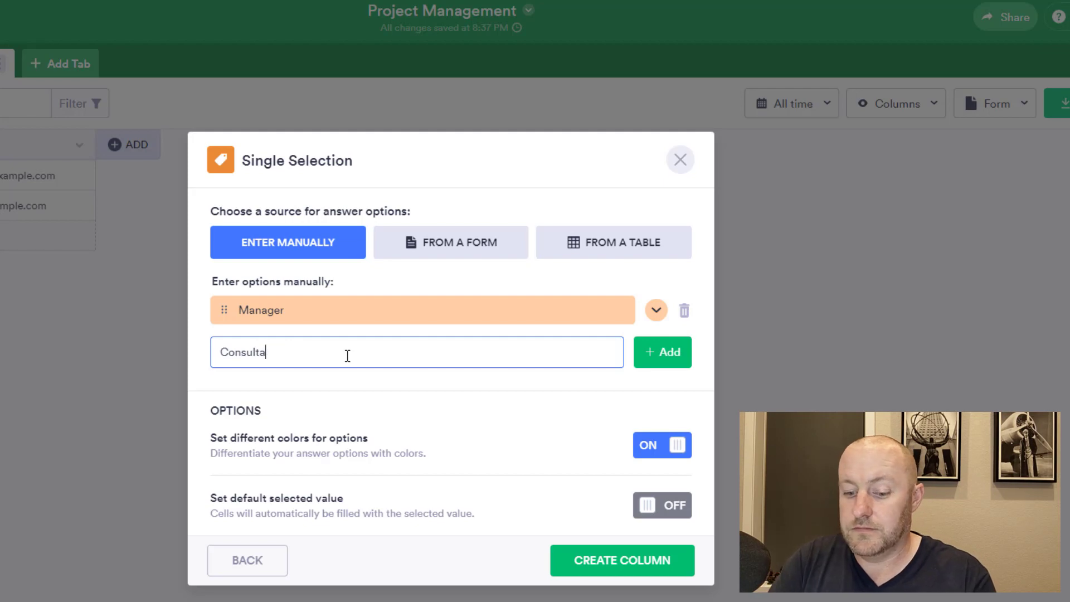
type("nt")
left_click(657, 355)
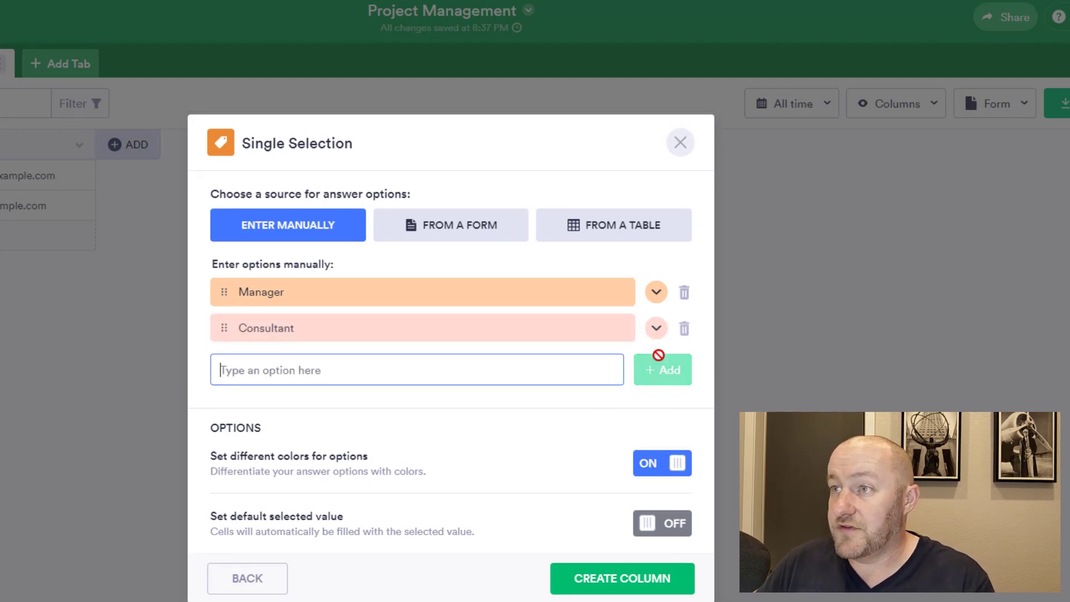
left_click(637, 580)
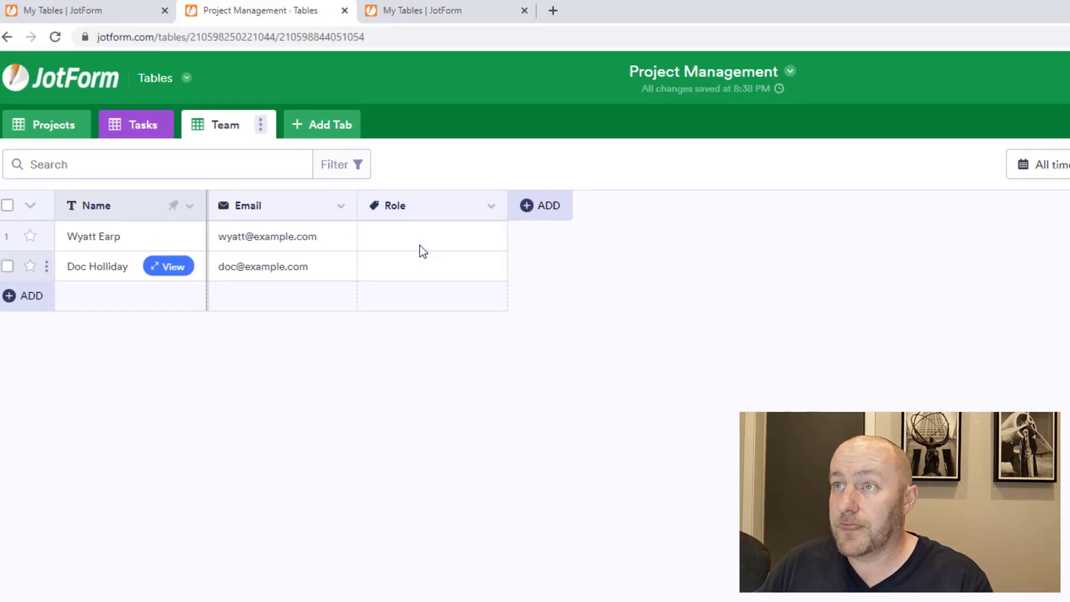
Step: Set the Role to Manager for the first team member and Consultant for the second
left_click(410, 245)
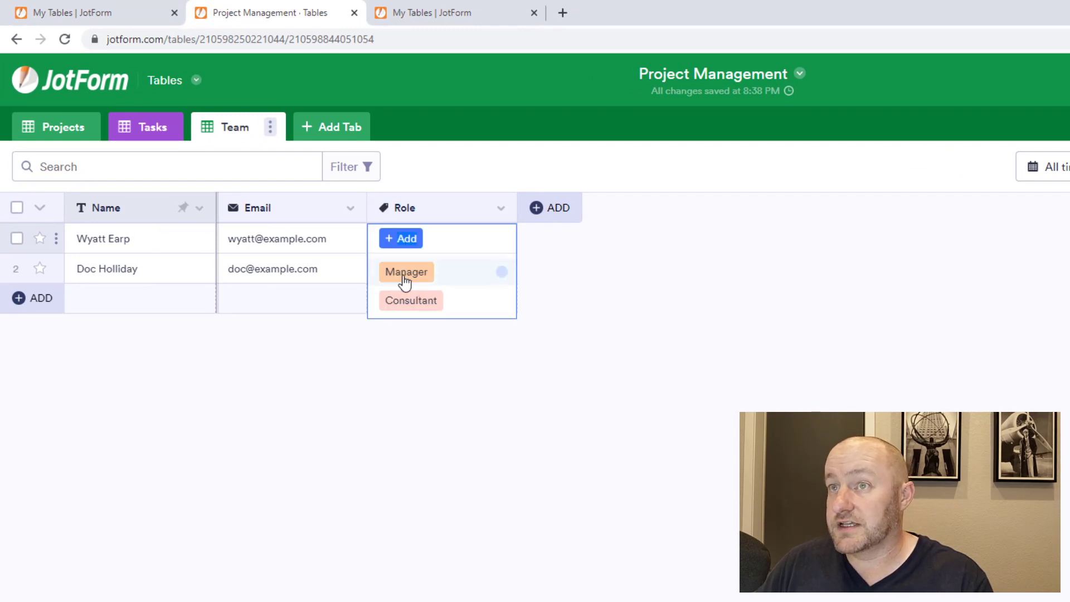
left_click(405, 273)
left_click(390, 267)
left_click(402, 268)
left_click(406, 332)
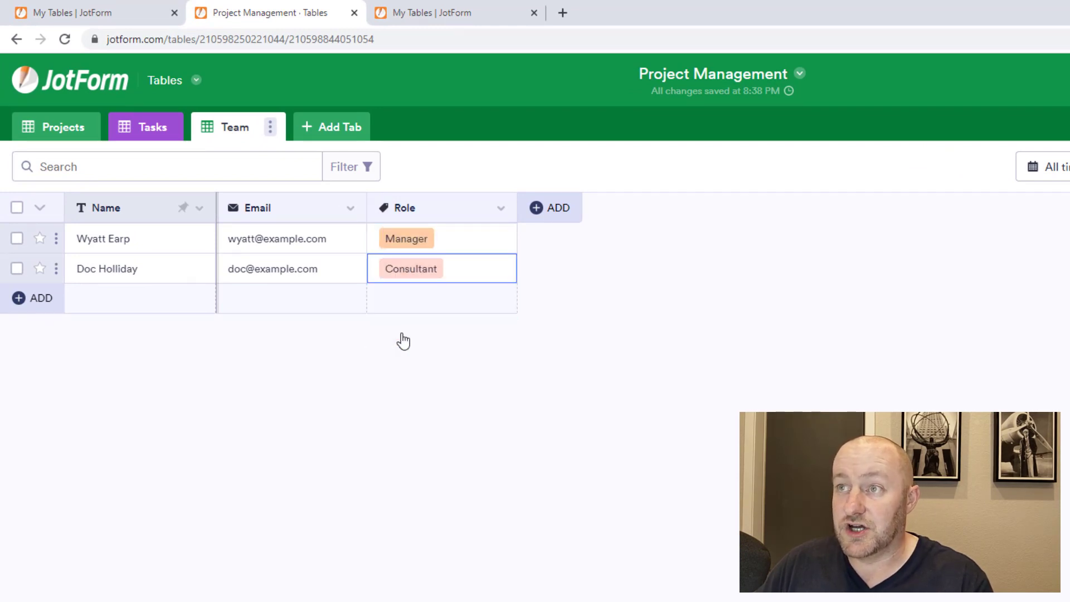
left_click(422, 449)
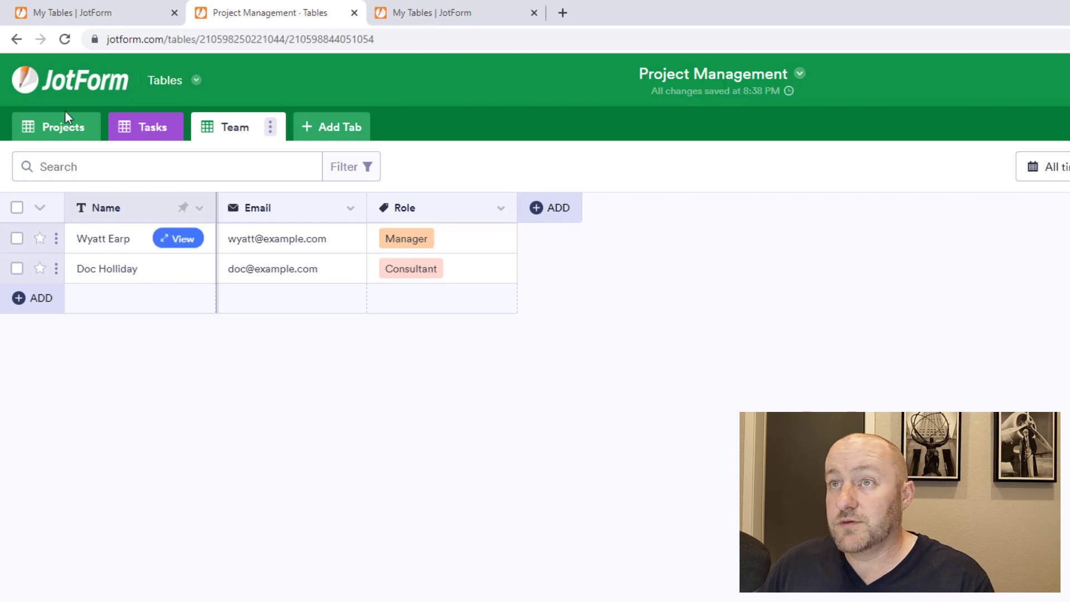
Step: In the Projects table, rename the Name column to Project Name
left_click(65, 129)
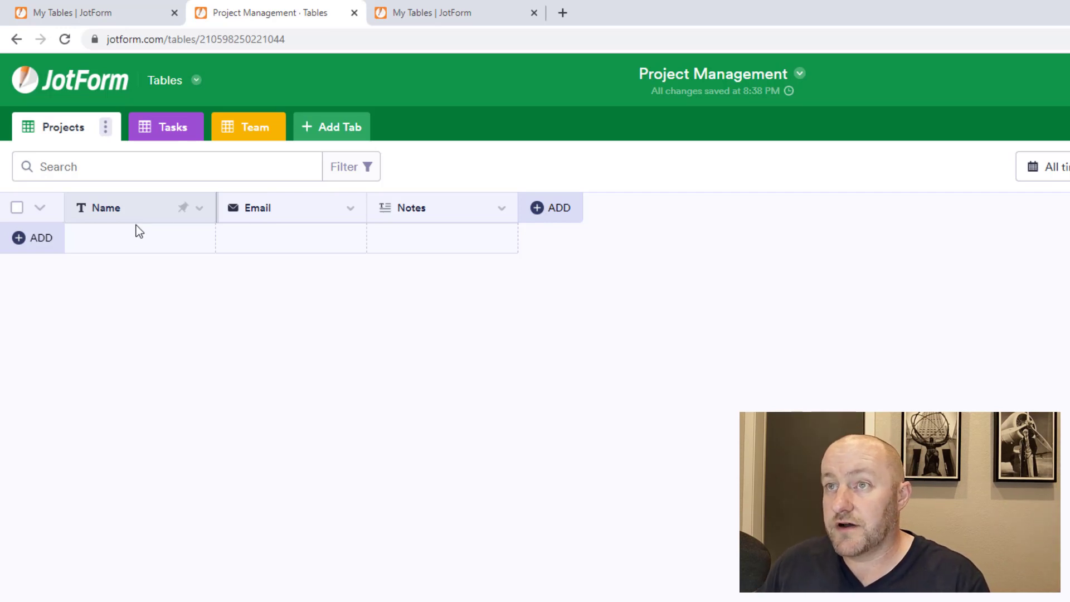
double_click(108, 209)
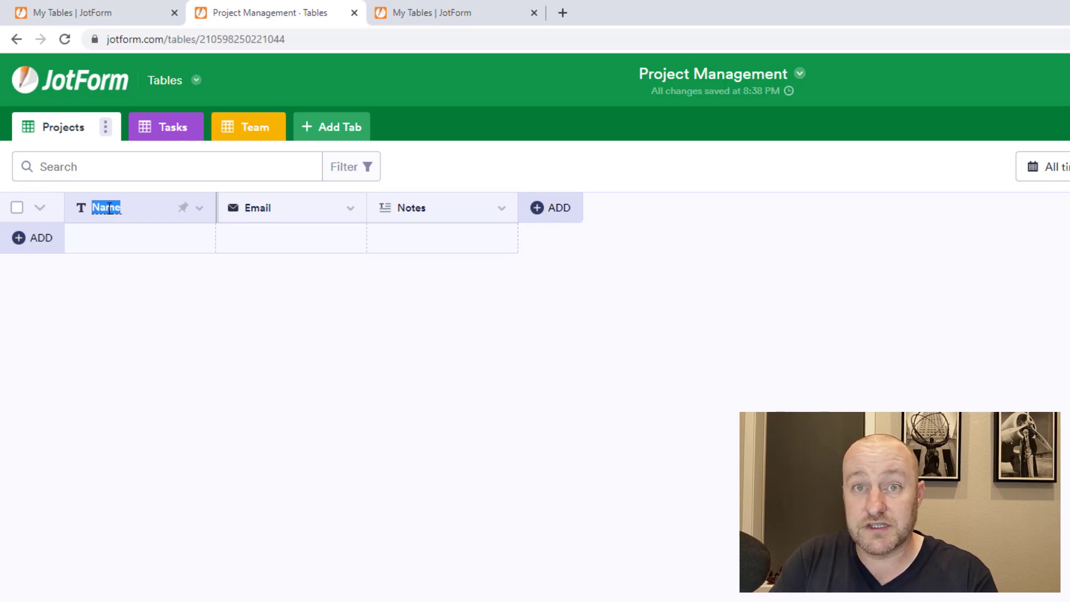
type("Project Name")
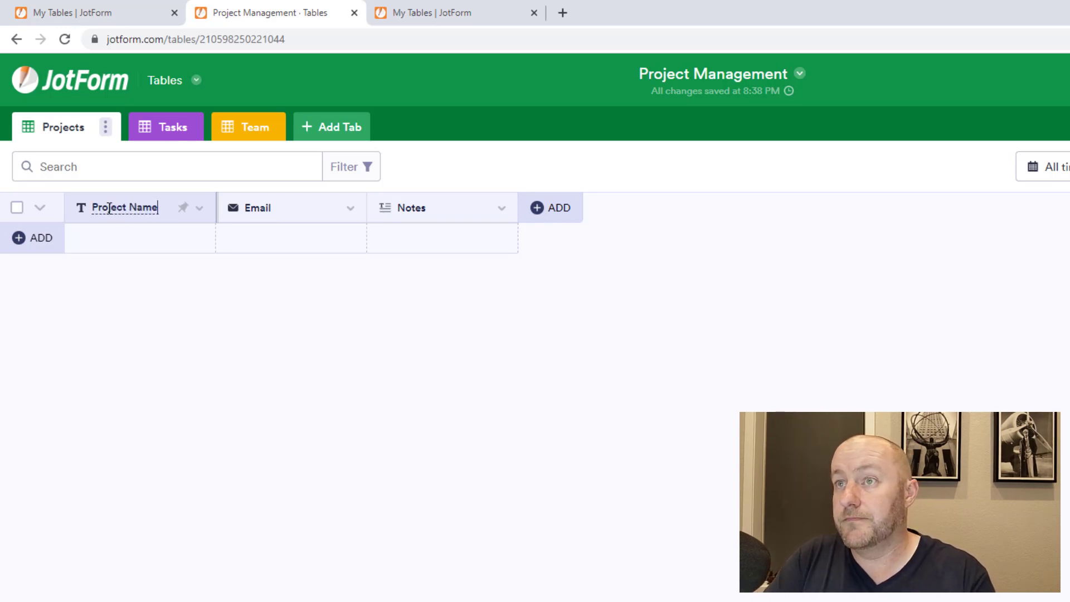
left_click(216, 298)
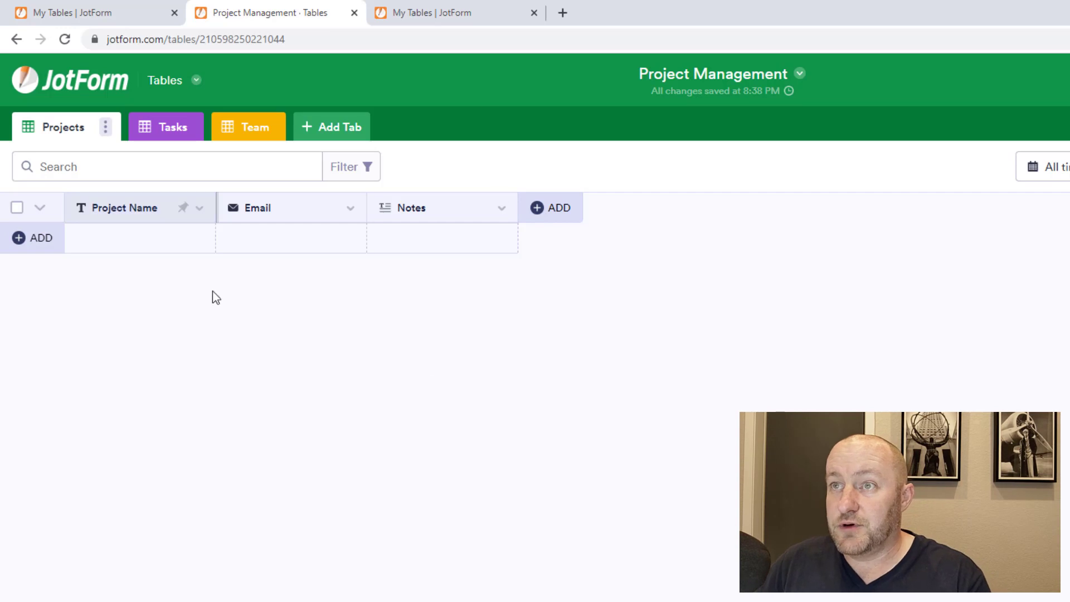
Step: Add two rows to the Projects table and enter YouTube Ad Campaign as the first project name
left_click(142, 248)
left_click(148, 278)
left_click(139, 250)
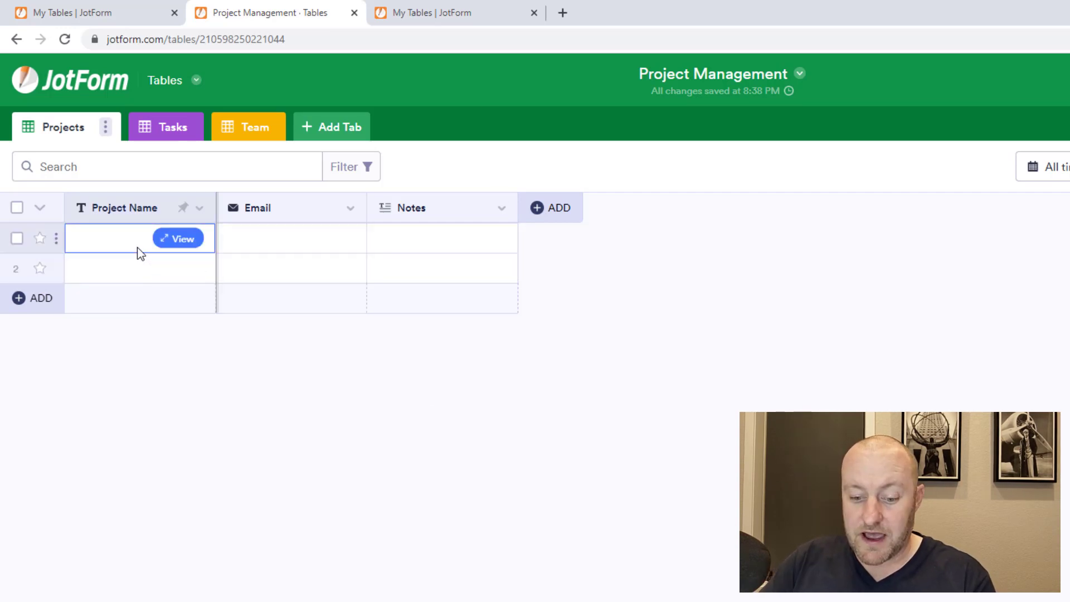
left_click(140, 249)
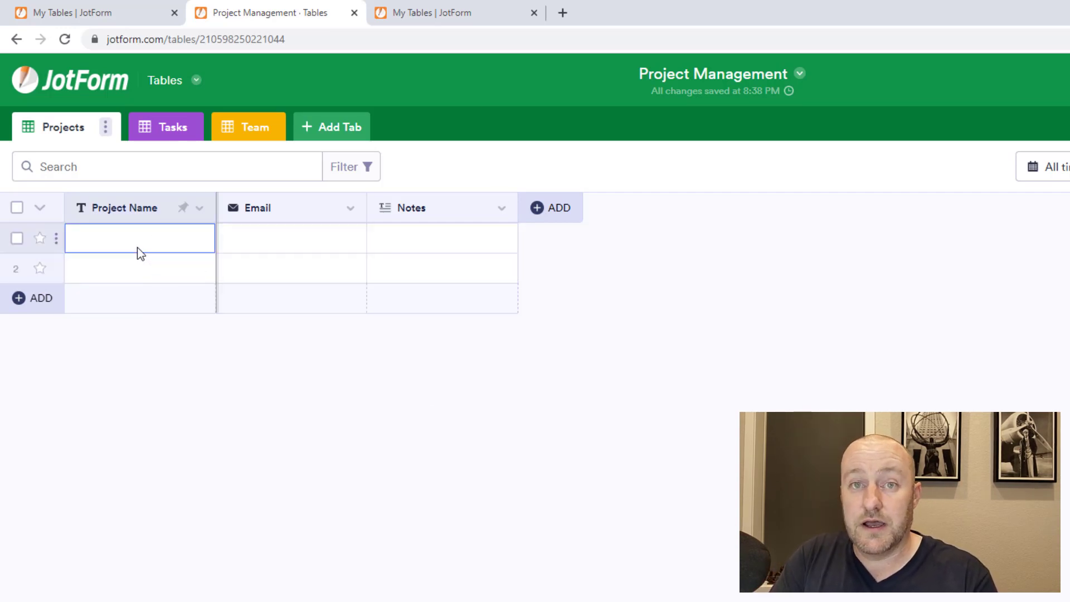
type("YouT")
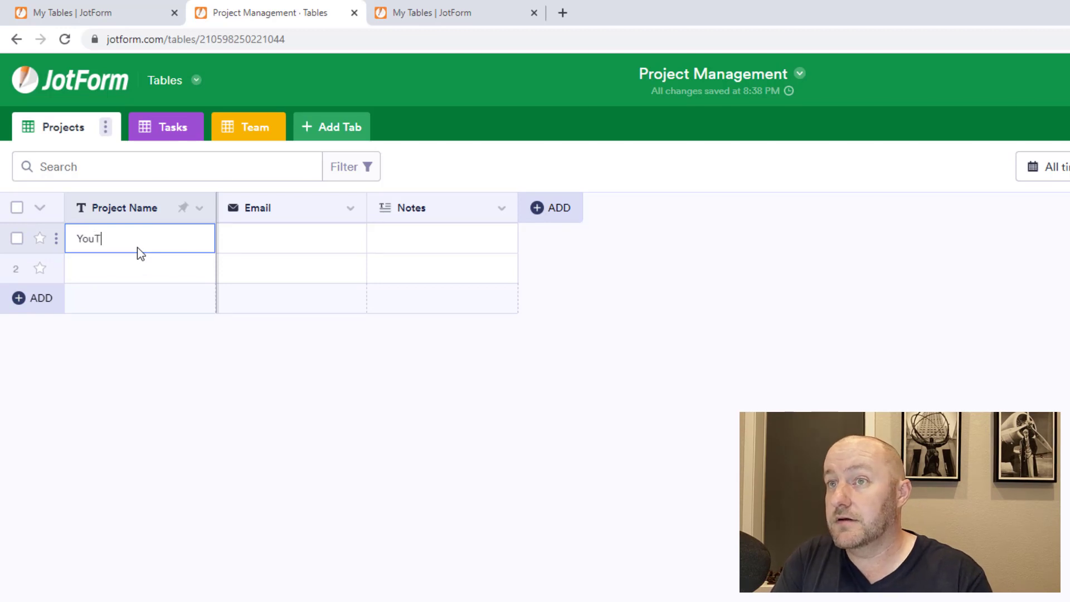
type("ube Ad Campaign")
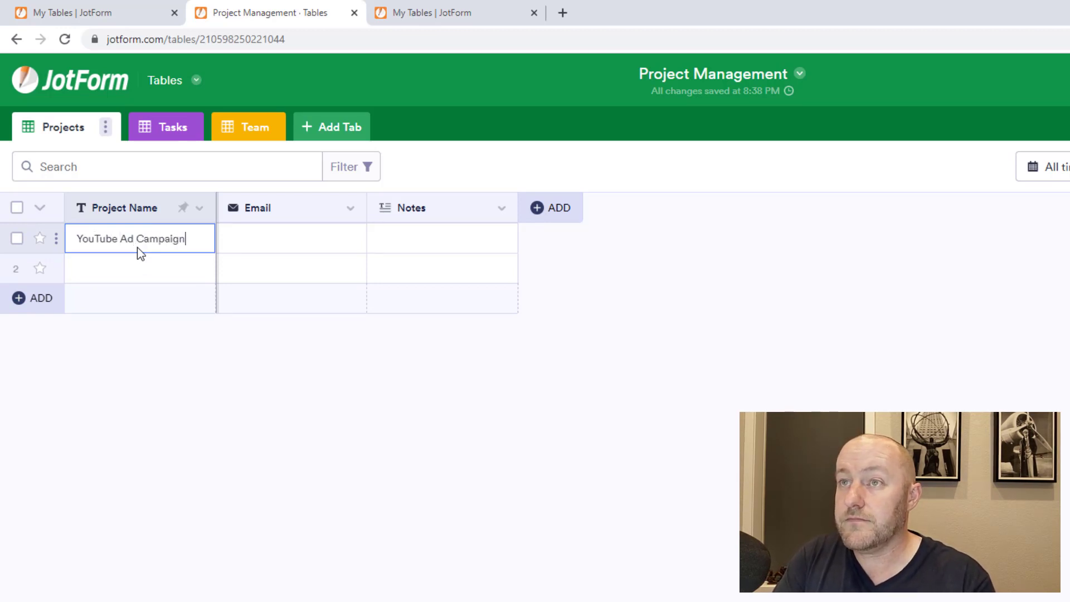
Step: Enter Pouring Concrete as the second project name in the Projects table
key("Return")
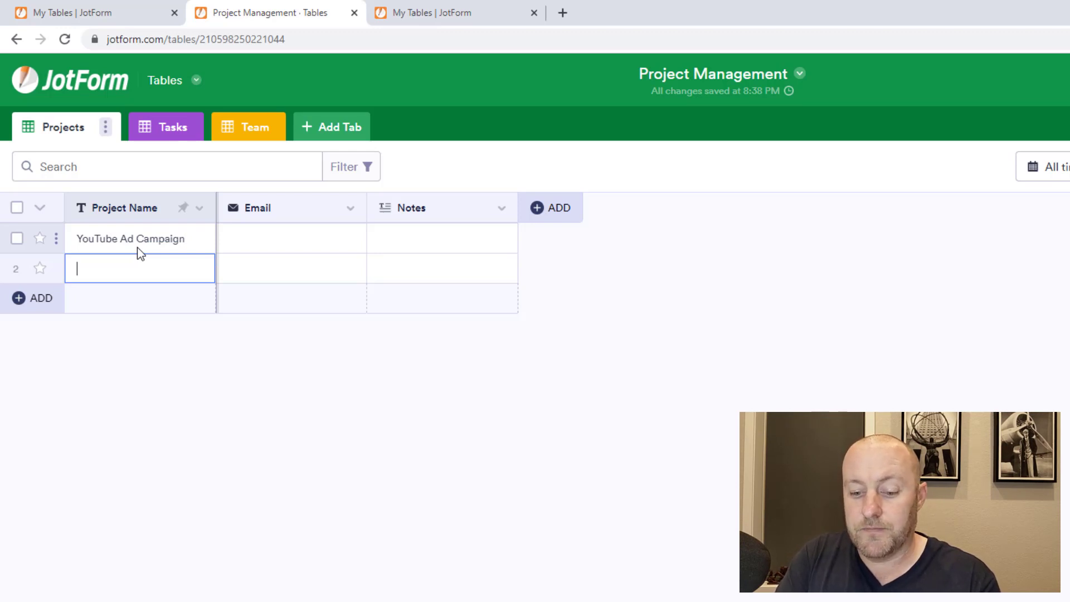
type("Pou")
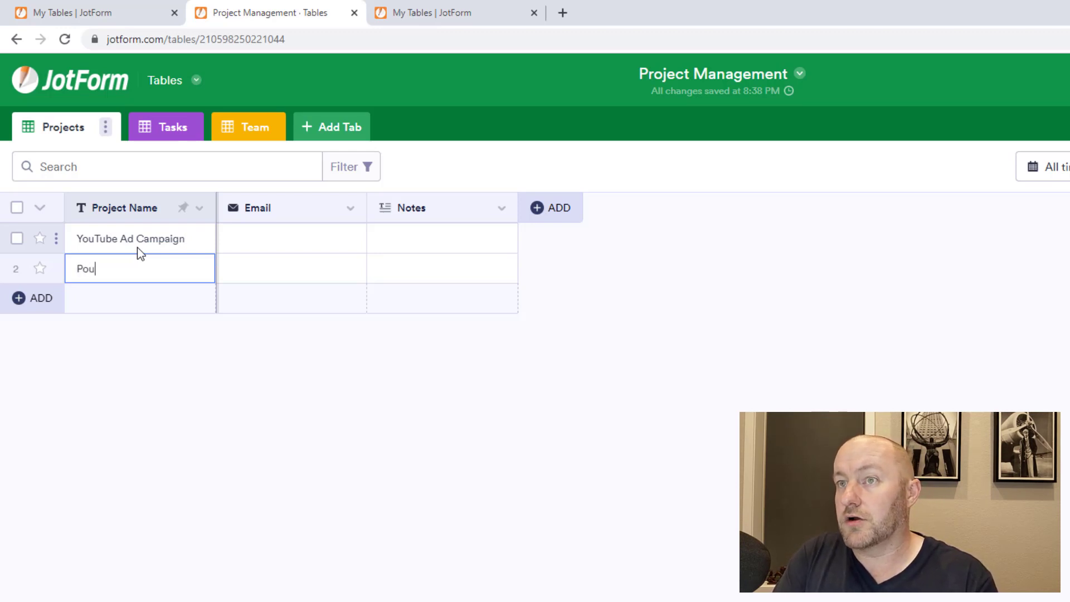
type("ring Concret")
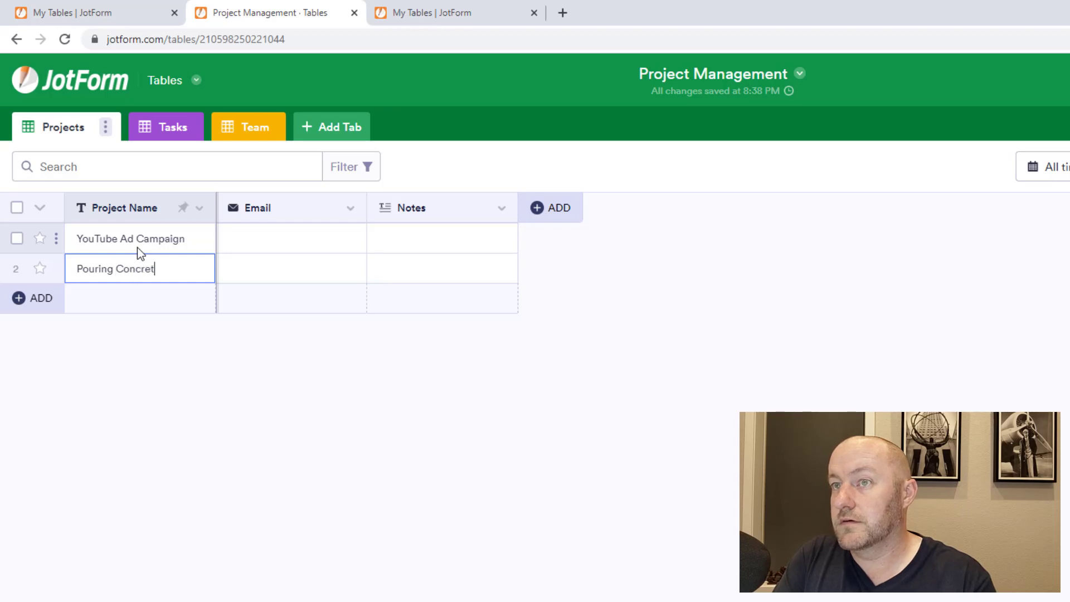
type("e")
key("Tab")
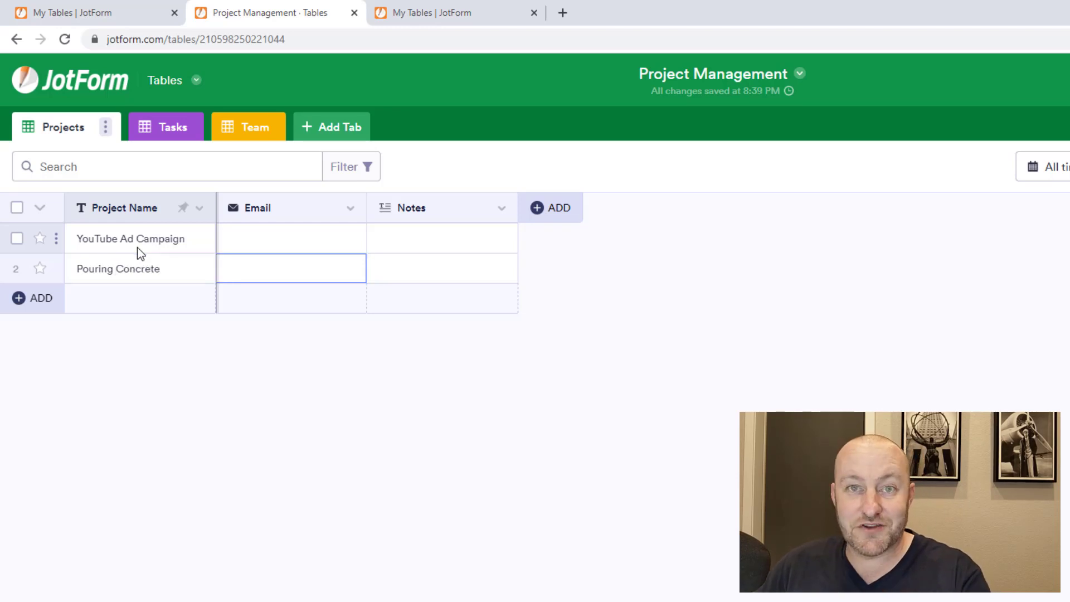
Step: Delete the Email and Notes columns with all their data from the Projects table
left_click(302, 212)
left_click(228, 536)
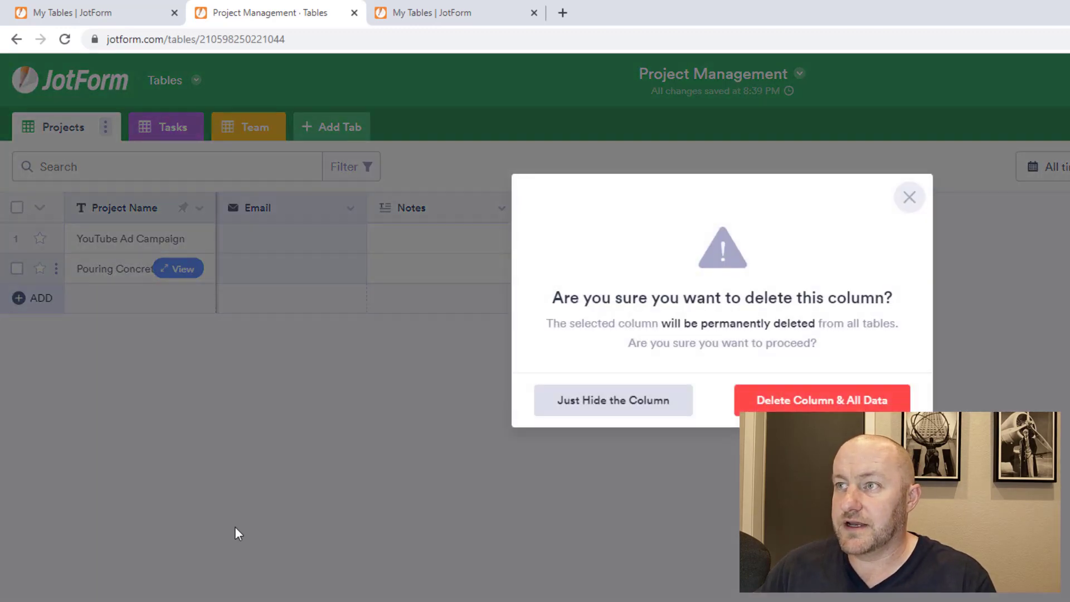
left_click(826, 405)
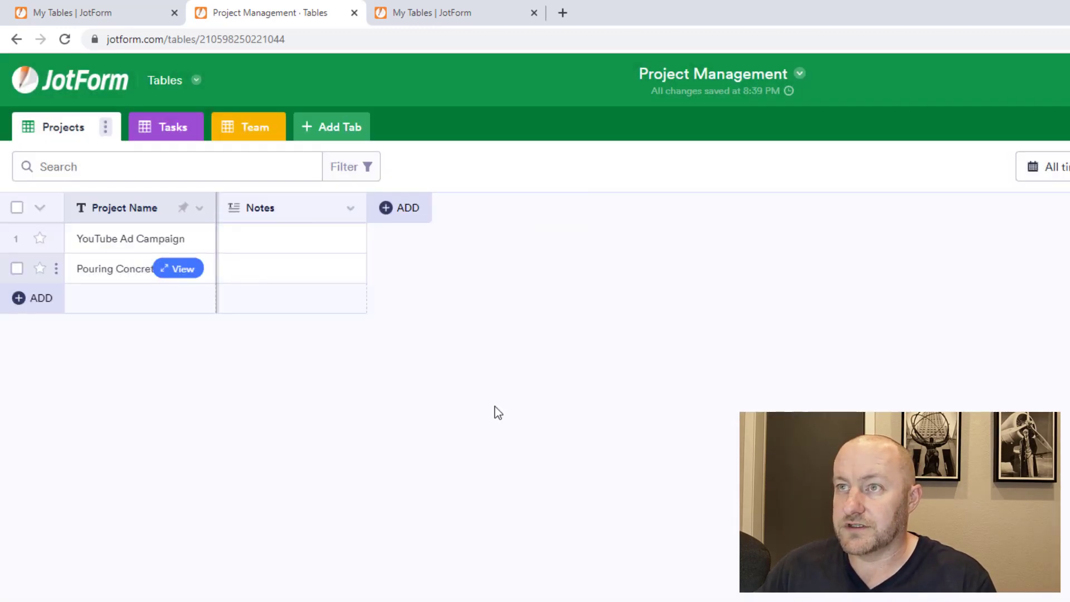
left_click(295, 213)
left_click(237, 535)
left_click(826, 402)
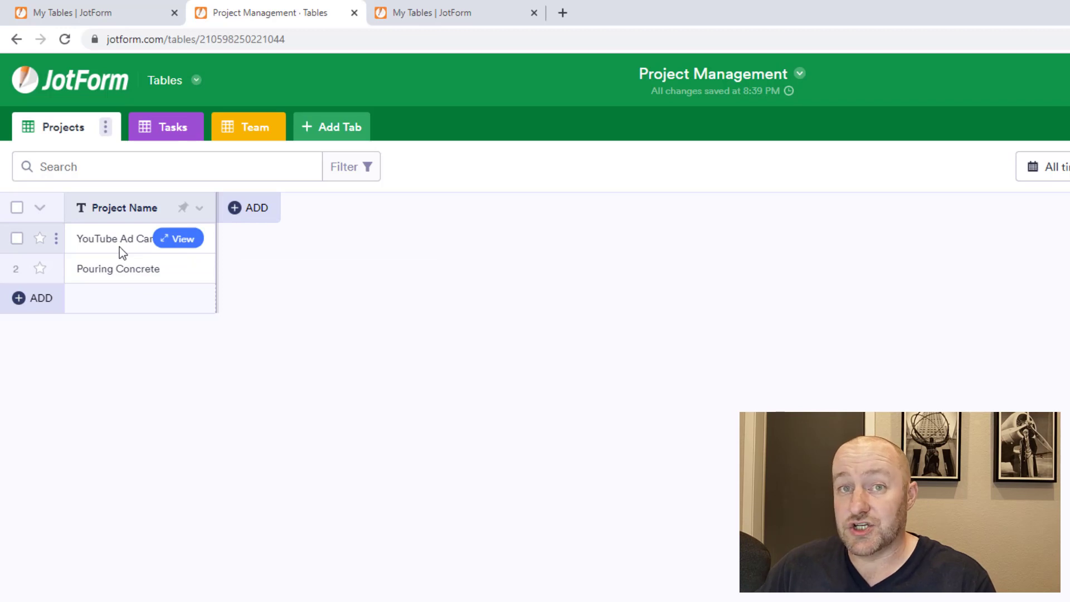
Step: In the Tasks table, delete the Email and Notes columns along with all their data
left_click(171, 133)
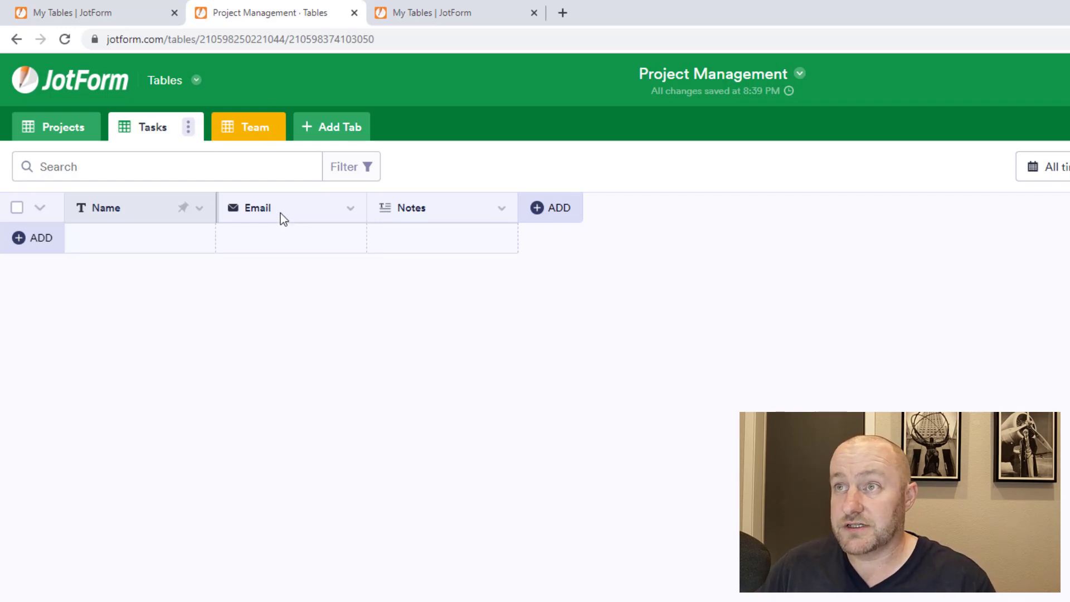
right_click(281, 215)
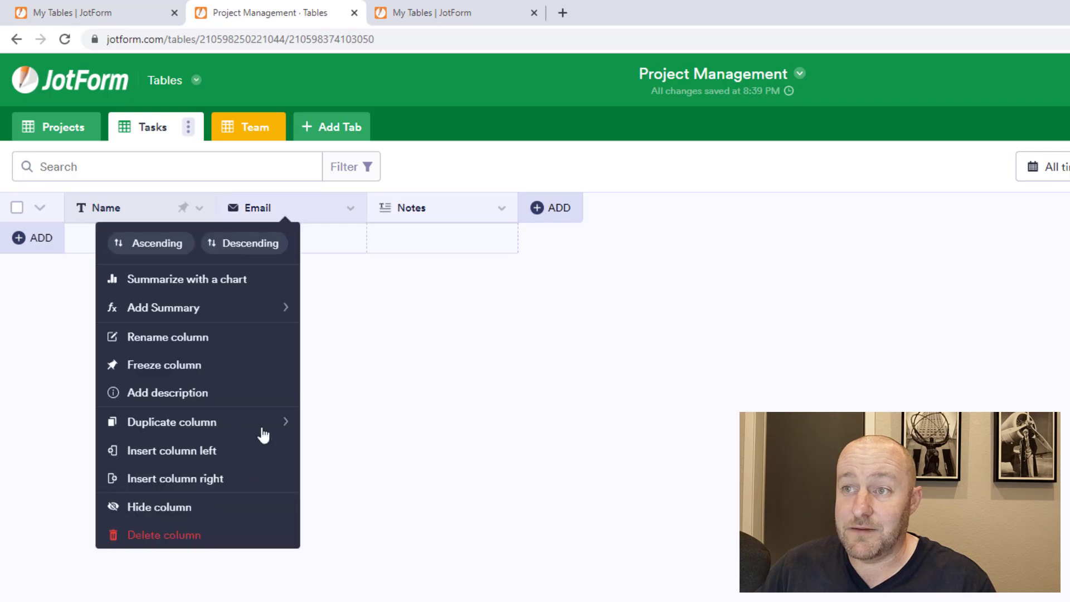
left_click(206, 542)
left_click(845, 409)
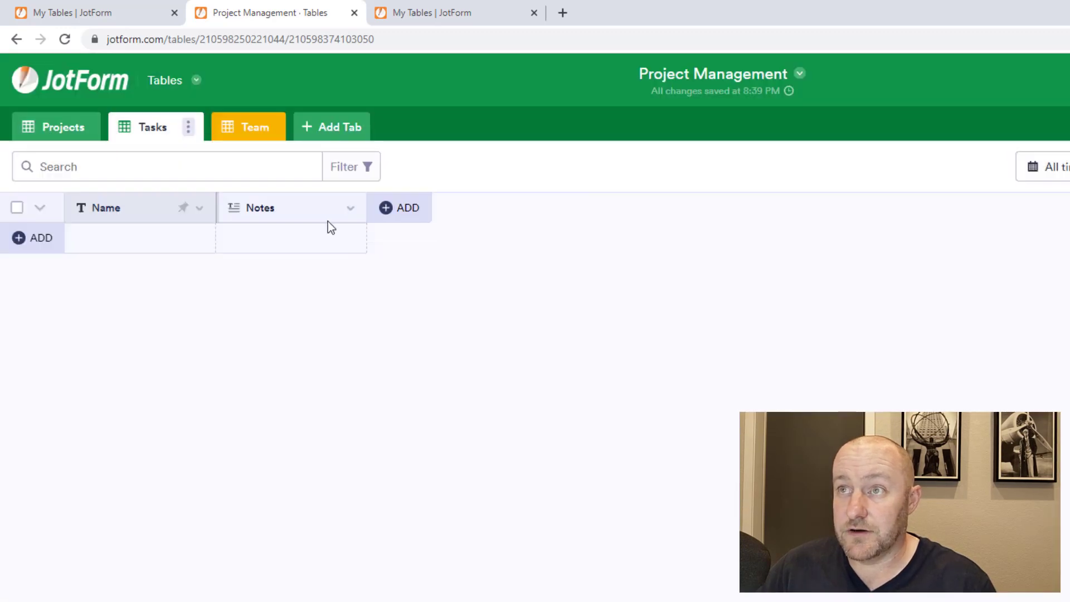
right_click(327, 214)
left_click(245, 539)
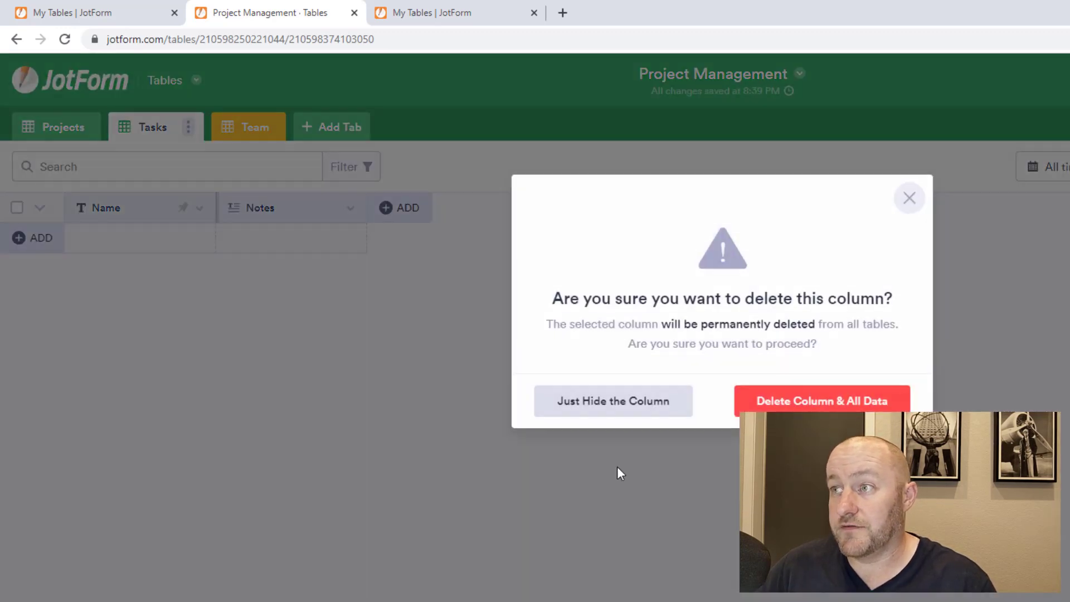
left_click(822, 401)
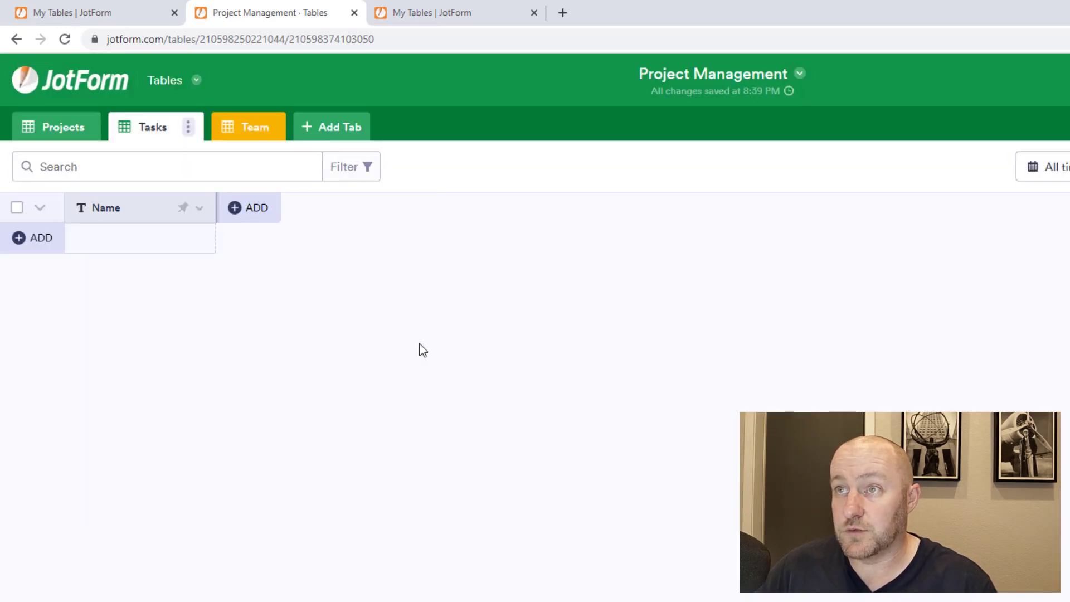
Step: Rename the Name column of the Tasks table to Task Name
double_click(109, 207)
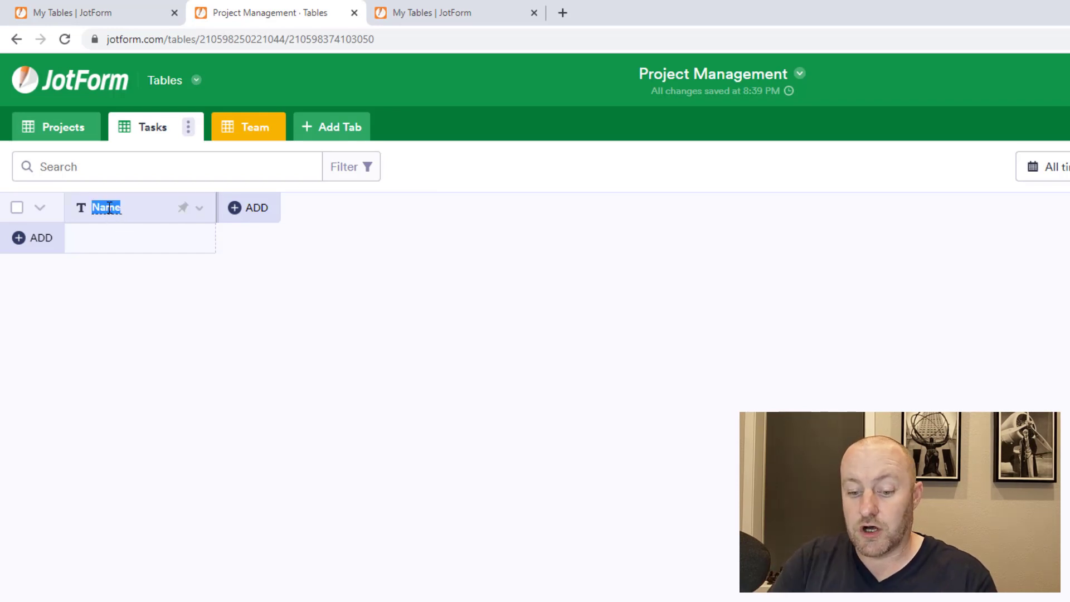
type("P")
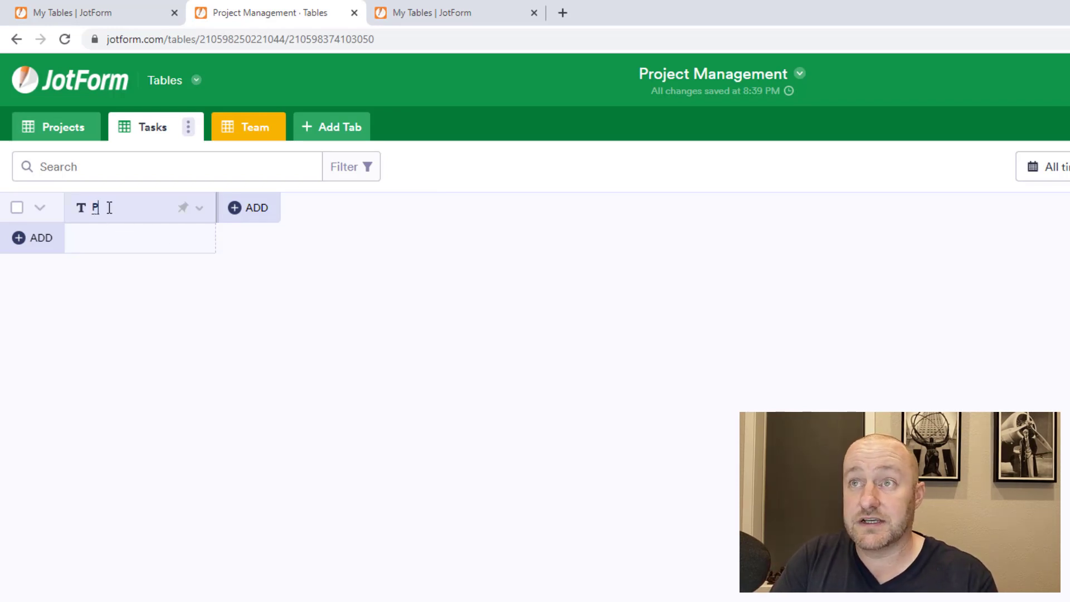
type("ask Name")
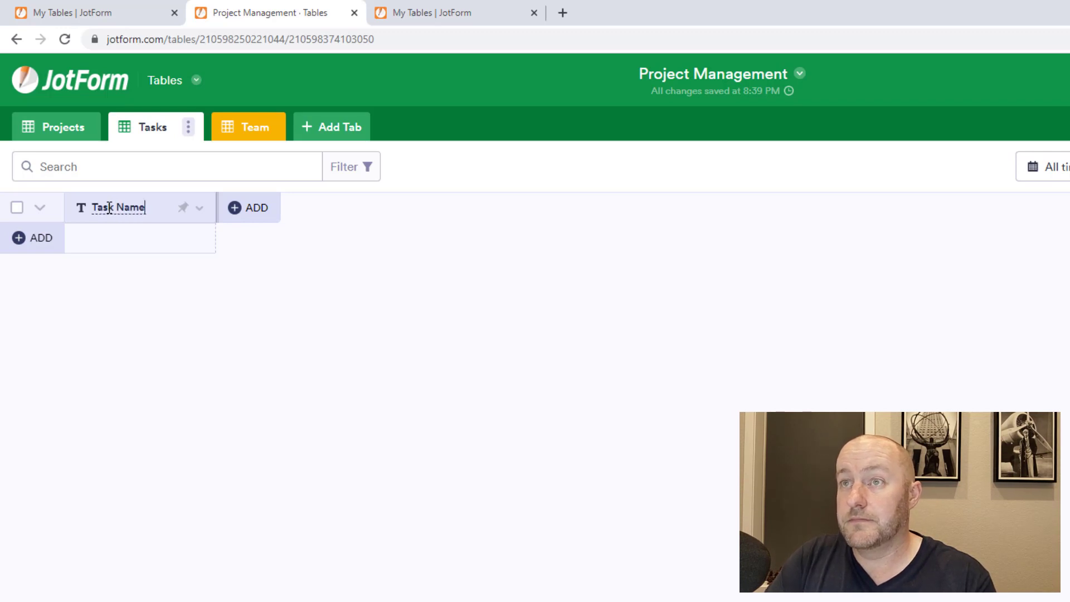
key("Return")
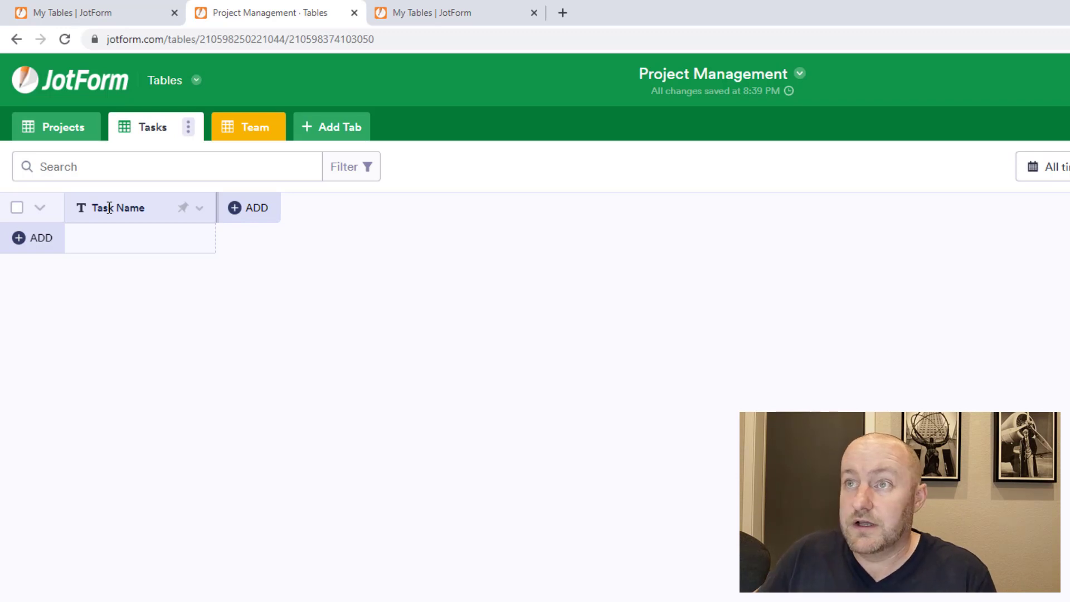
Step: Add a first row to the Tasks table and enter Rake the ground as its task name
left_click(137, 238)
left_click(131, 239)
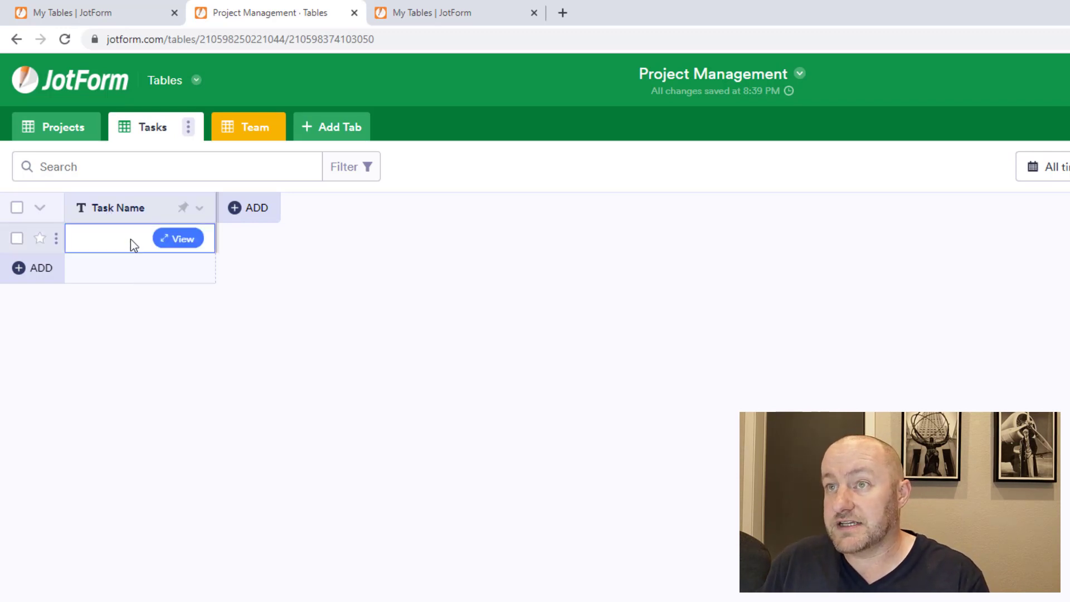
left_click(130, 239)
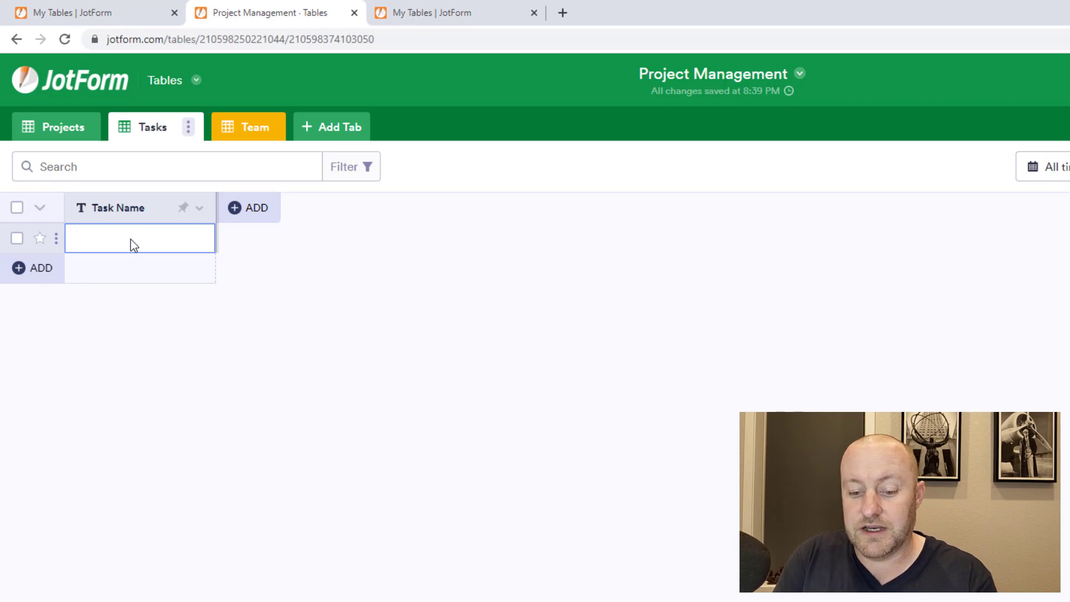
type("Rake ")
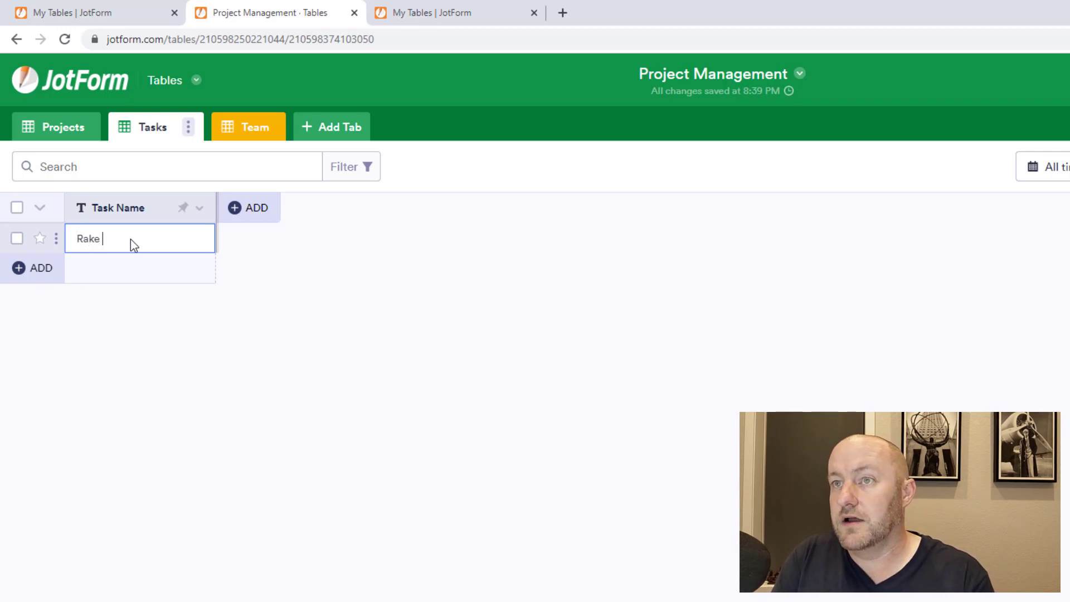
type("the ground")
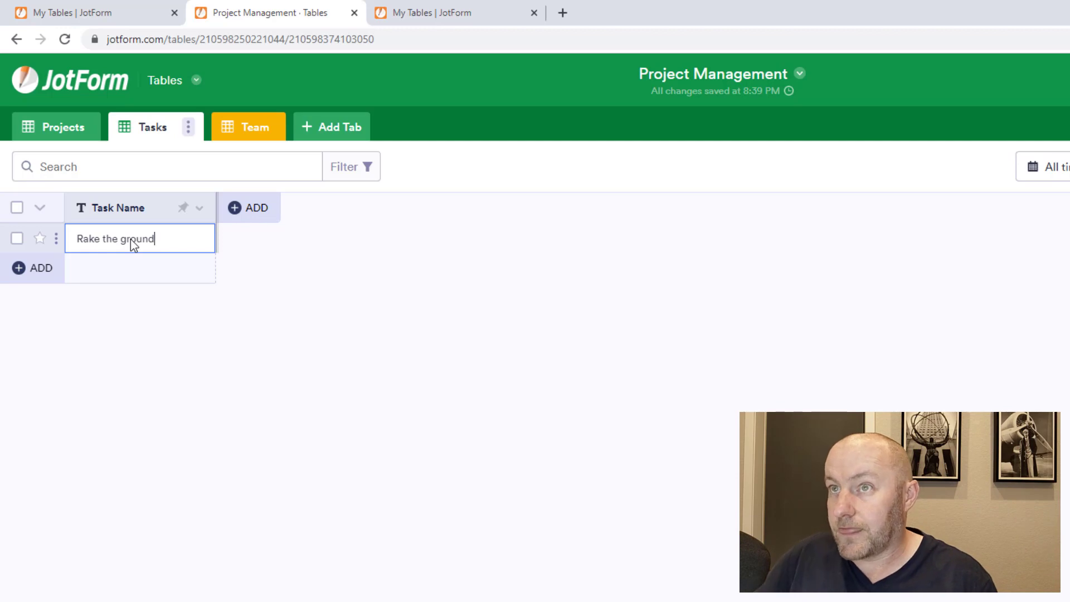
left_click(255, 235)
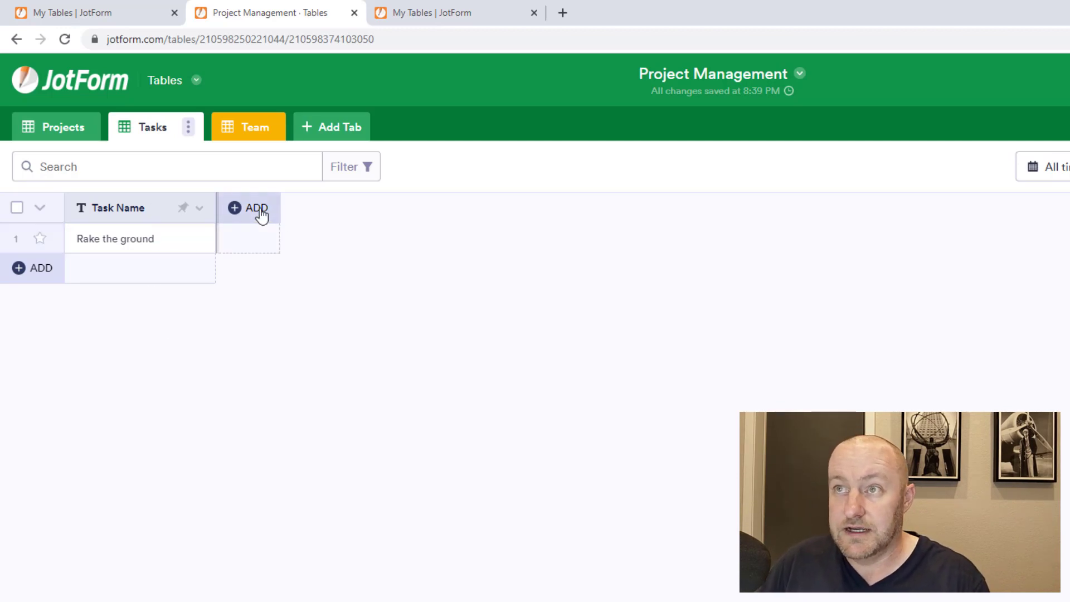
Step: Create a Date & Time column named Due Date in the Tasks table, keeping the date option on and time off
left_click(258, 209)
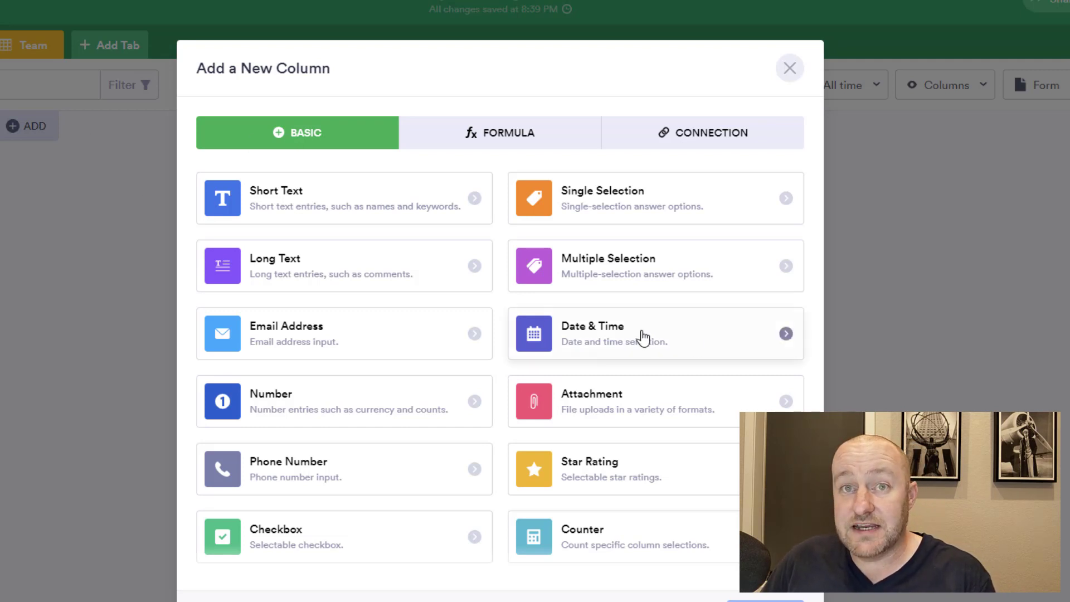
left_click(782, 341)
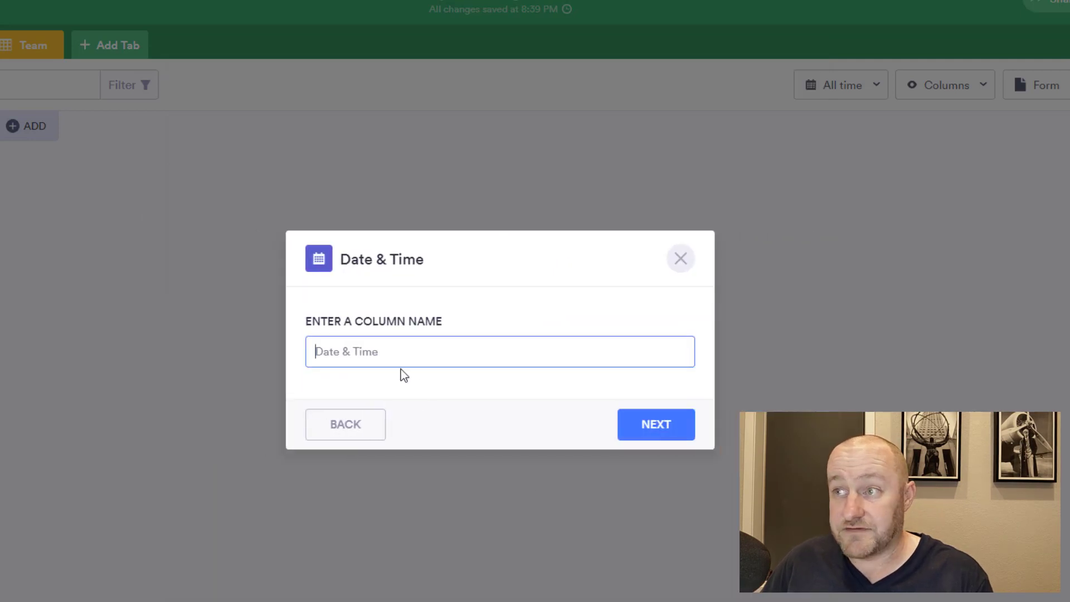
type("Due Date")
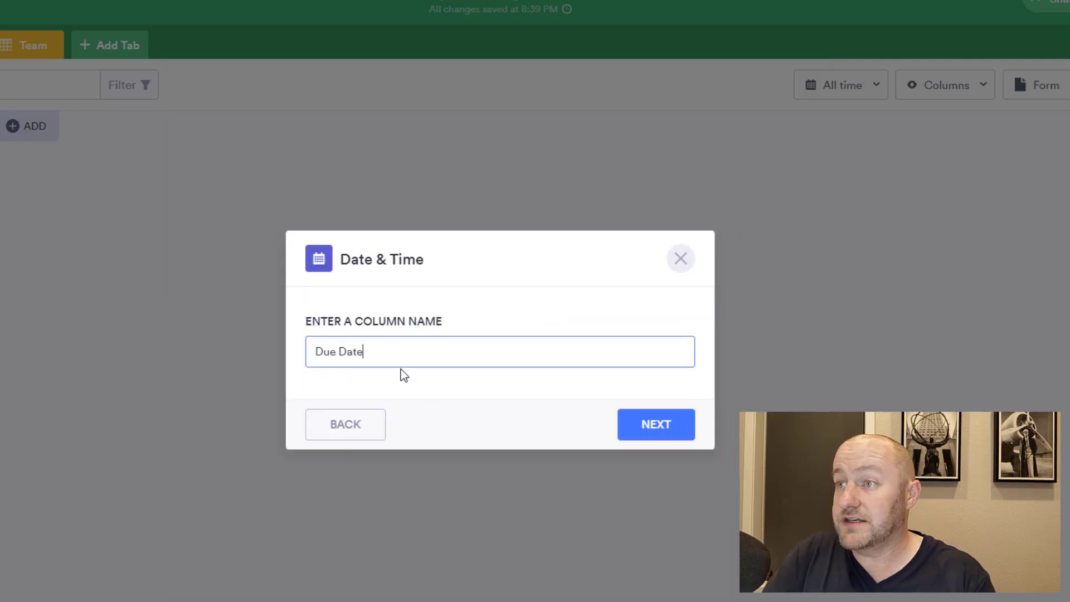
left_click(649, 427)
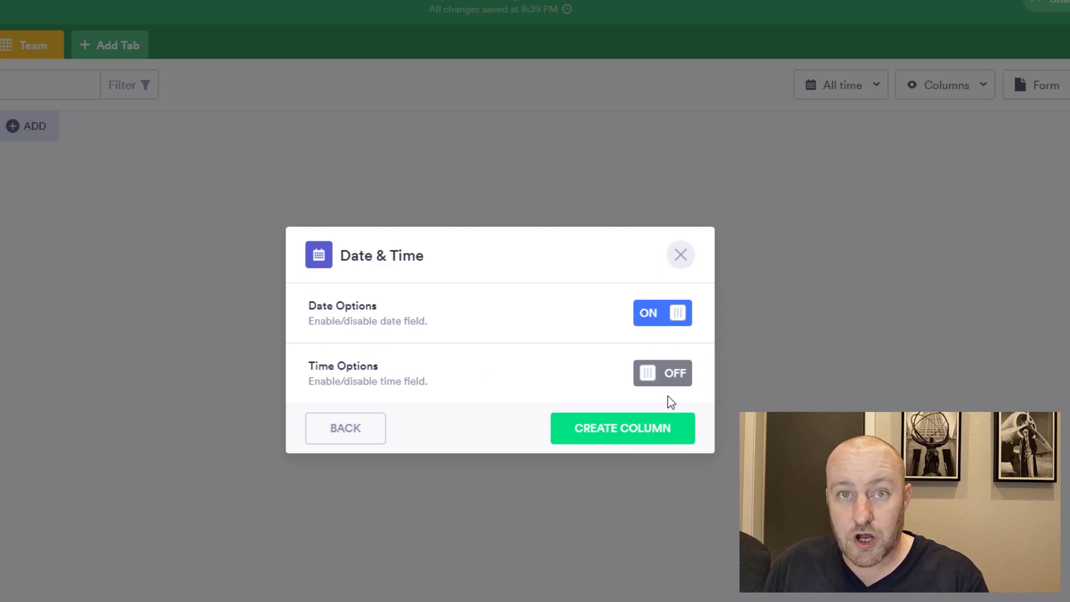
left_click(645, 436)
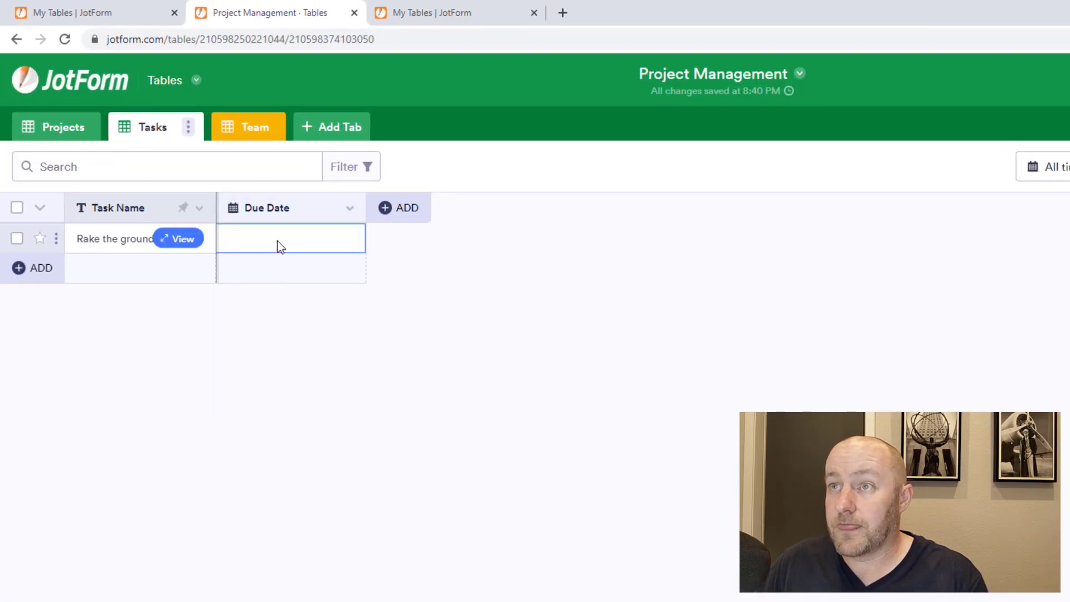
Step: Set the due date of the Rake the ground task to Mar 2, 2021
left_click(280, 246)
left_click(225, 339)
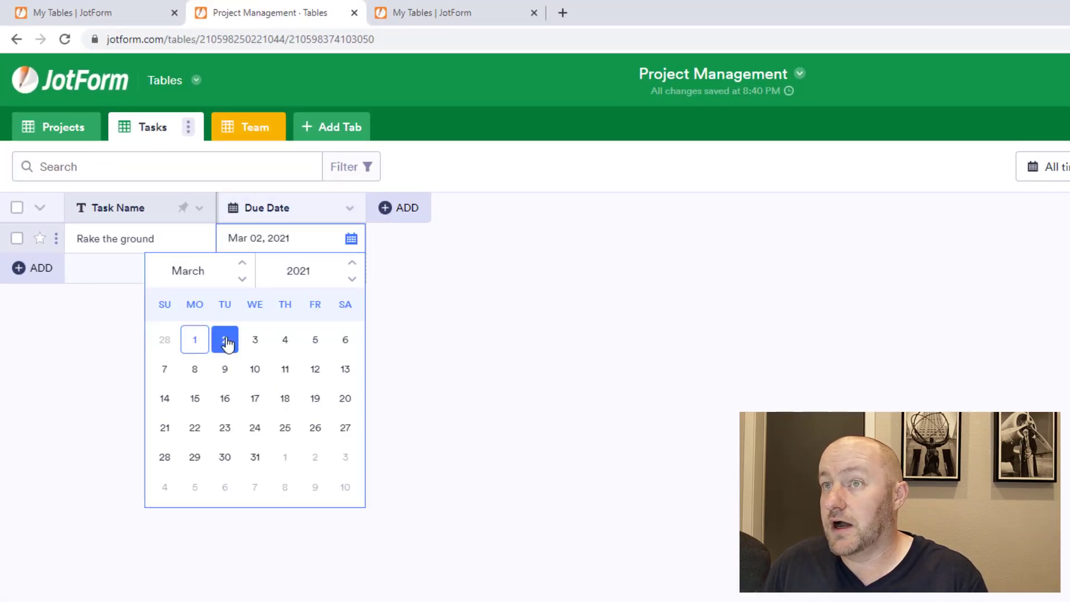
left_click(586, 314)
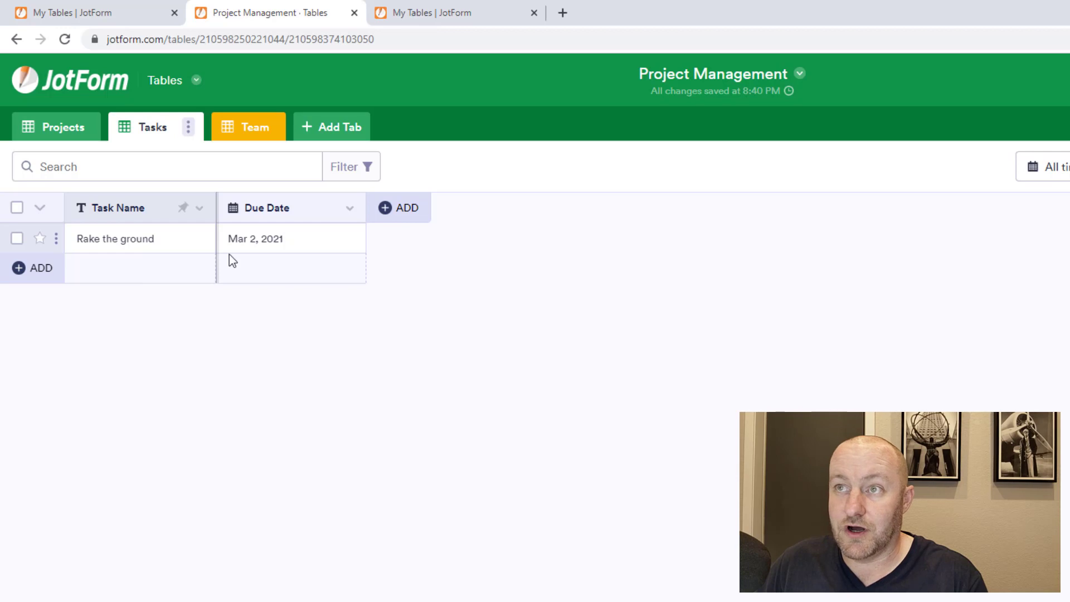
Step: Add a second task named Pour the concrete and set its due date to Mar 5, 2021
left_click(162, 277)
left_click(145, 273)
left_click(144, 274)
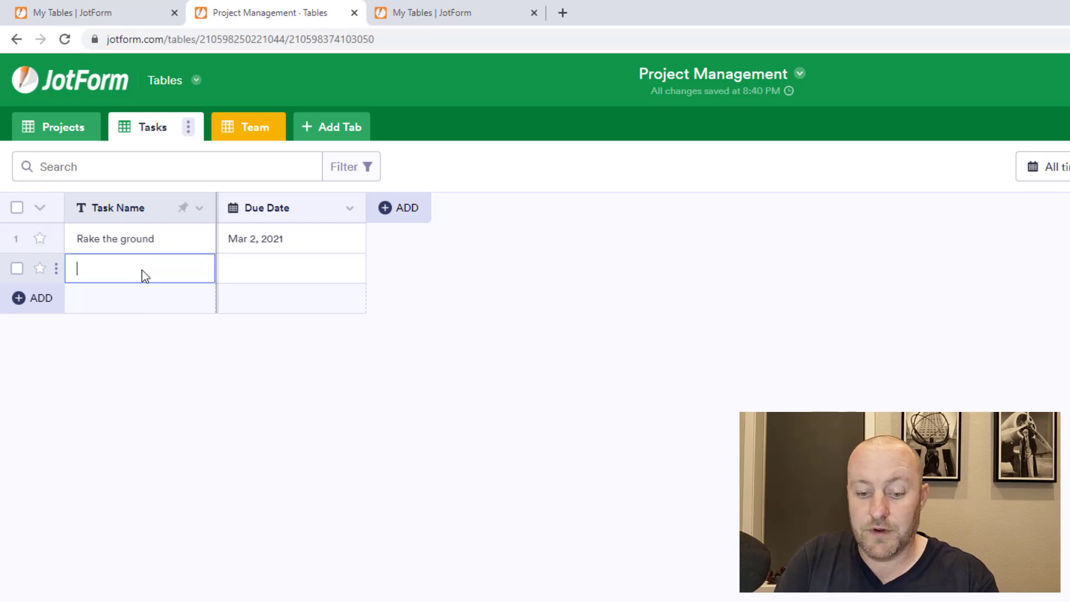
type("Pour the con")
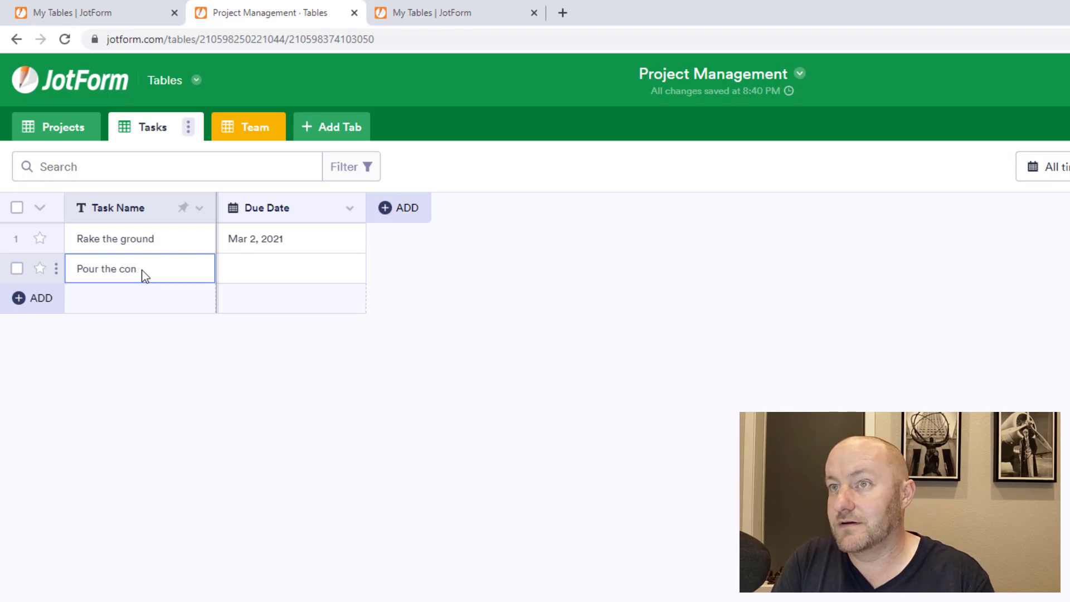
type("crete")
key("Tab")
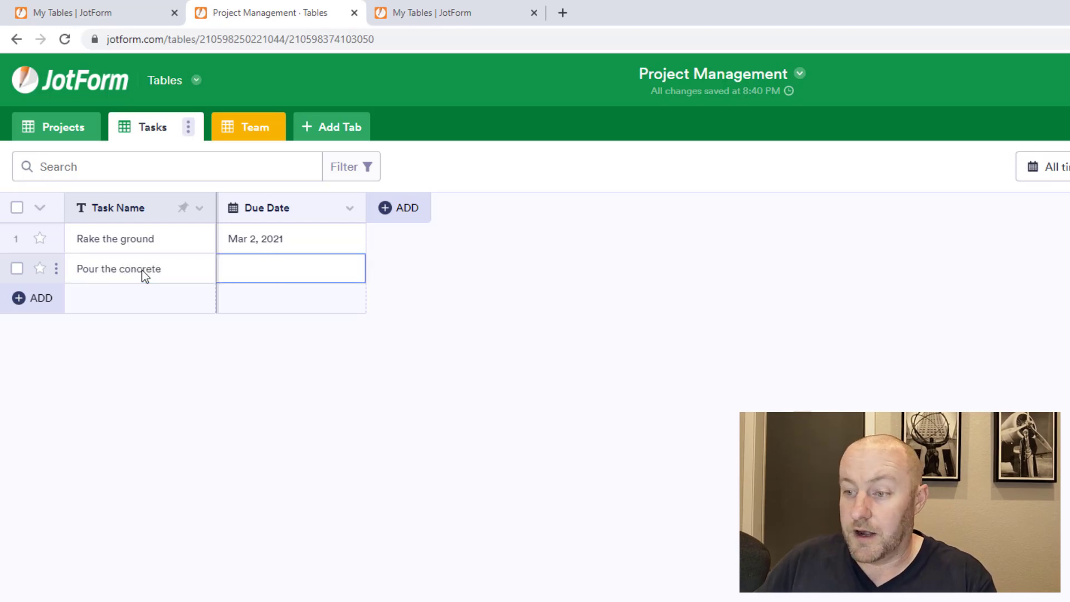
left_click(295, 279)
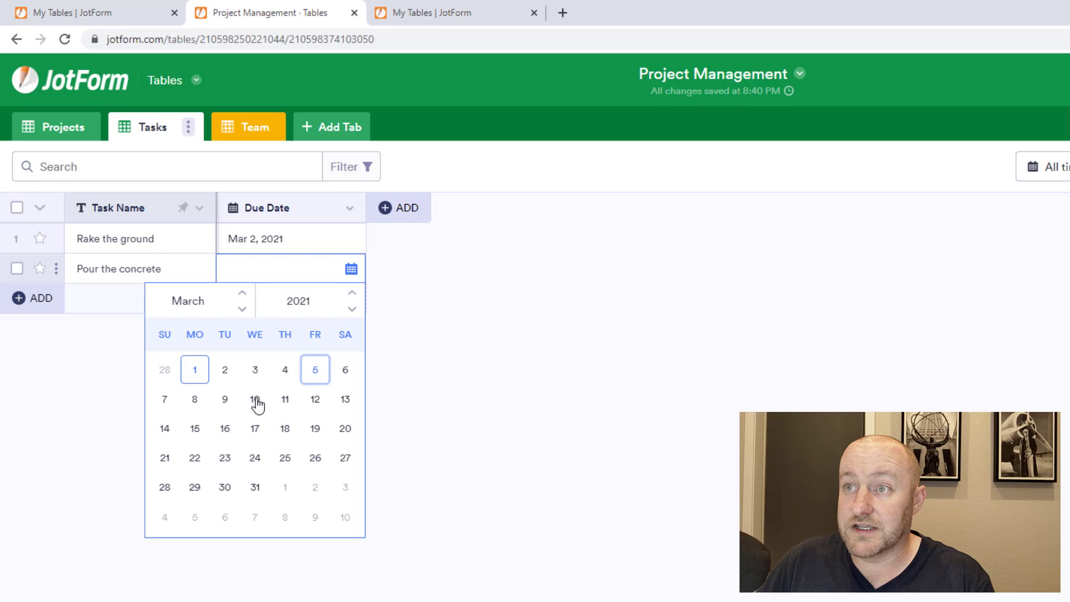
left_click(311, 373)
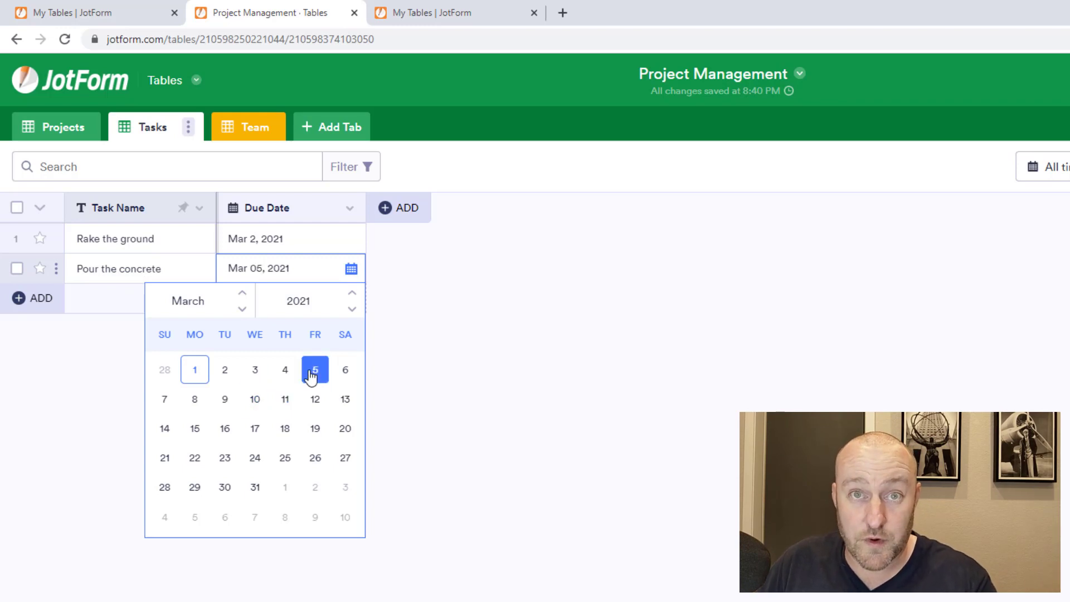
left_click(480, 361)
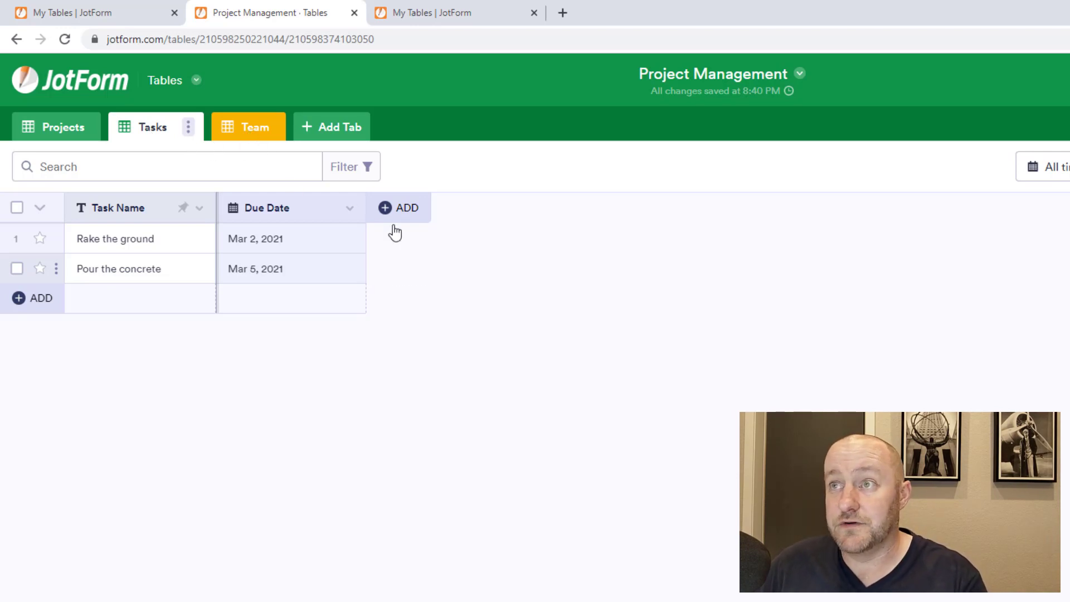
Step: Start a Connect a Table column in the Tasks table and name it Team Member
left_click(408, 212)
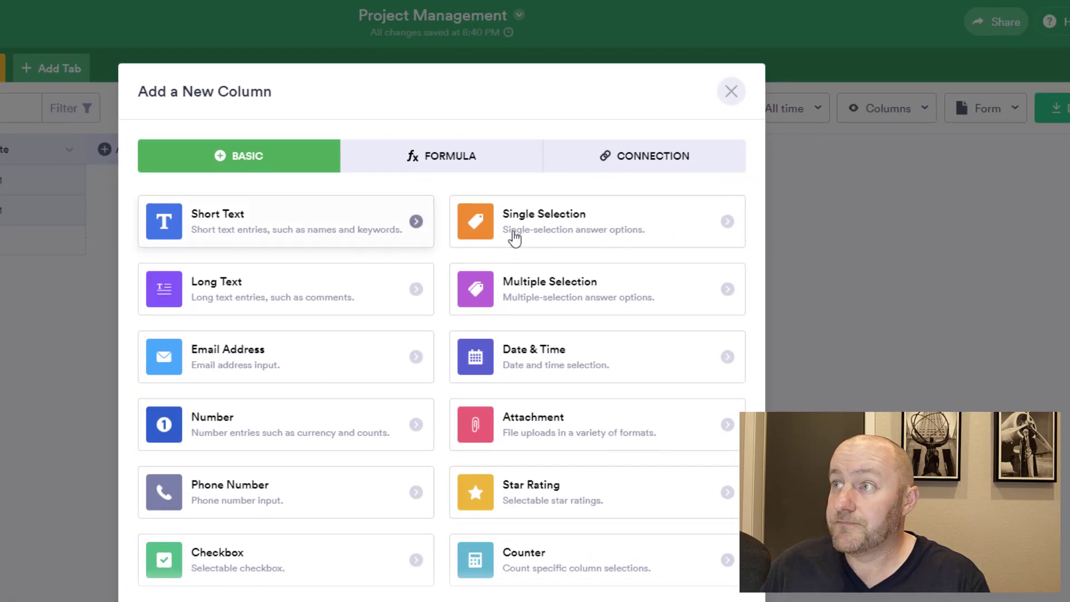
left_click(644, 166)
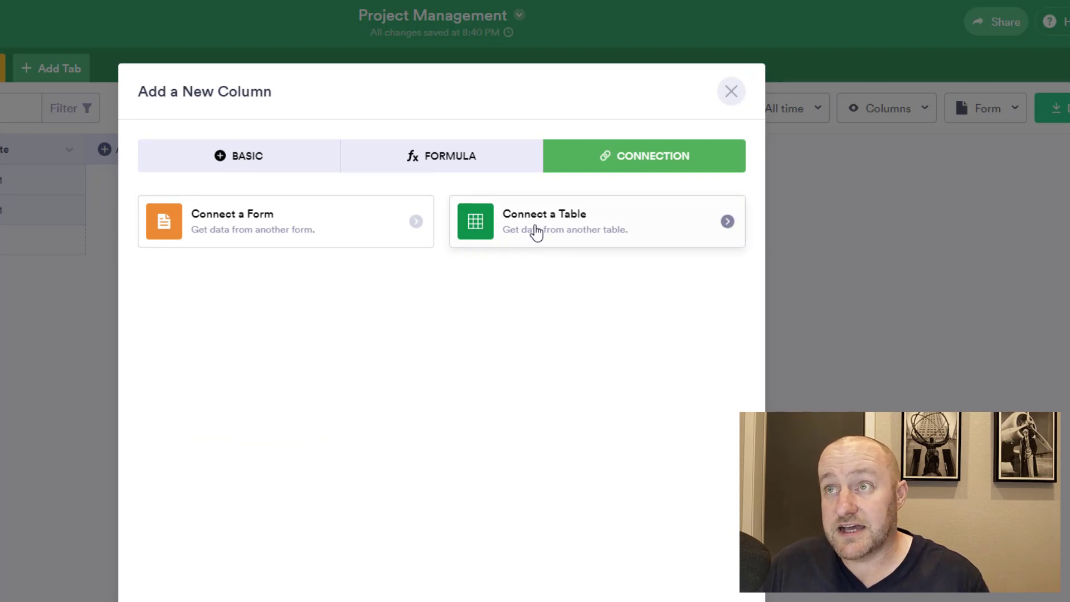
left_click(722, 227)
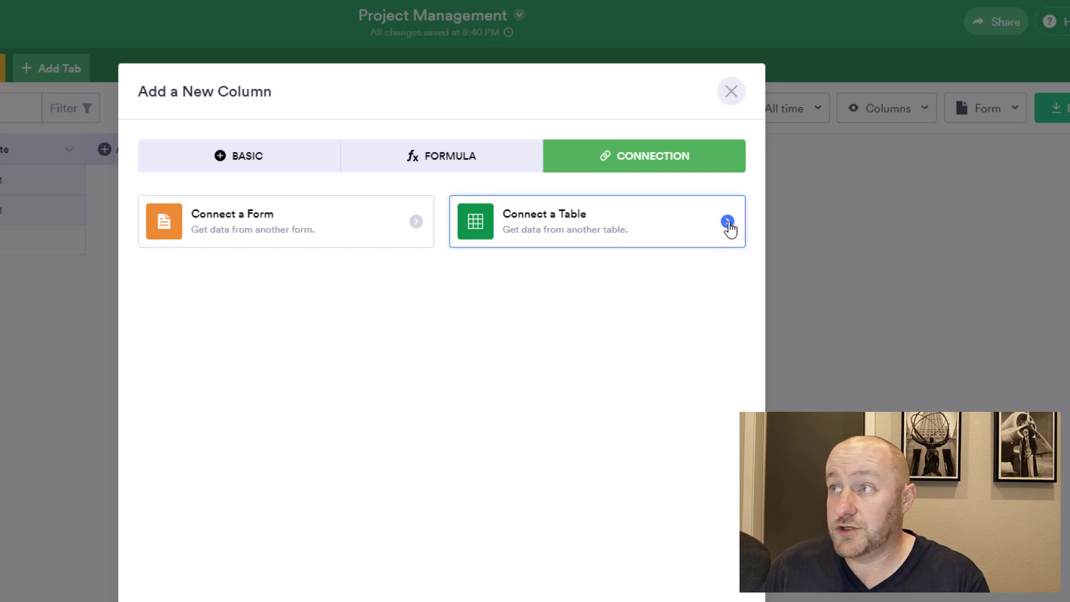
left_click(727, 223)
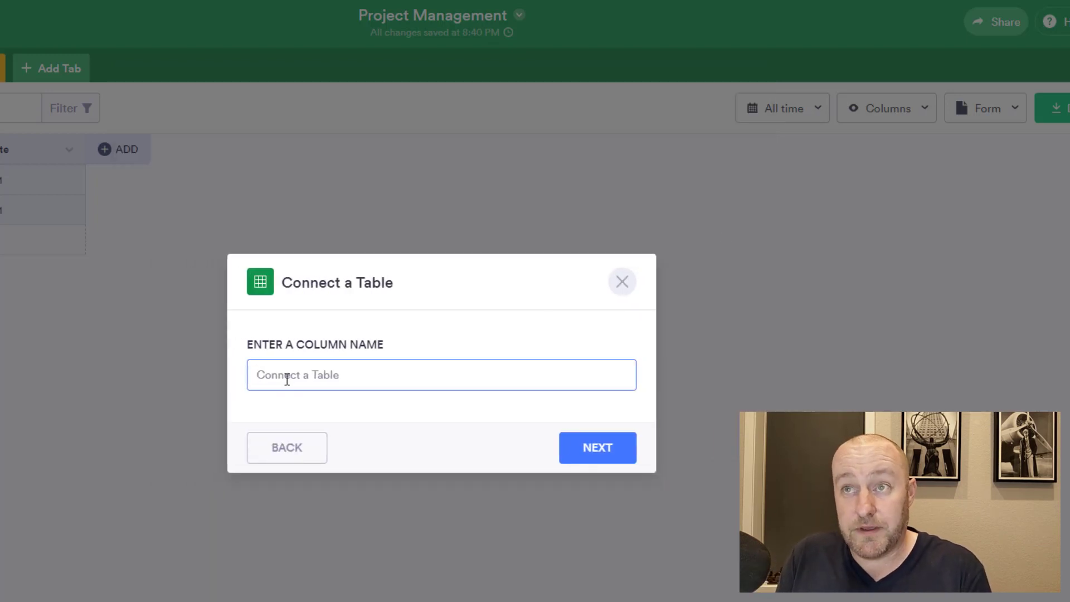
type("T")
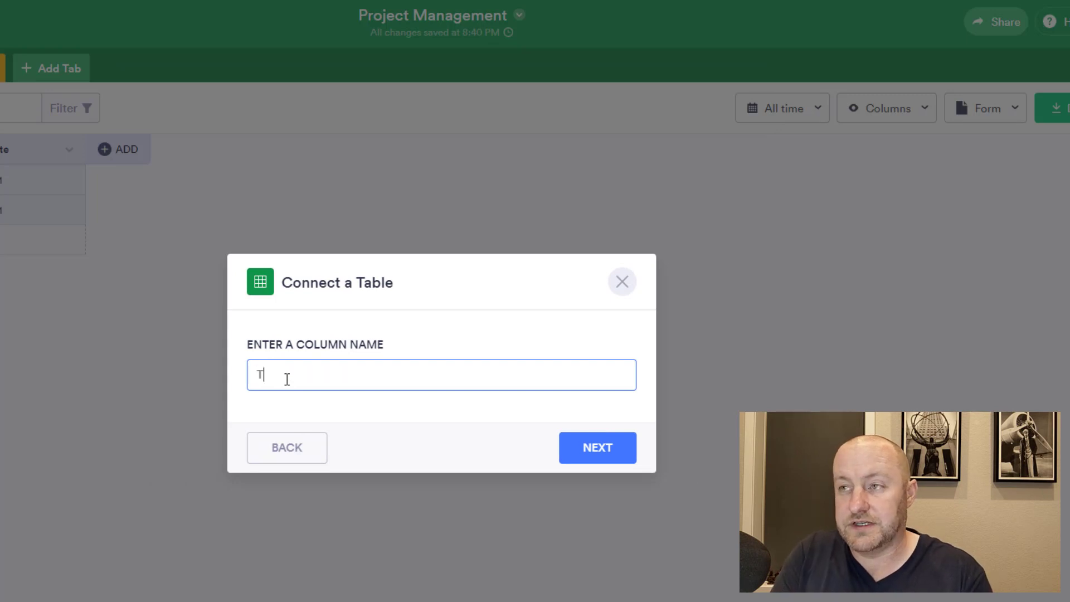
type("eam Member")
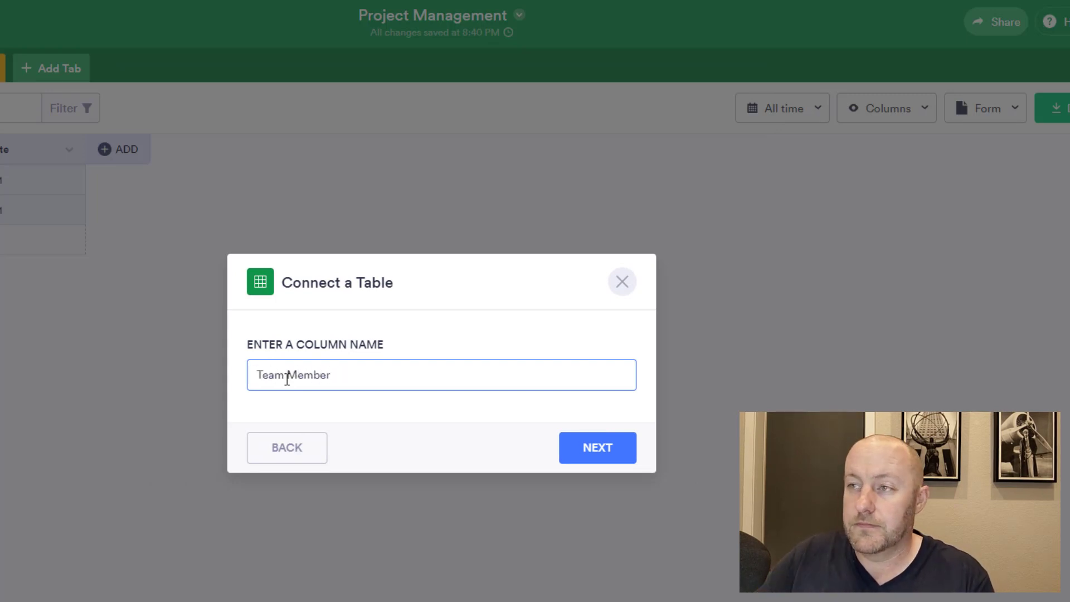
left_click(613, 448)
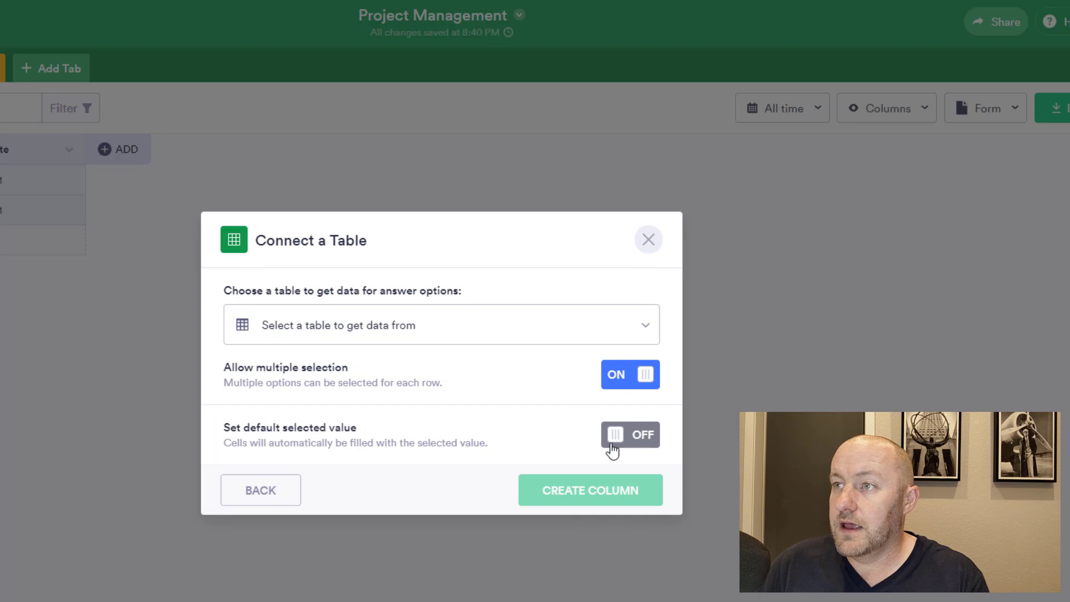
Step: Choose the first Project Management table listed as the data source for the Team Member column
left_click(376, 329)
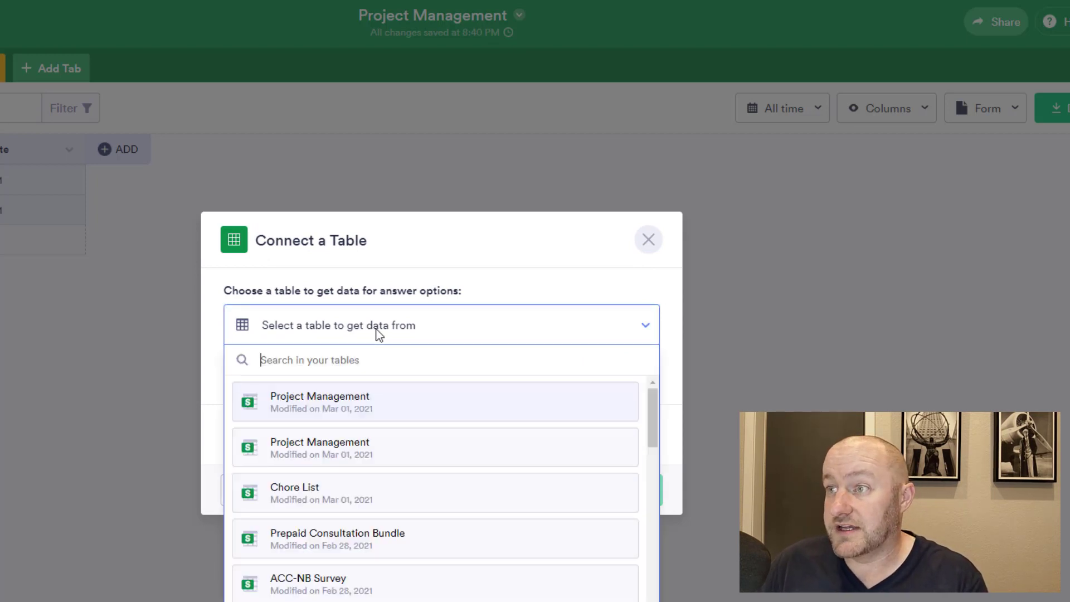
scroll(377, 477, "down", 1)
scroll(356, 557, "down", 8)
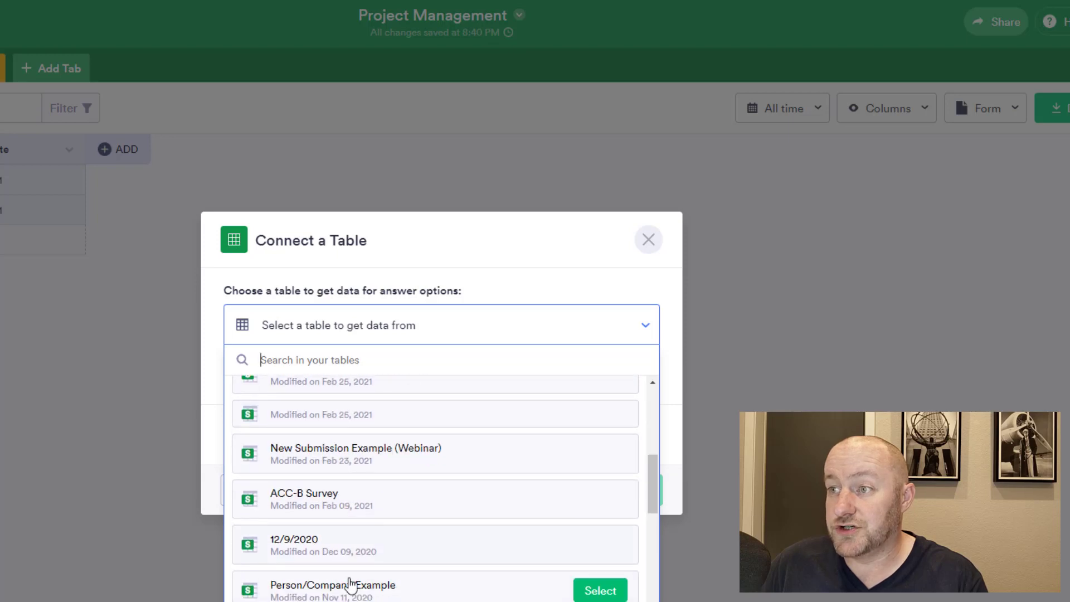
scroll(337, 583, "up", 10)
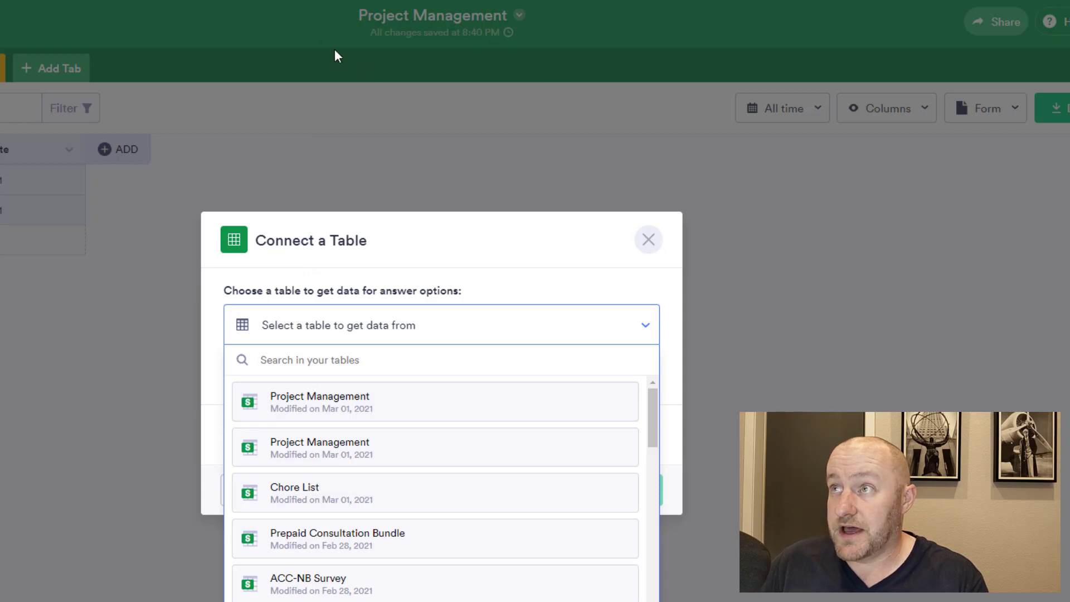
mouse_move(294, 411)
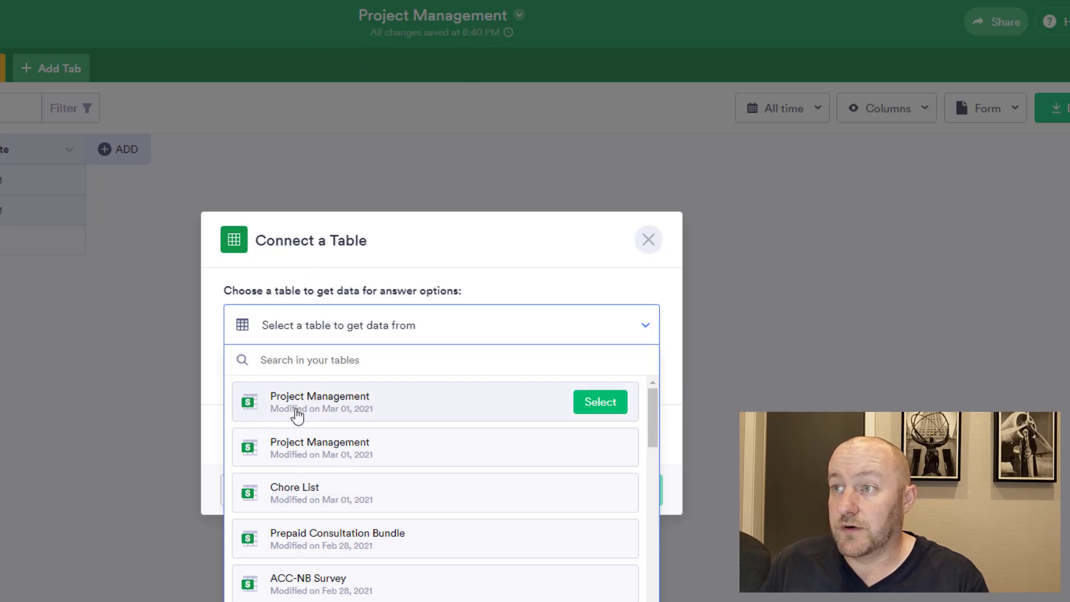
left_click(600, 402)
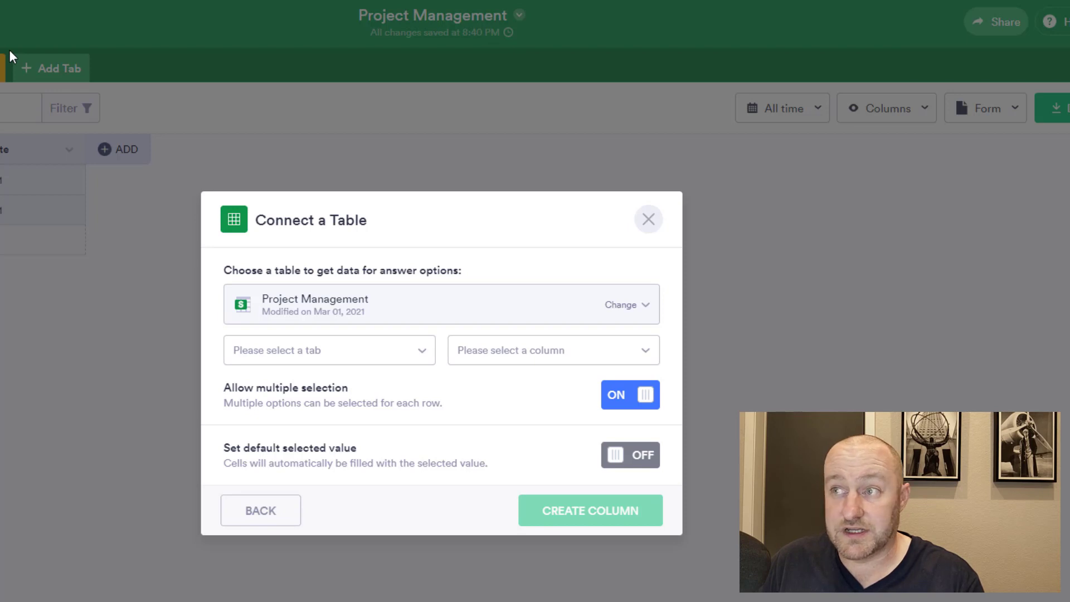
Step: Source the Team Member options from the Team tab's Name column, disallow multiple selection and create the column
left_click(318, 348)
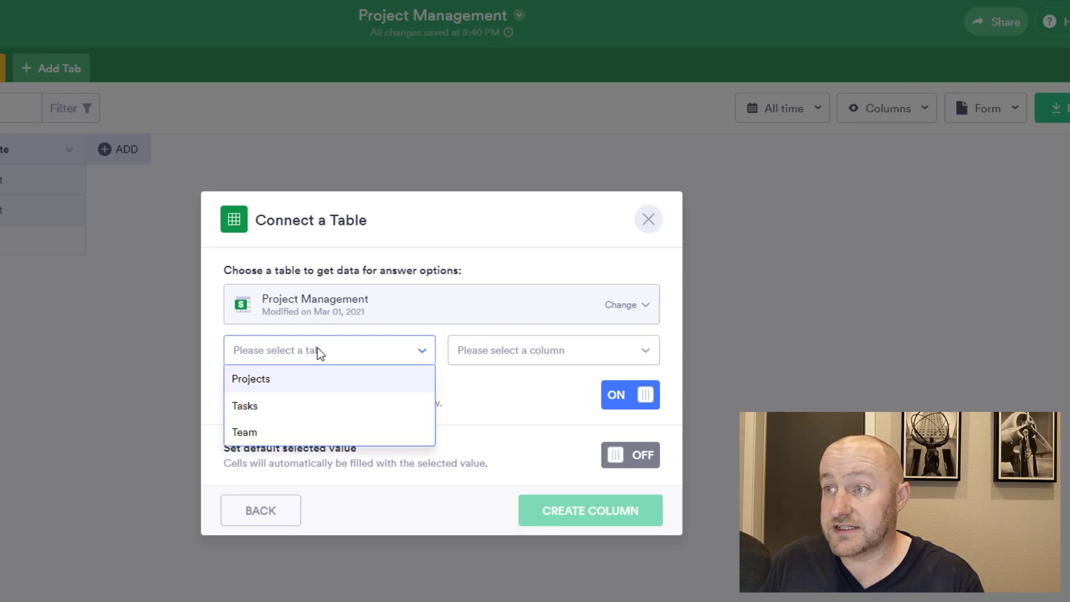
left_click(244, 433)
left_click(522, 364)
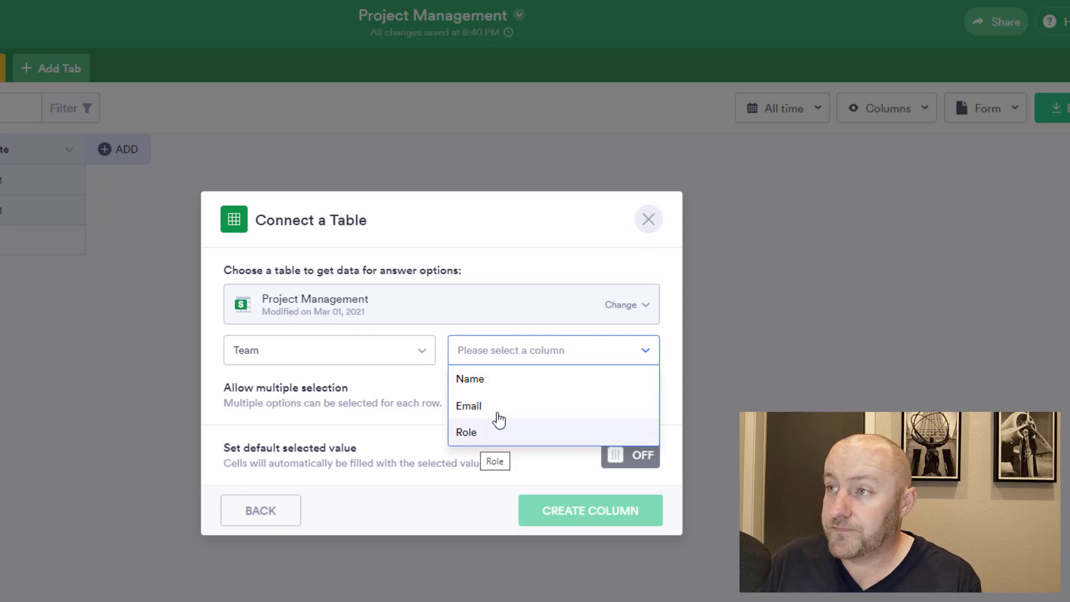
left_click(486, 380)
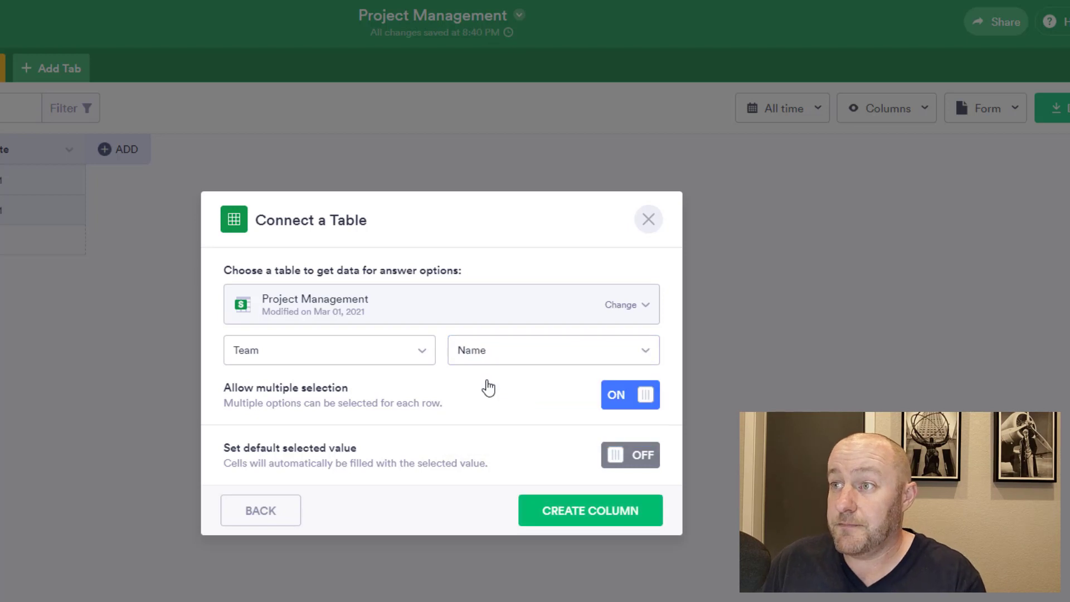
left_click(633, 405)
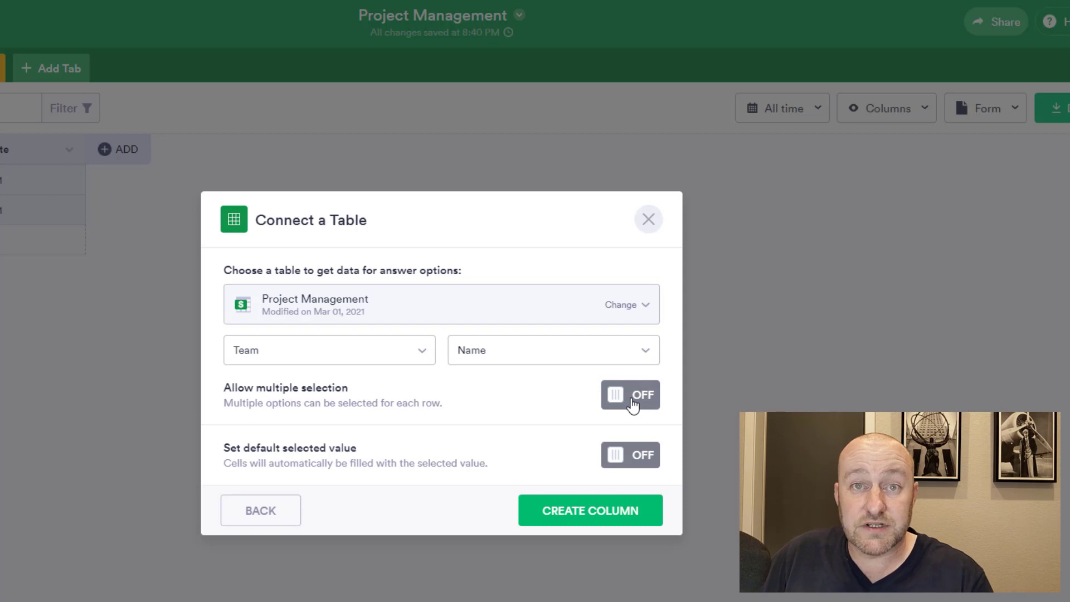
left_click(573, 523)
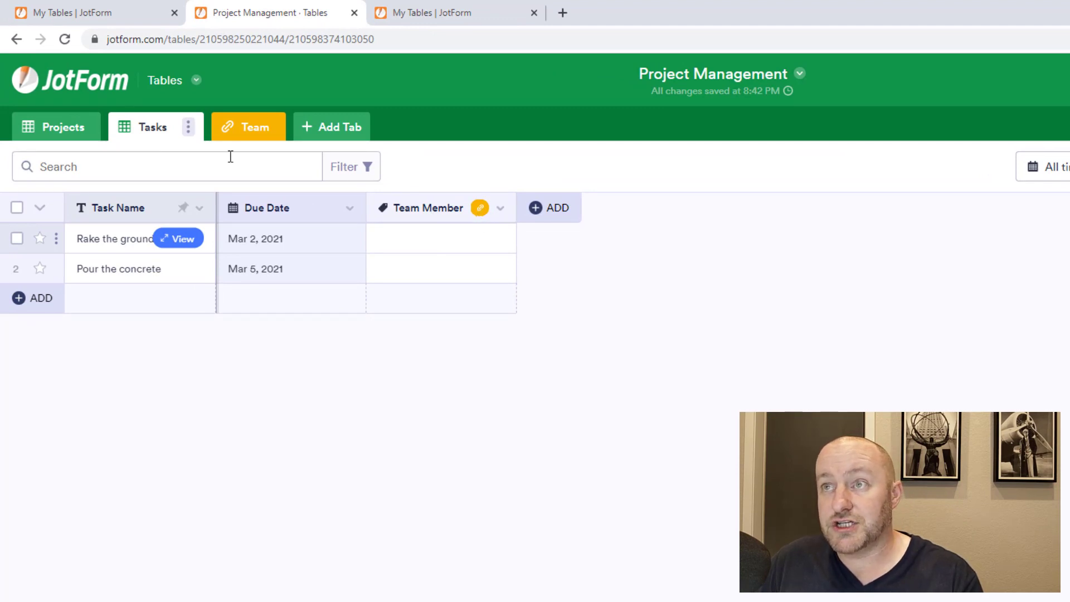
Step: View the linked Team tab, and back in Tasks assign the second listed team member to the Rake the ground task
left_click(479, 210)
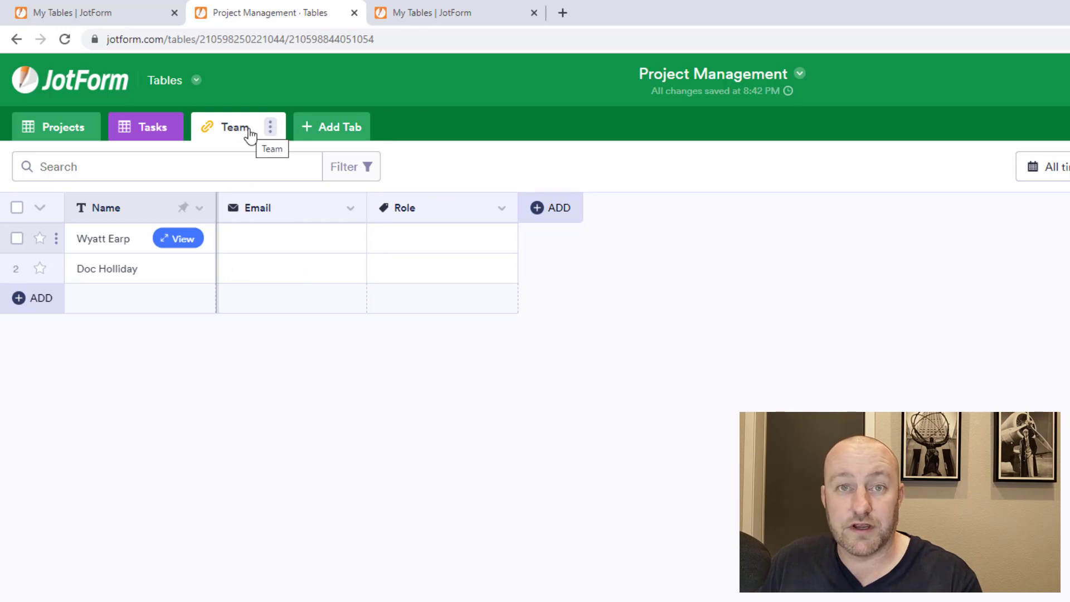
left_click(150, 129)
left_click(444, 236)
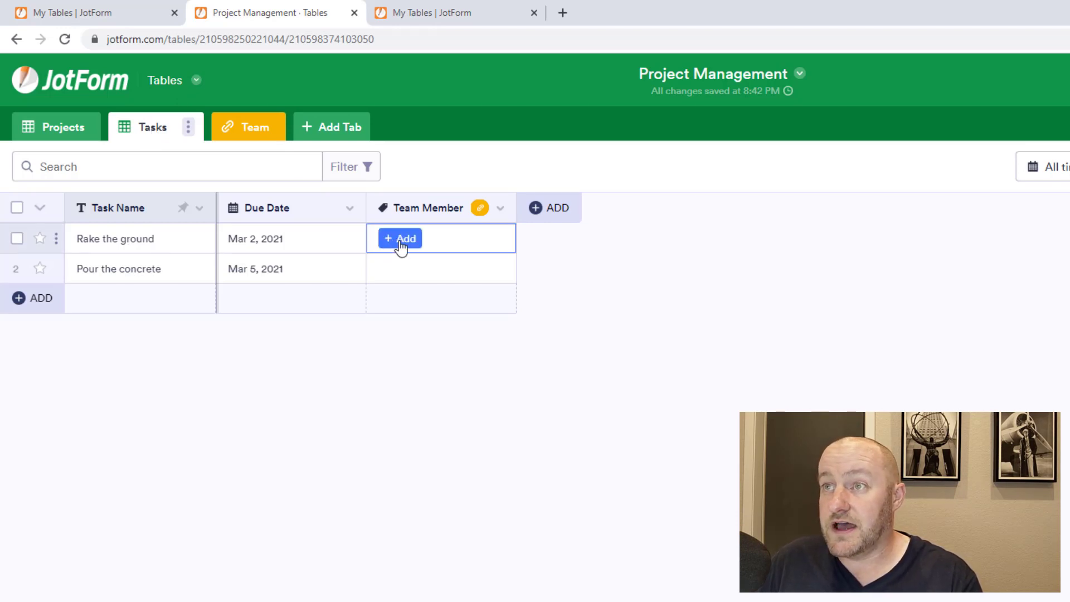
left_click(400, 239)
left_click(418, 303)
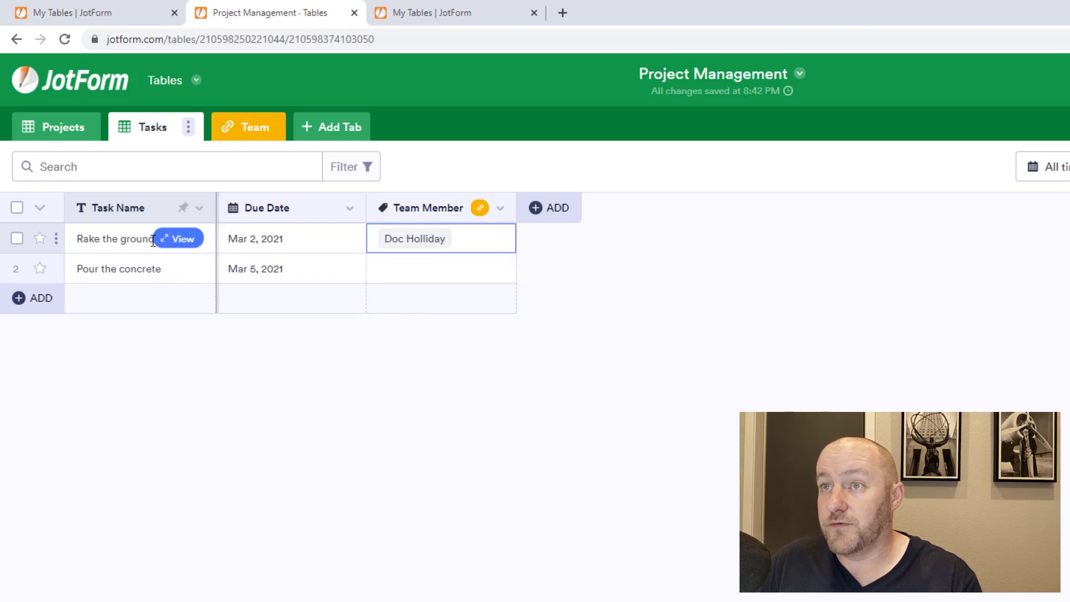
Step: Assign the first listed team member to the Pour the concrete task
left_click(389, 267)
left_click(396, 273)
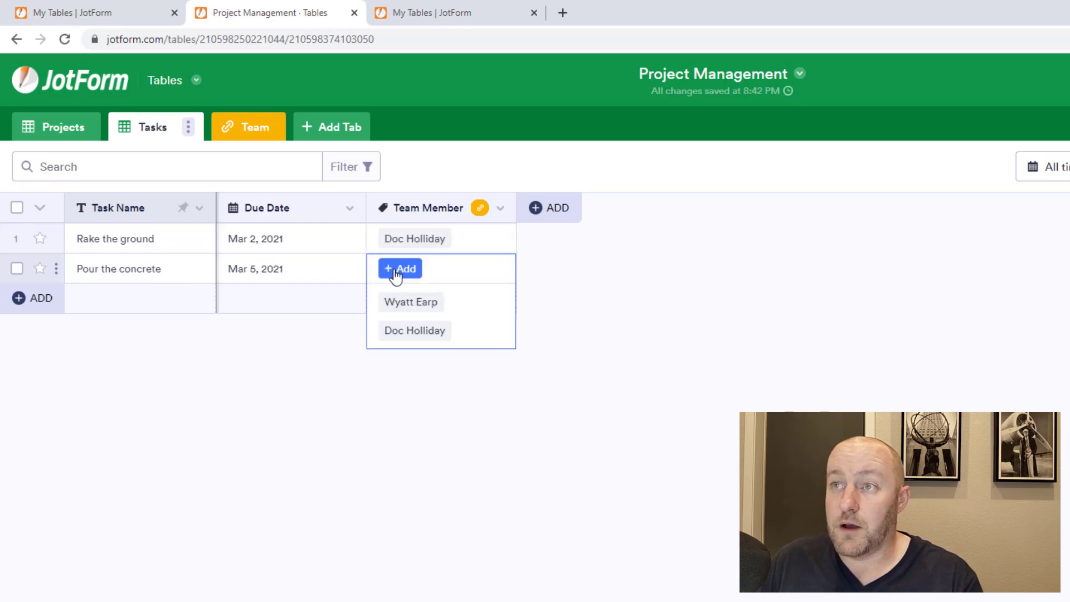
left_click(402, 304)
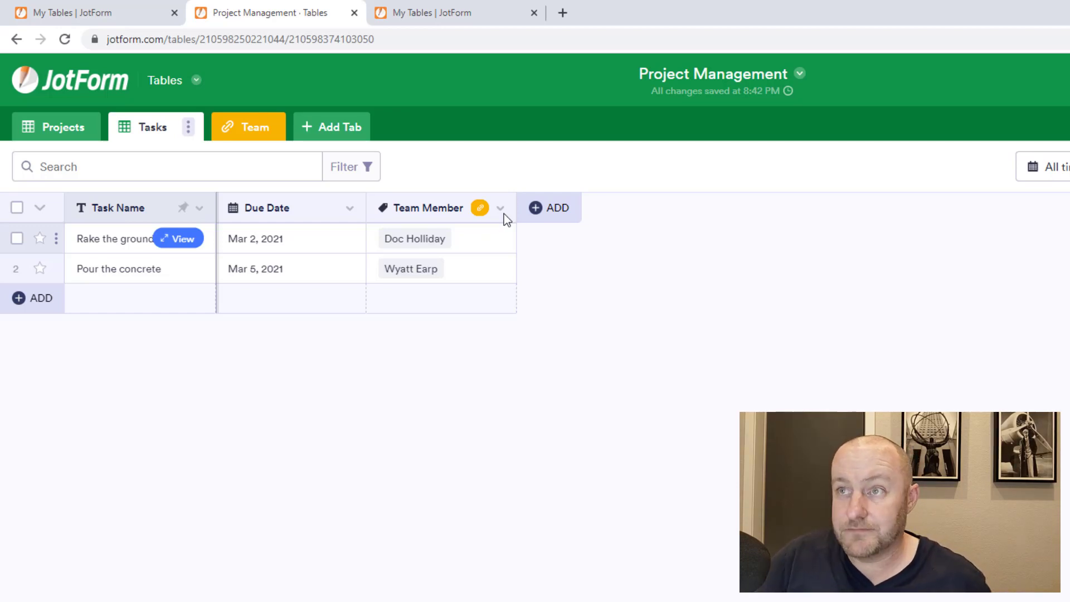
Step: Start a Connect a Table column named Project in the Tasks table, with the first listed Project Management table as its source
left_click(552, 220)
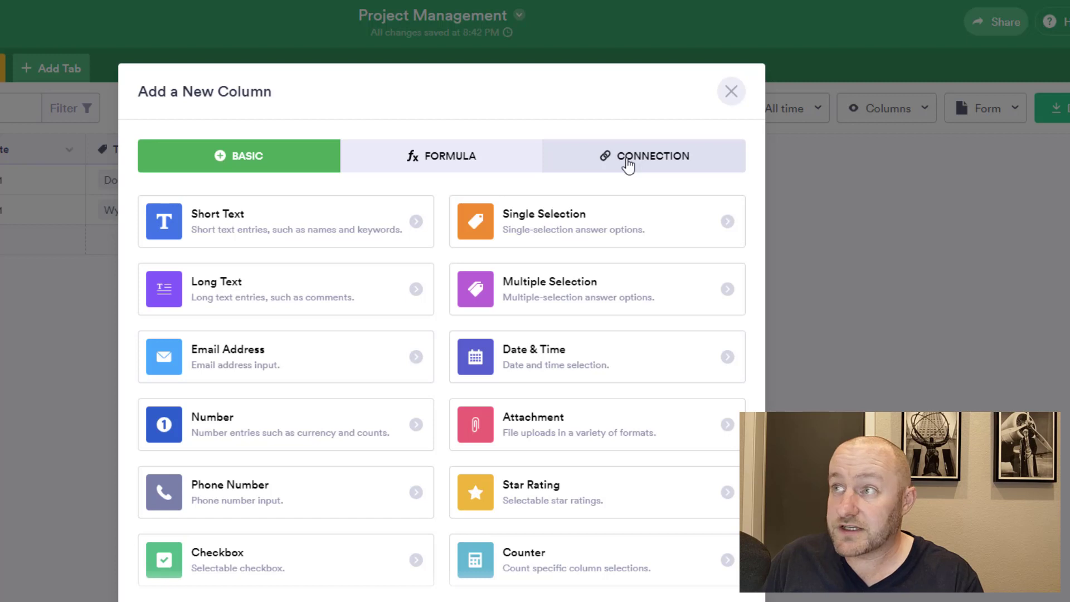
left_click(650, 161)
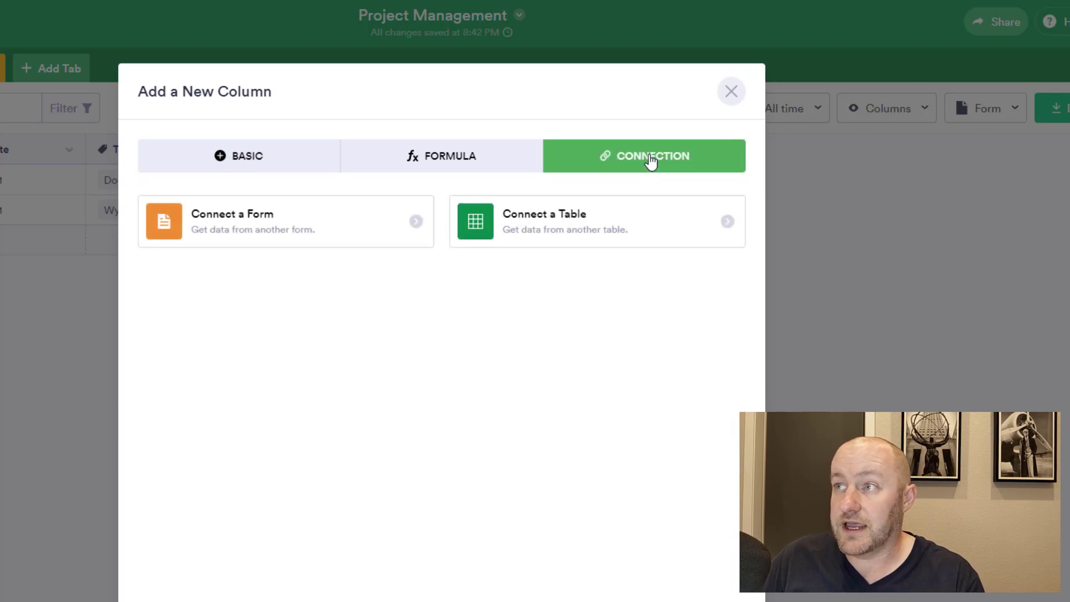
left_click(727, 223)
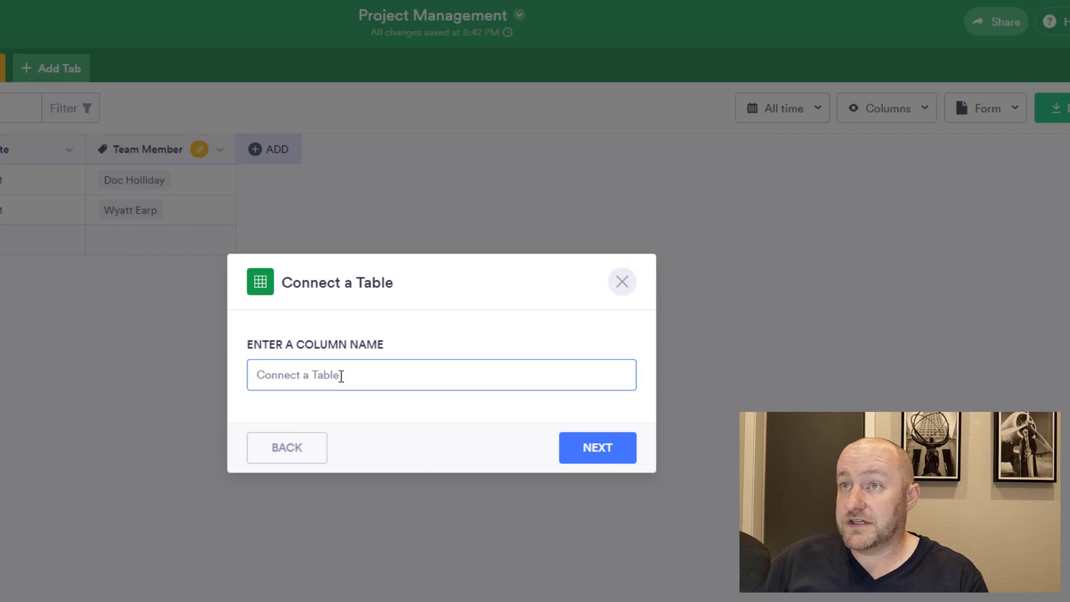
type("Project")
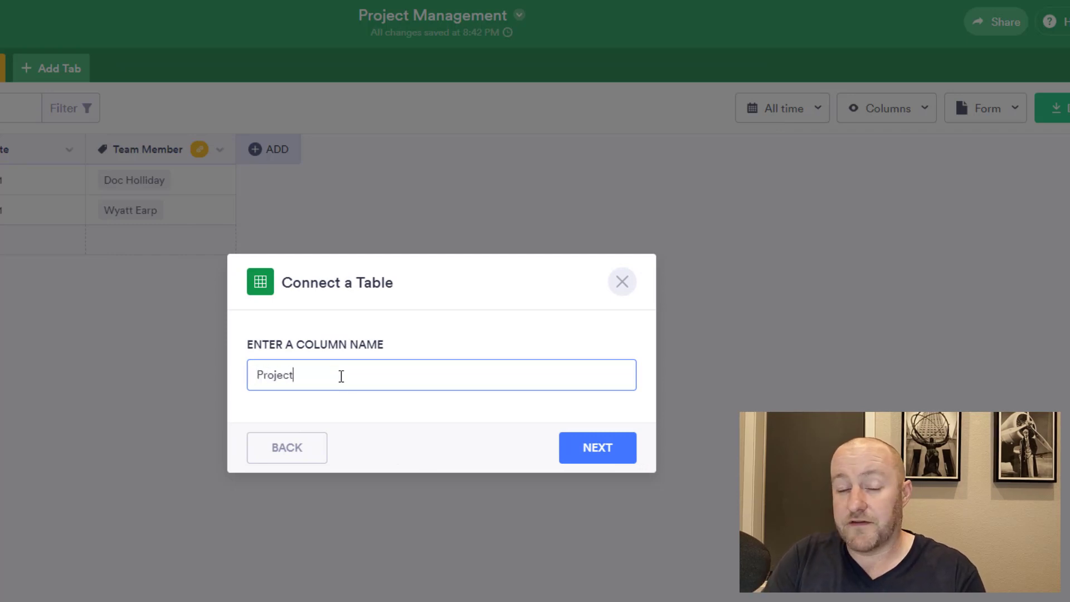
left_click(608, 456)
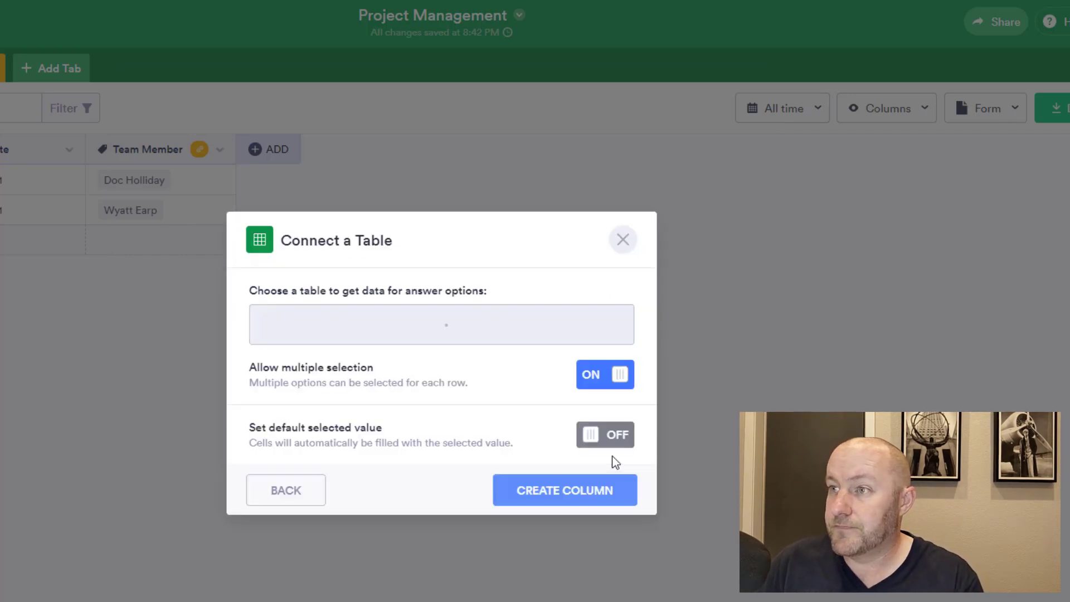
left_click(354, 331)
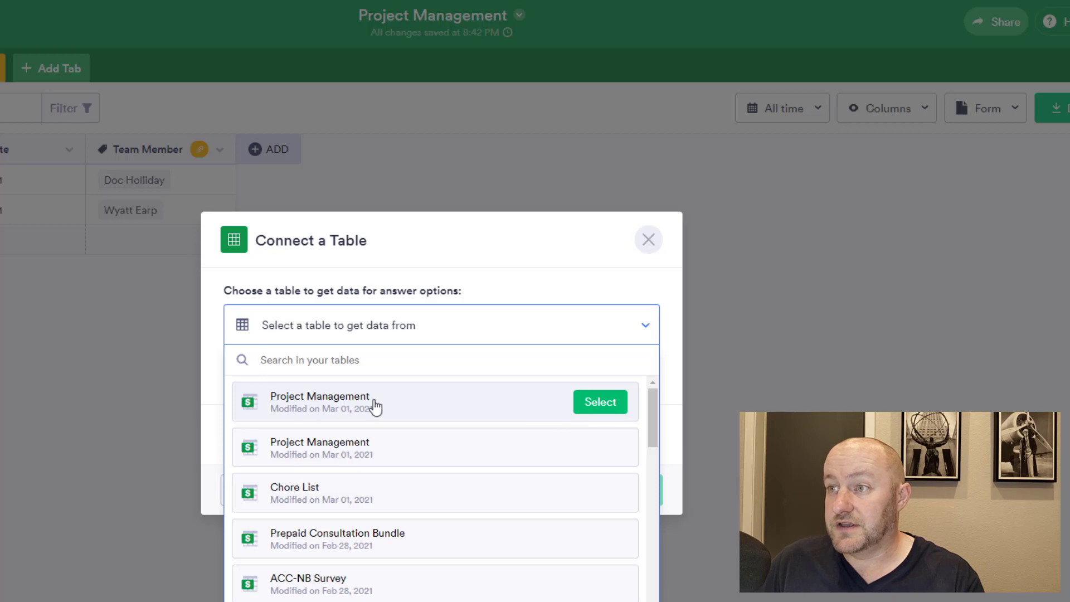
left_click(604, 403)
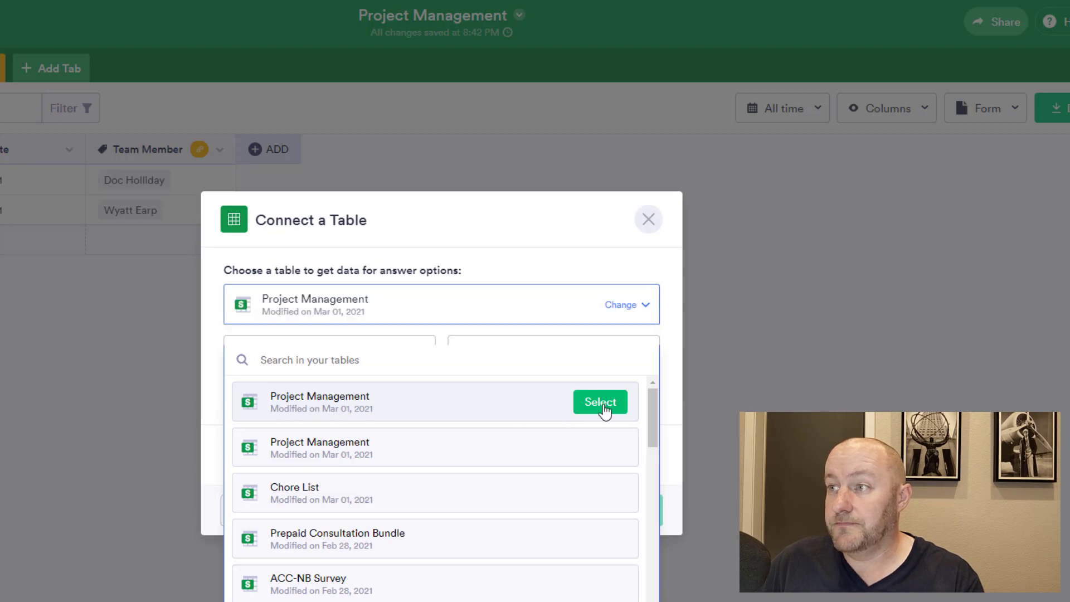
Step: Source the Project options from the Projects tab's Project Name column, disallow multiple selection and create the column
left_click(347, 359)
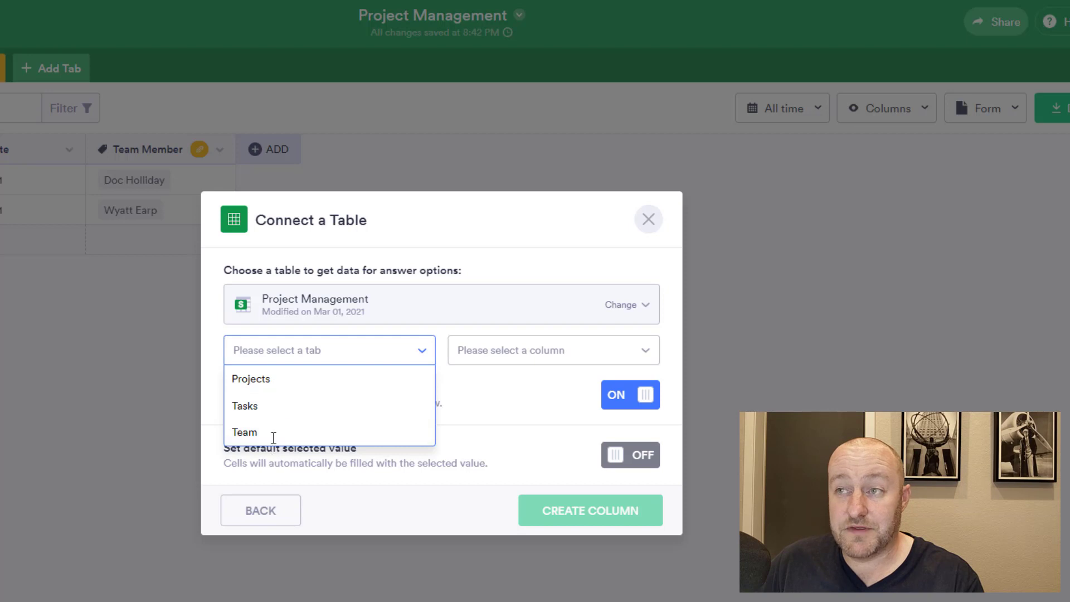
left_click(273, 381)
left_click(551, 351)
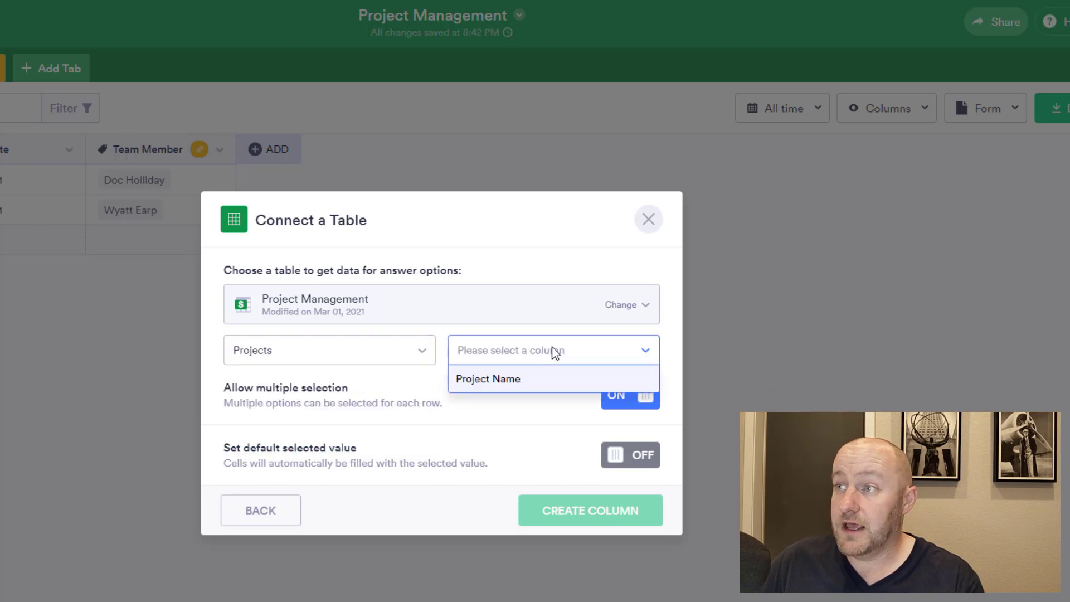
left_click(498, 382)
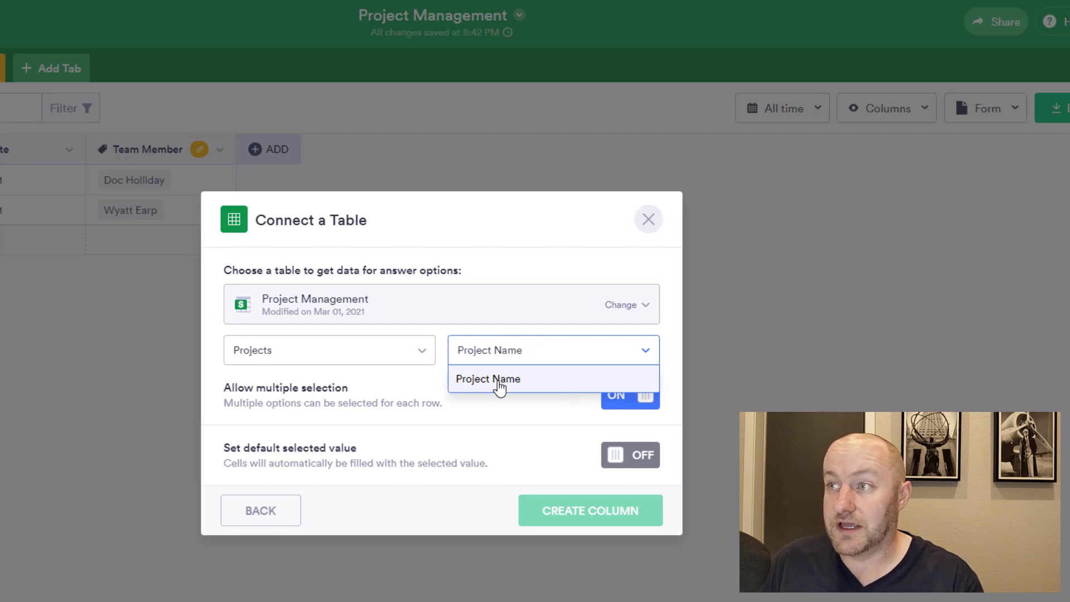
left_click(640, 399)
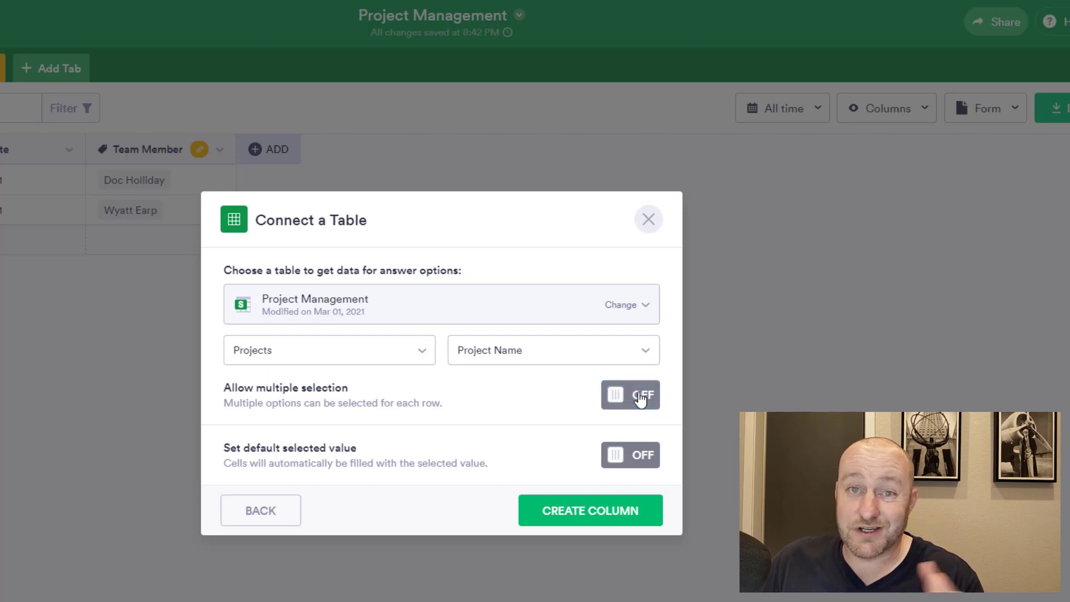
left_click(576, 508)
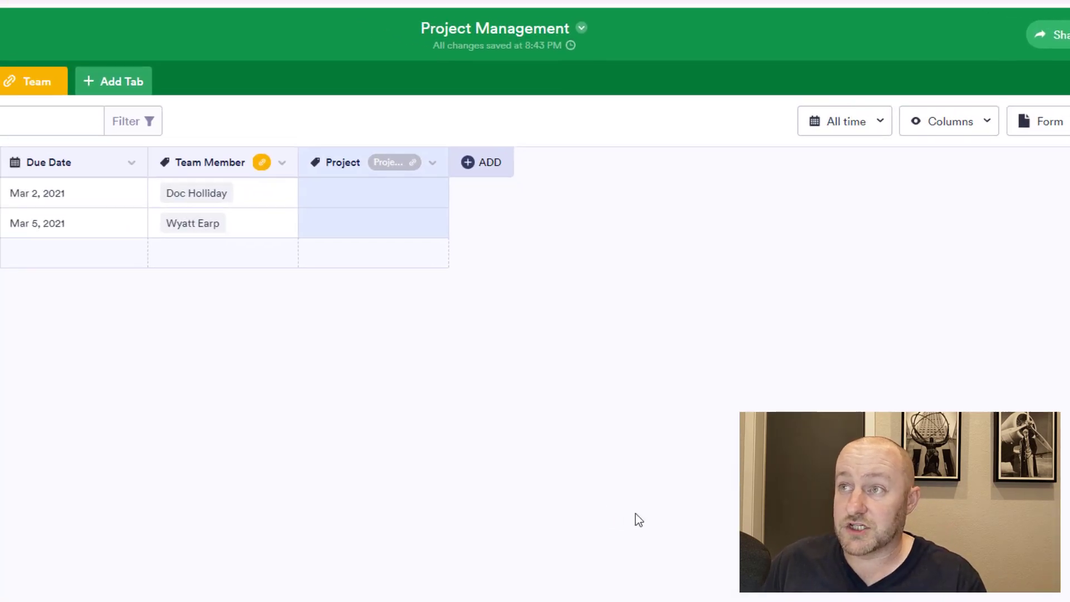
Step: Link the Rake the ground and Pour the concrete tasks to the Pouring Concrete project
left_click(352, 196)
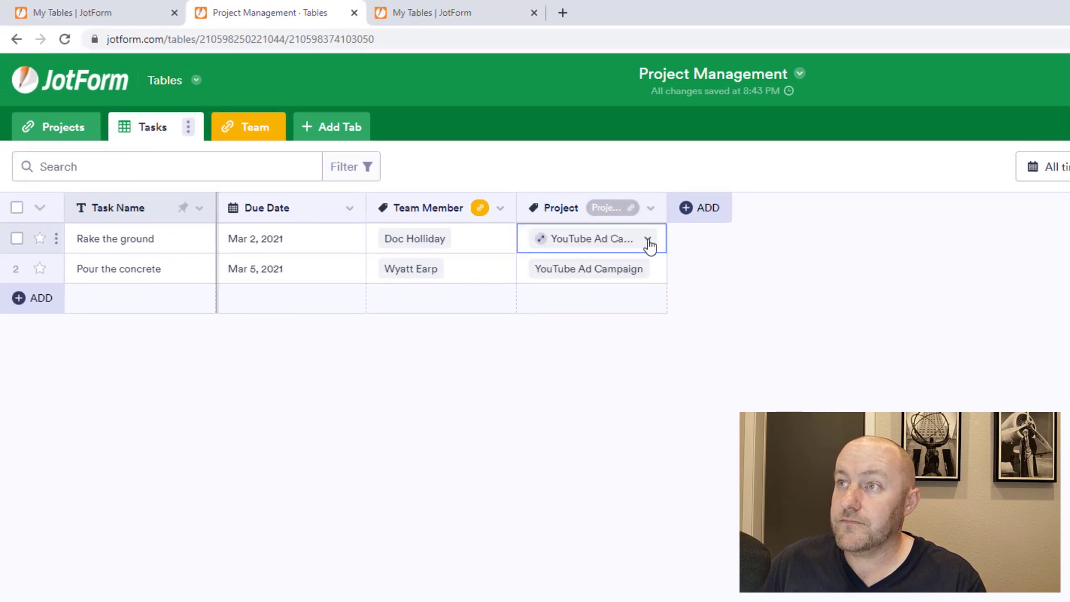
left_click(430, 194)
left_click(604, 308)
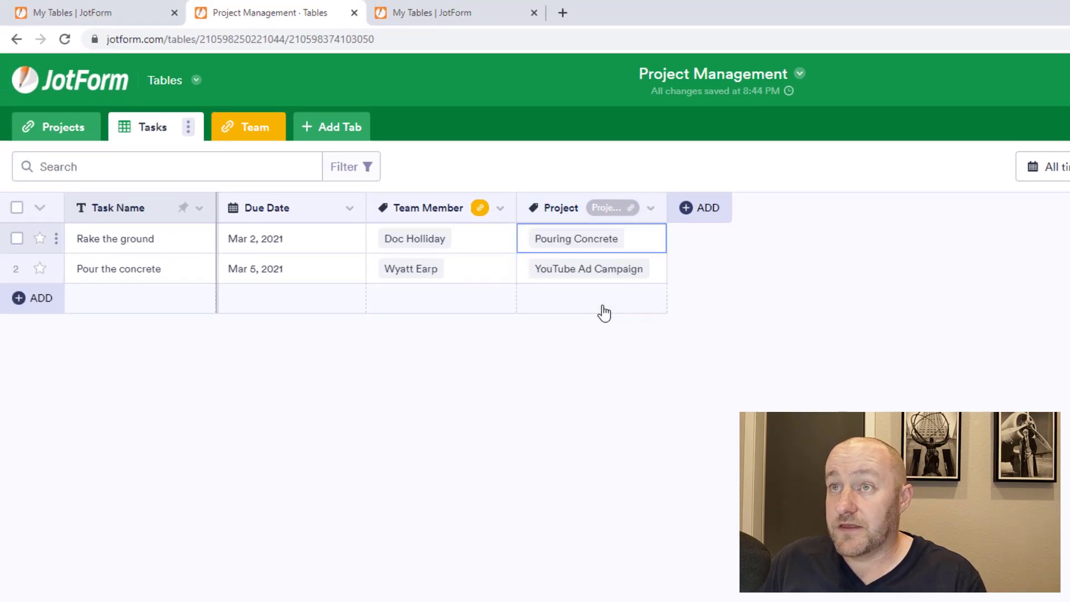
left_click(645, 271)
left_click(648, 271)
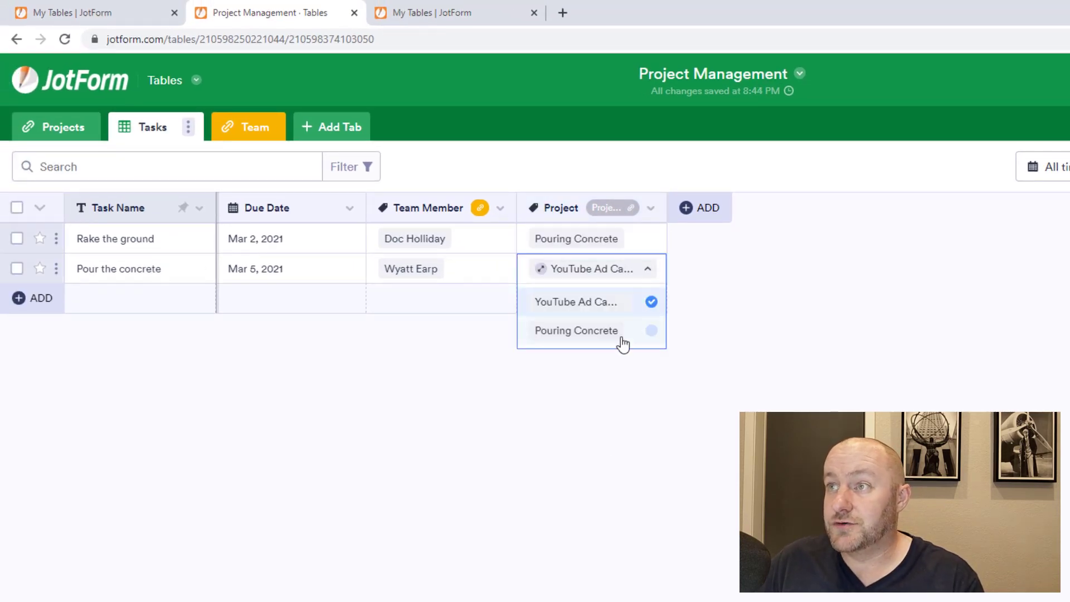
left_click(650, 333)
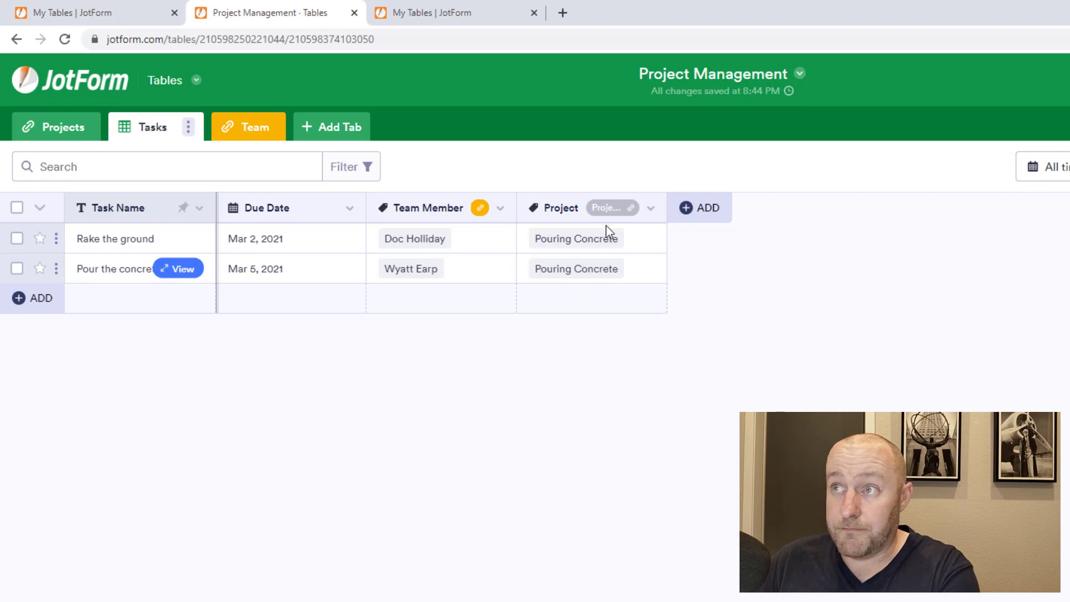
Step: Add a third row to the Tasks table and set its project to YouTube Ad Campaign
left_click(143, 298)
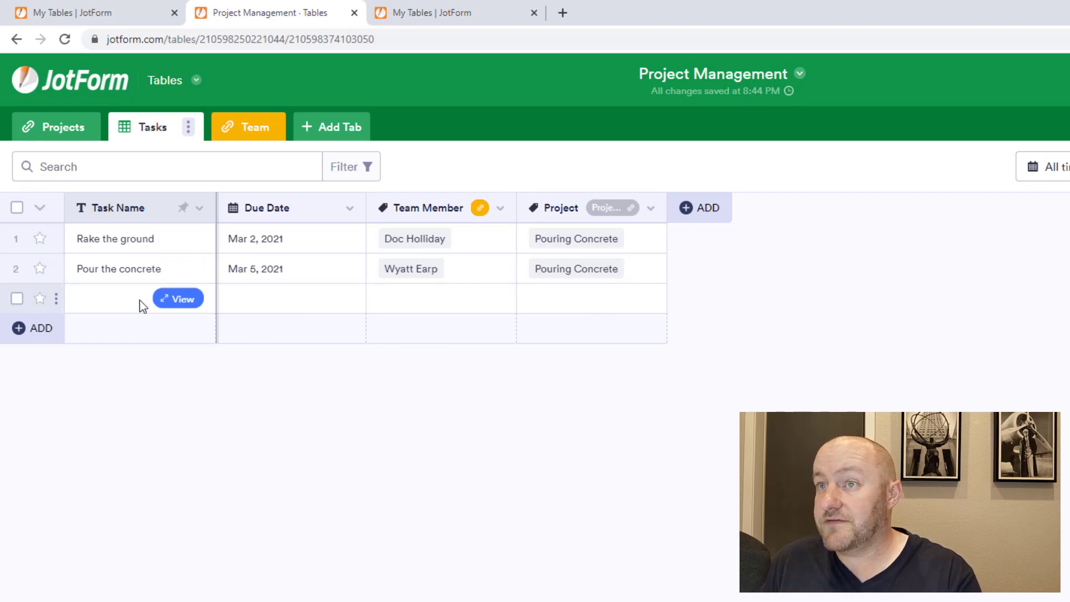
left_click(118, 295)
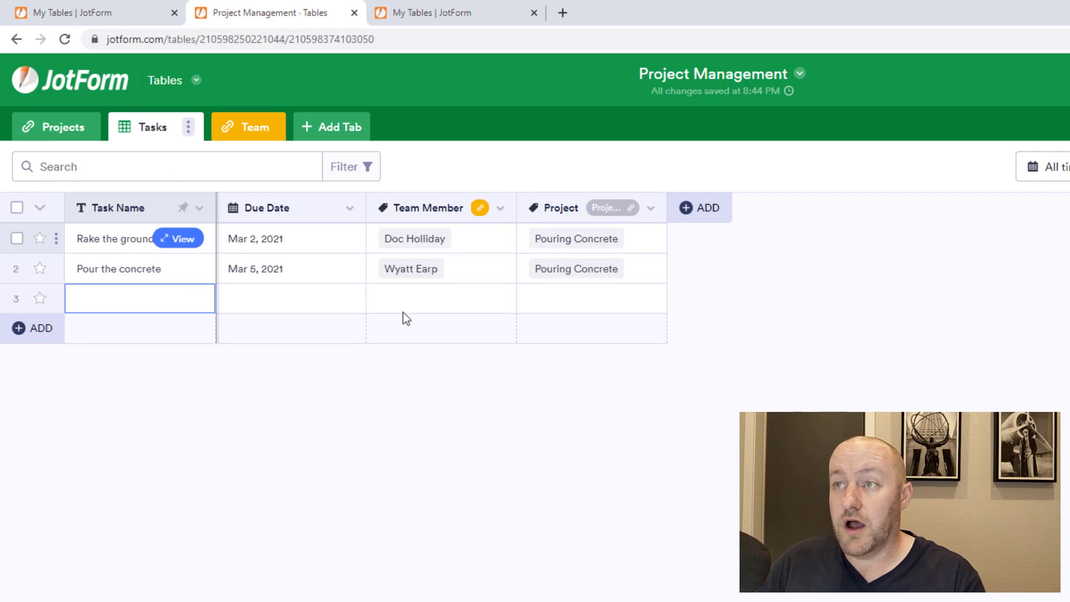
left_click(570, 304)
left_click(560, 305)
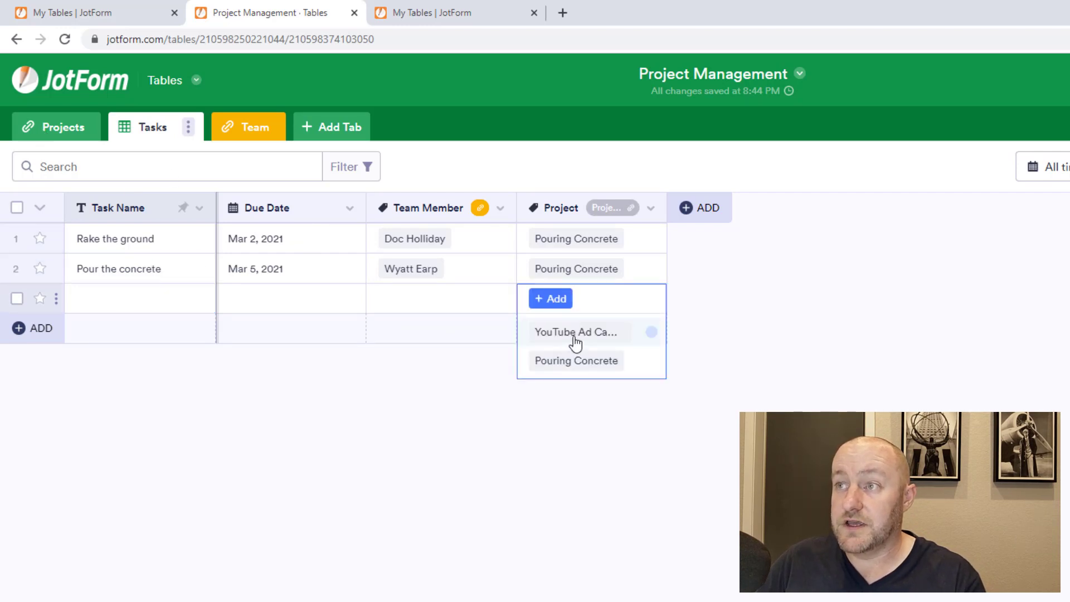
left_click(576, 334)
Step: Name the third task Select Thumbnail and set its due date to Mar 15, 2021
left_click(113, 299)
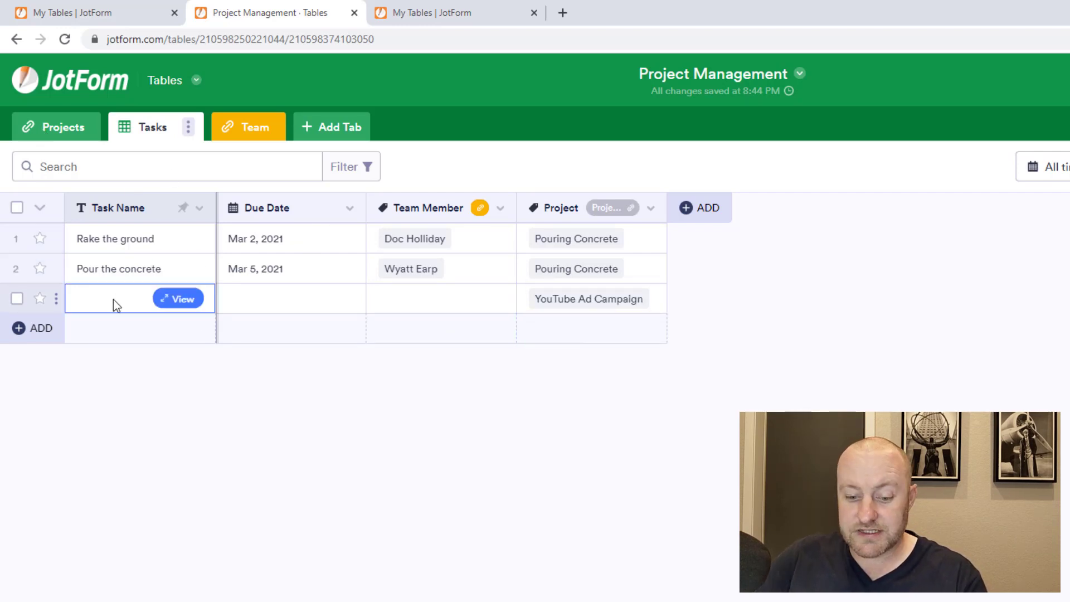
left_click(113, 299)
type("Select")
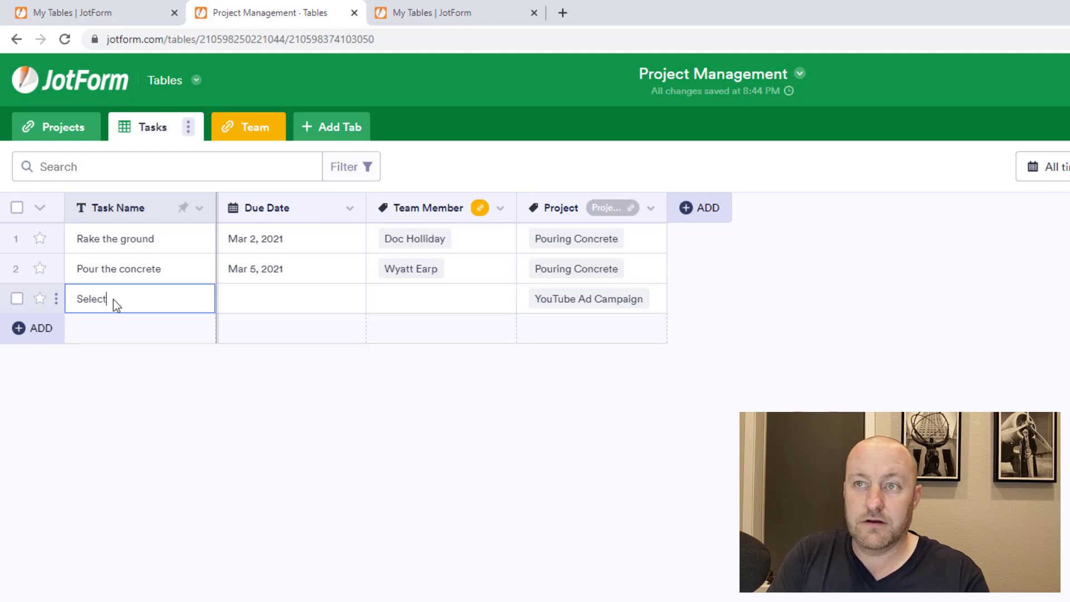
type(" Thumbnail")
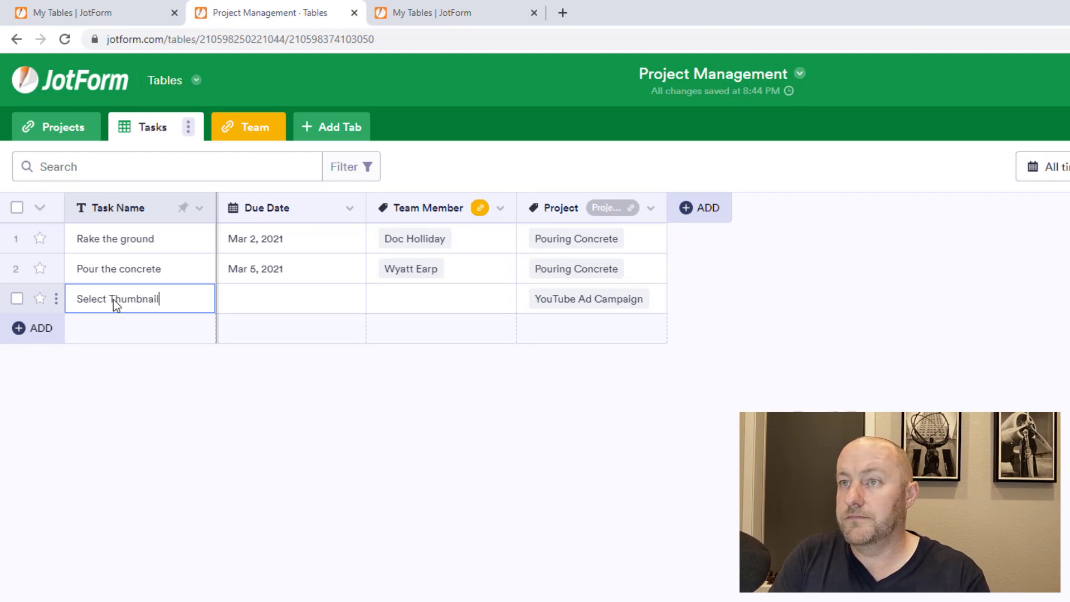
key("Tab")
key("Return")
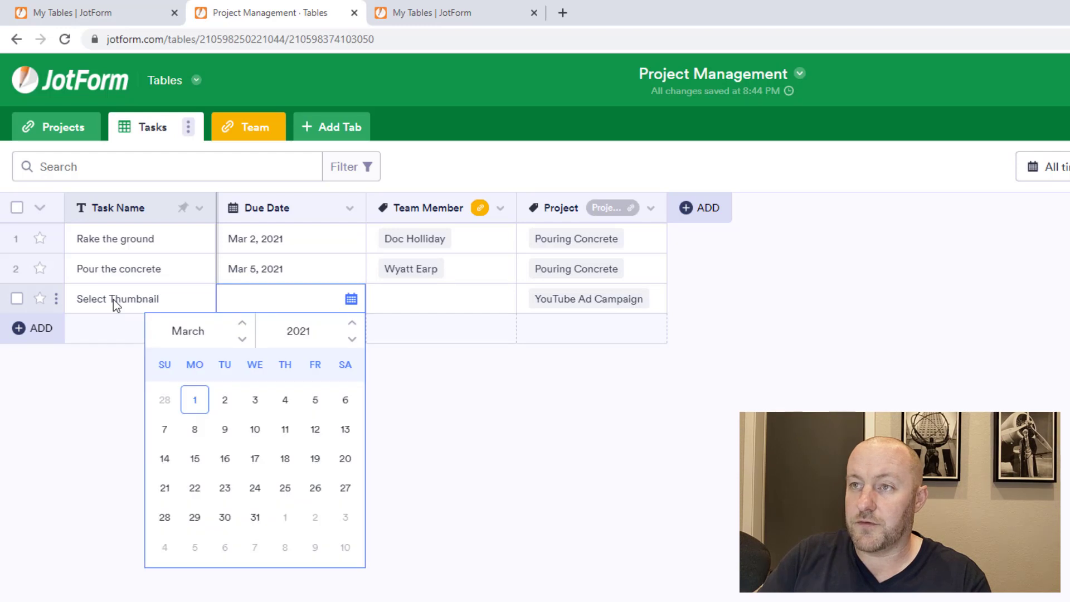
key("Escape")
key("Return")
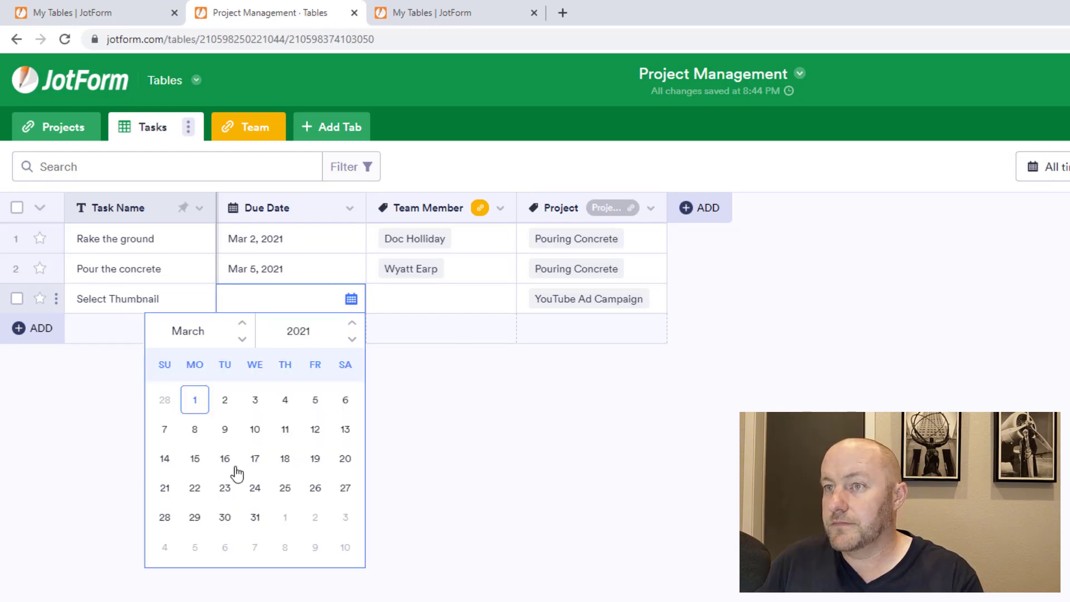
left_click(194, 459)
Step: Assign the second listed team member to the Select Thumbnail task
left_click(403, 295)
left_click(401, 299)
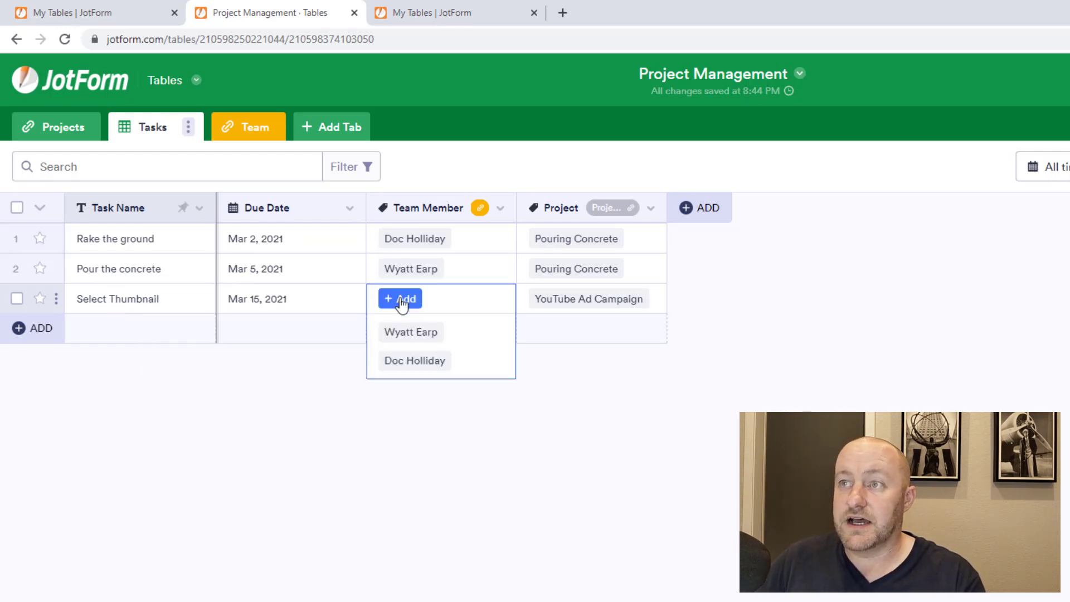
left_click(406, 362)
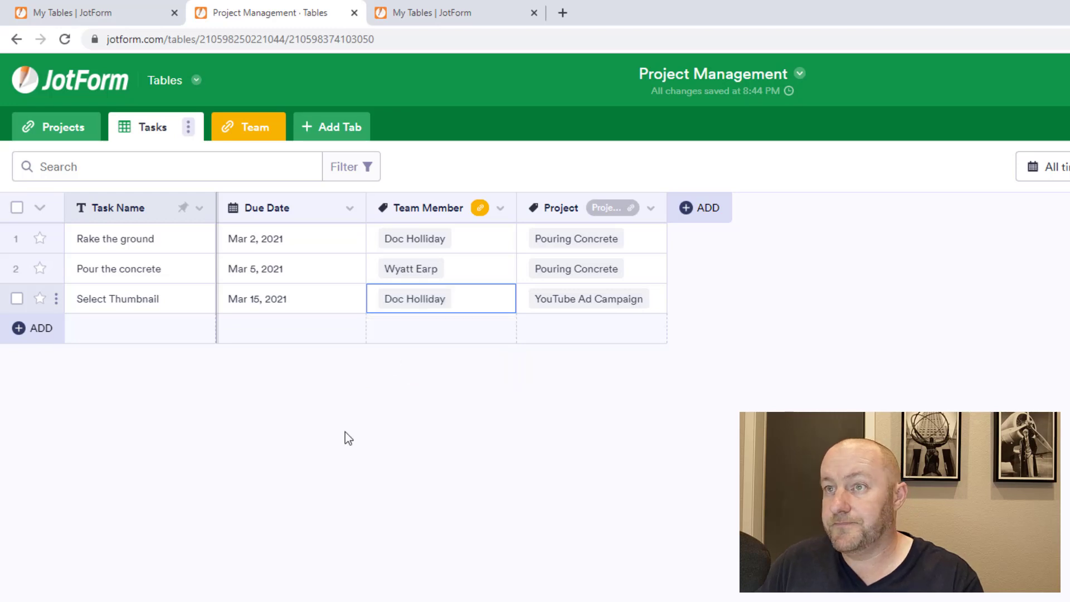
Step: Add a fourth task named Publish the campaign with a due date of Mar 22, 2021
left_click(144, 329)
left_click(144, 327)
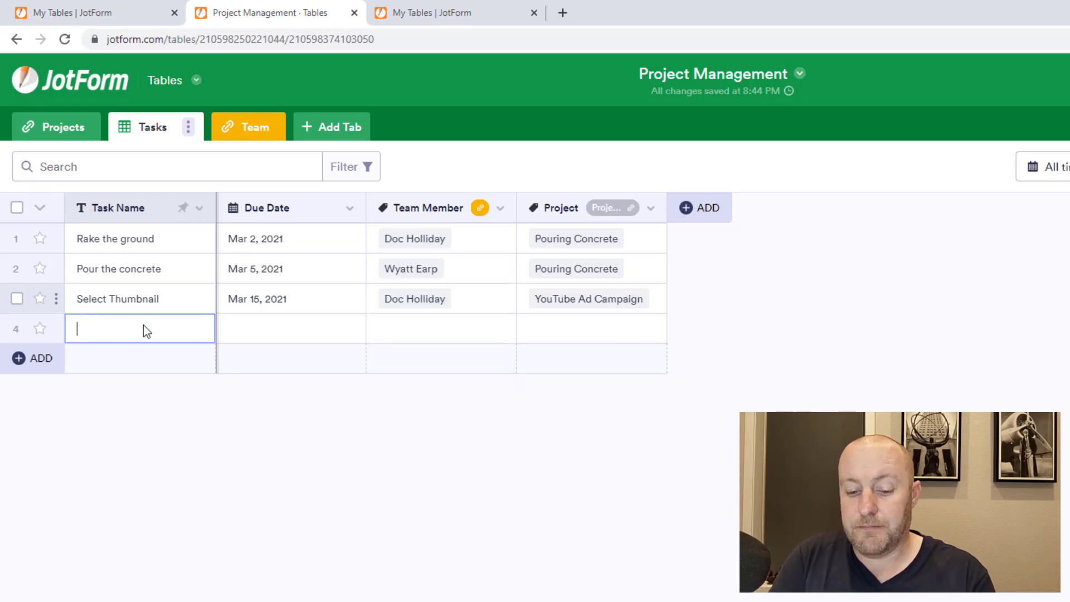
type("Publish the ")
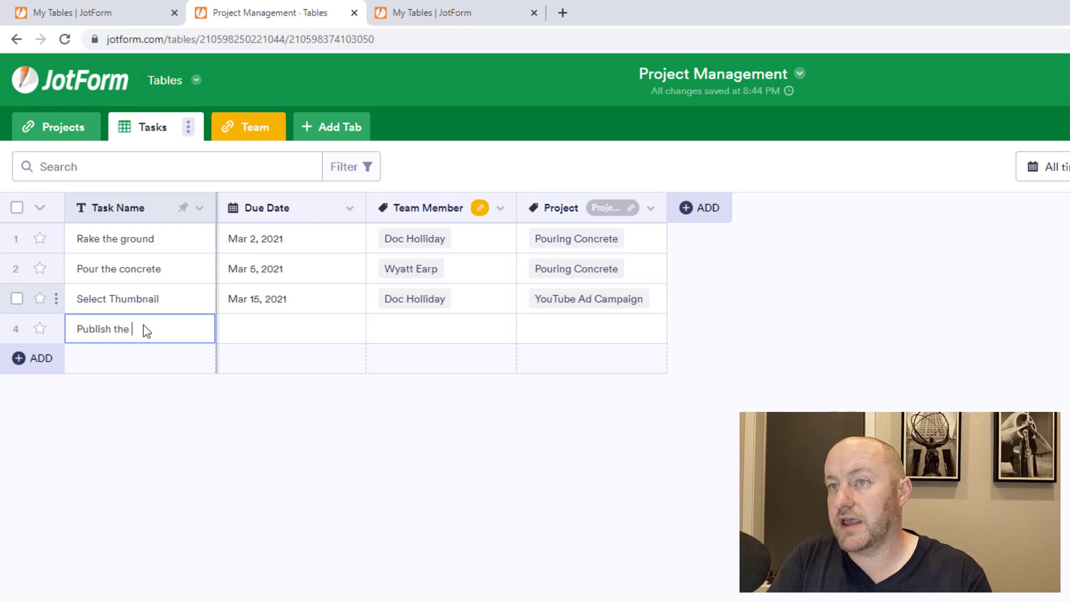
type("campaign")
key("Tab")
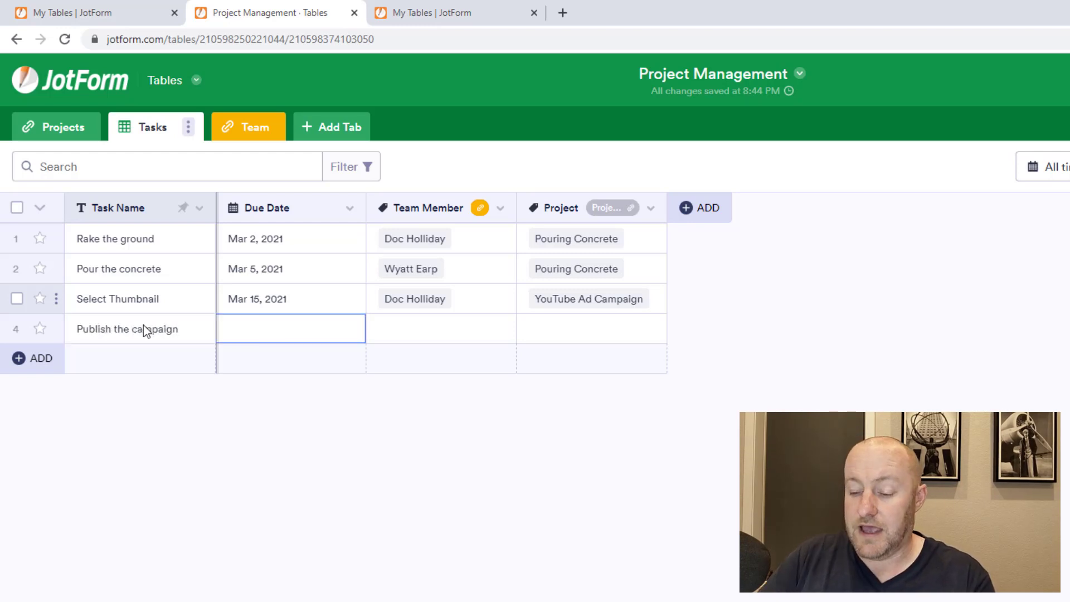
key("Return")
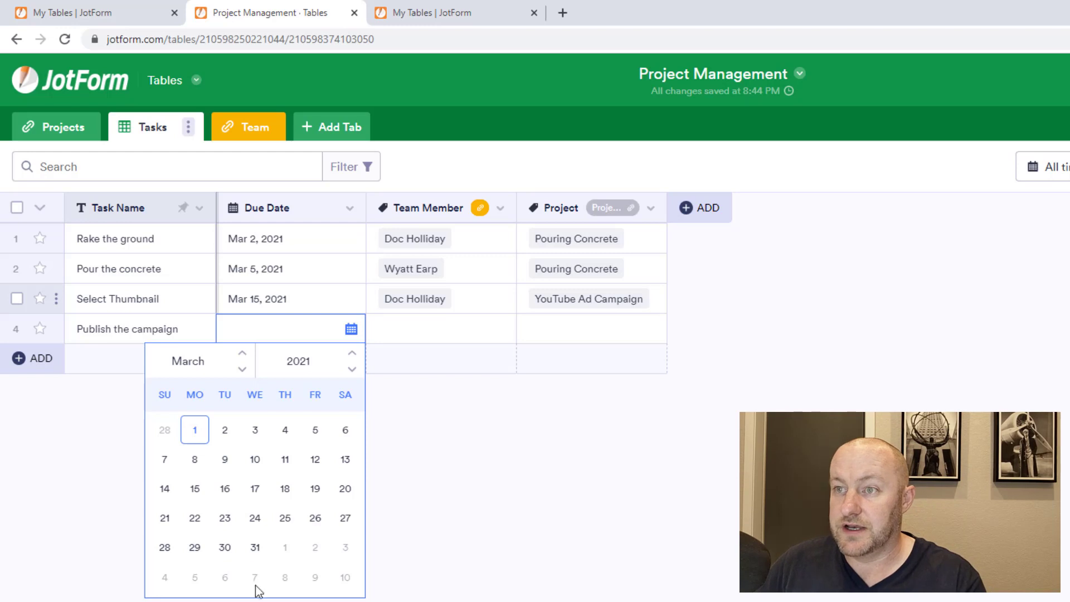
left_click(193, 527)
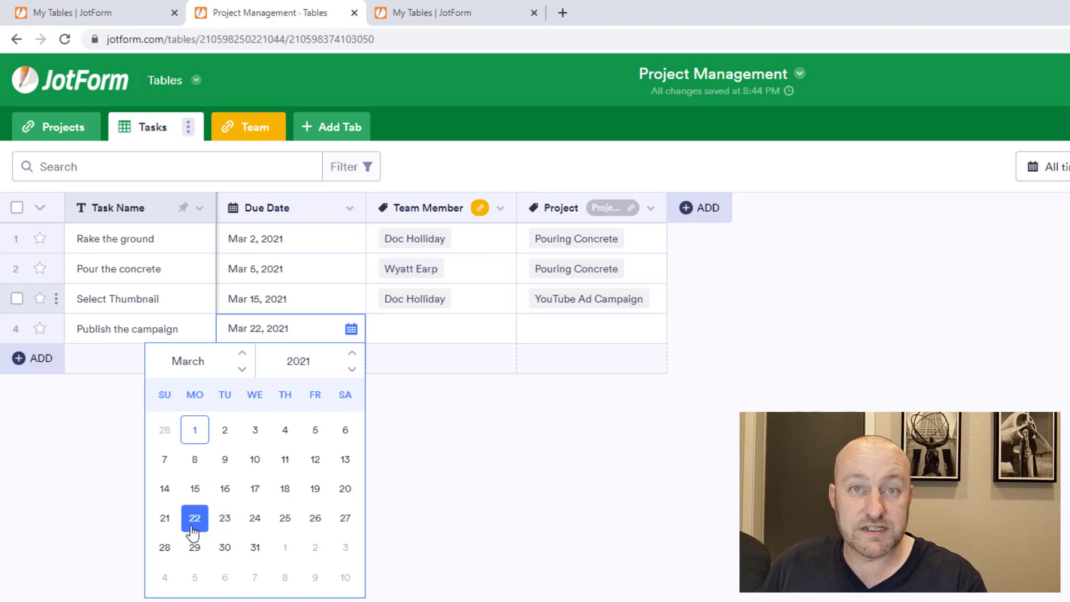
Step: Assign the first listed team member to the Publish the campaign task and link it to the YouTube Ad Campaign project
left_click(412, 363)
left_click(396, 332)
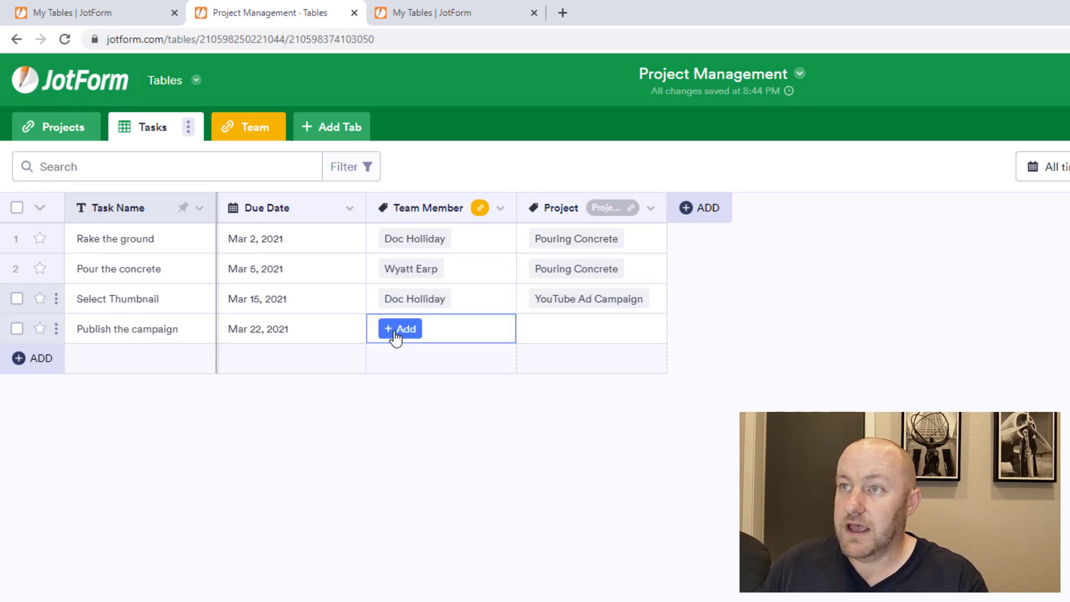
left_click(395, 331)
left_click(409, 362)
left_click(550, 324)
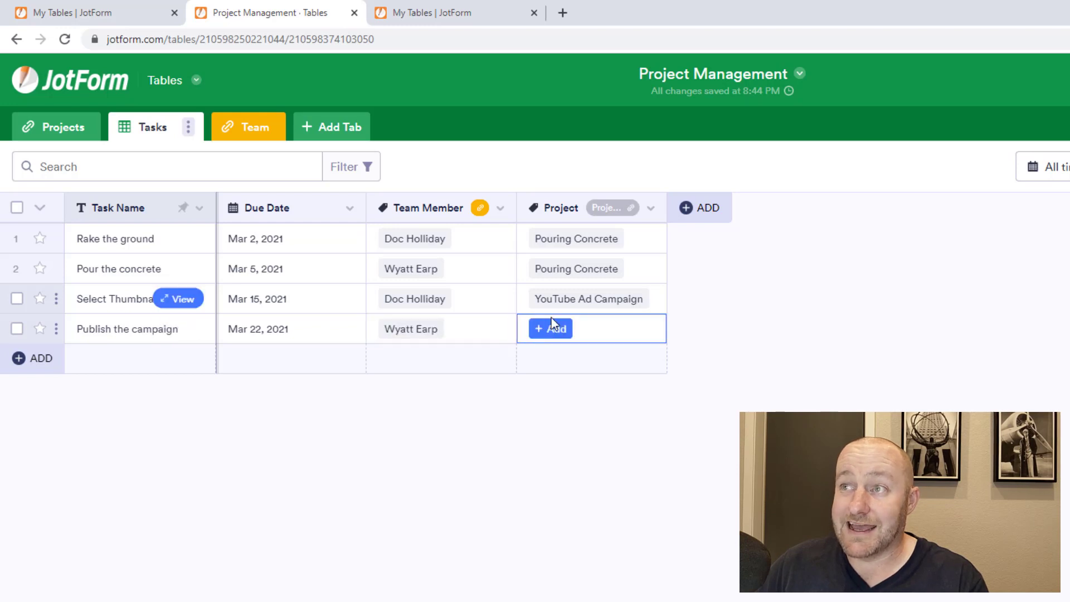
left_click(553, 332)
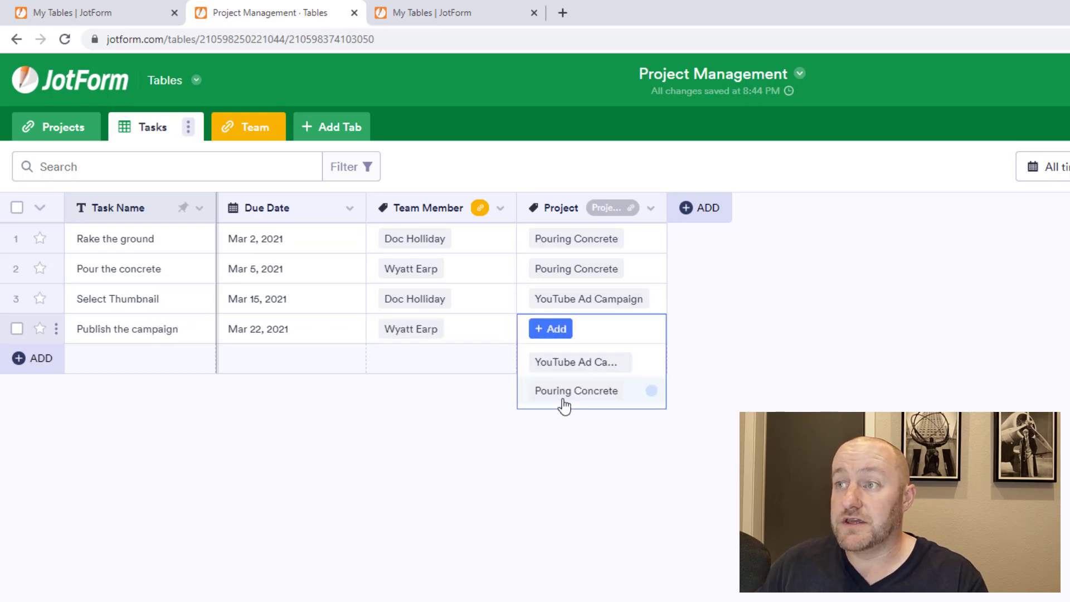
left_click(560, 363)
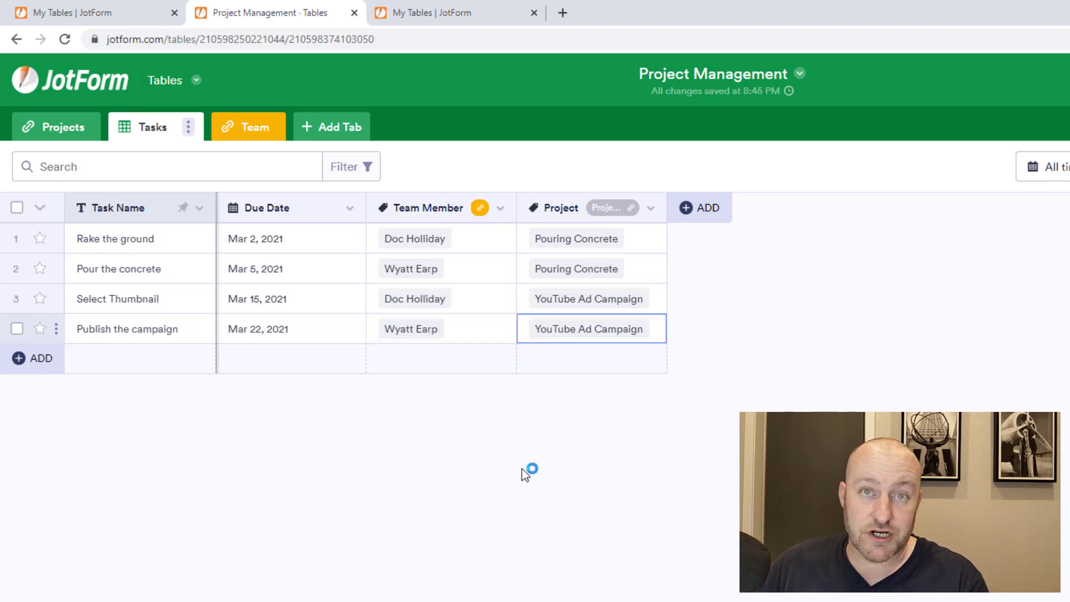
left_click(522, 468)
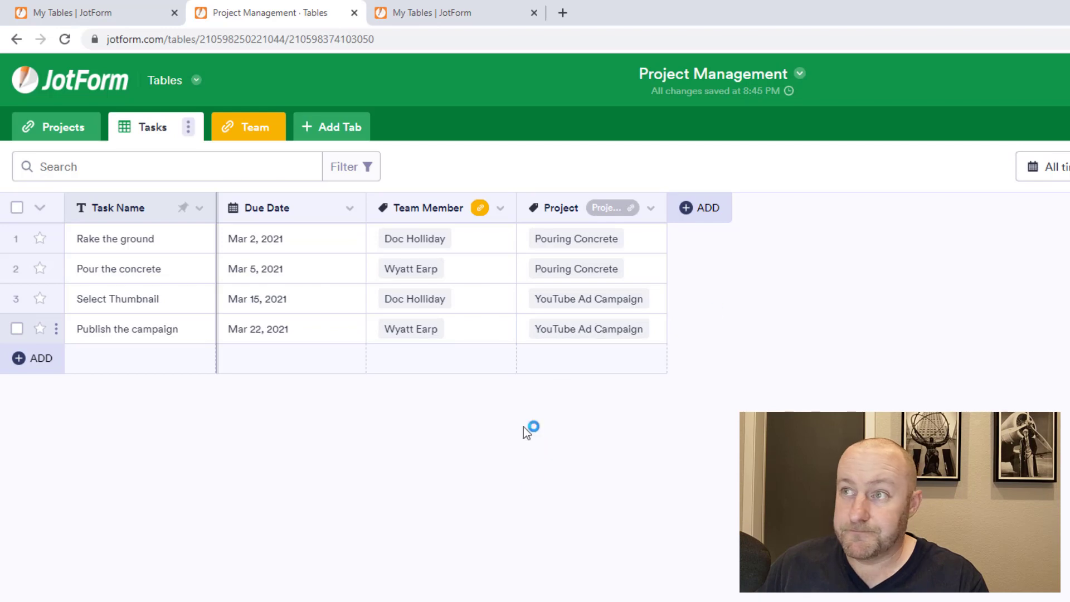
Step: Add a Checkbox column named Complete to the Tasks table
left_click(702, 222)
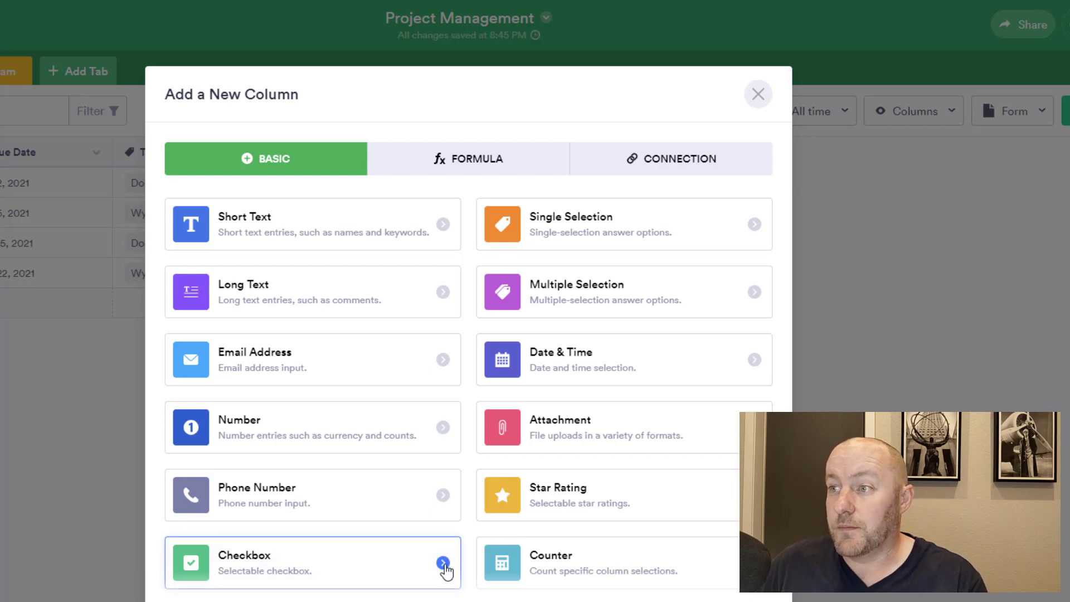
left_click(443, 563)
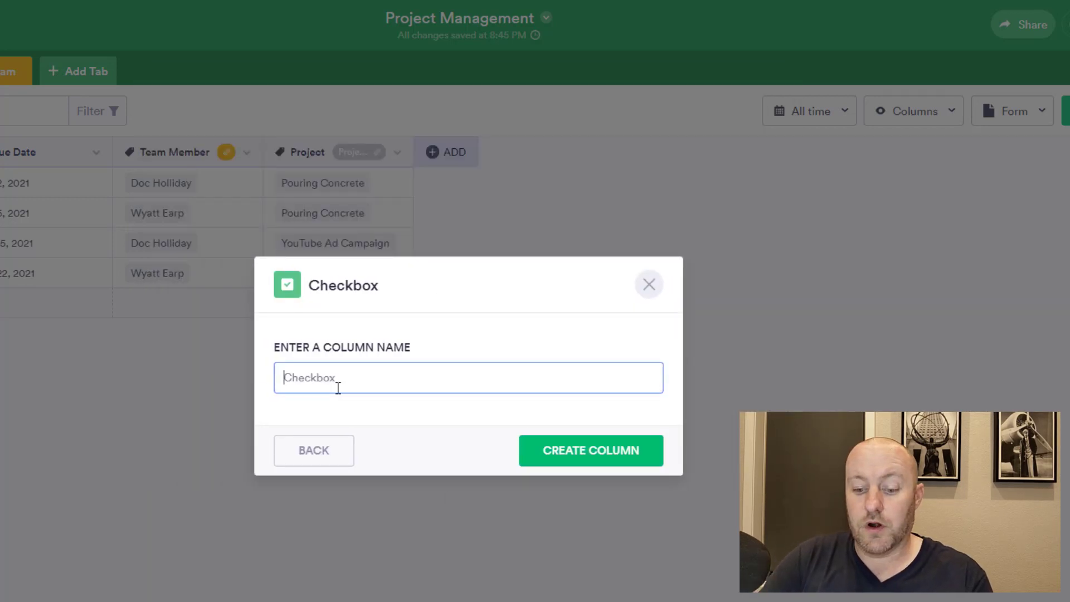
type("Complete")
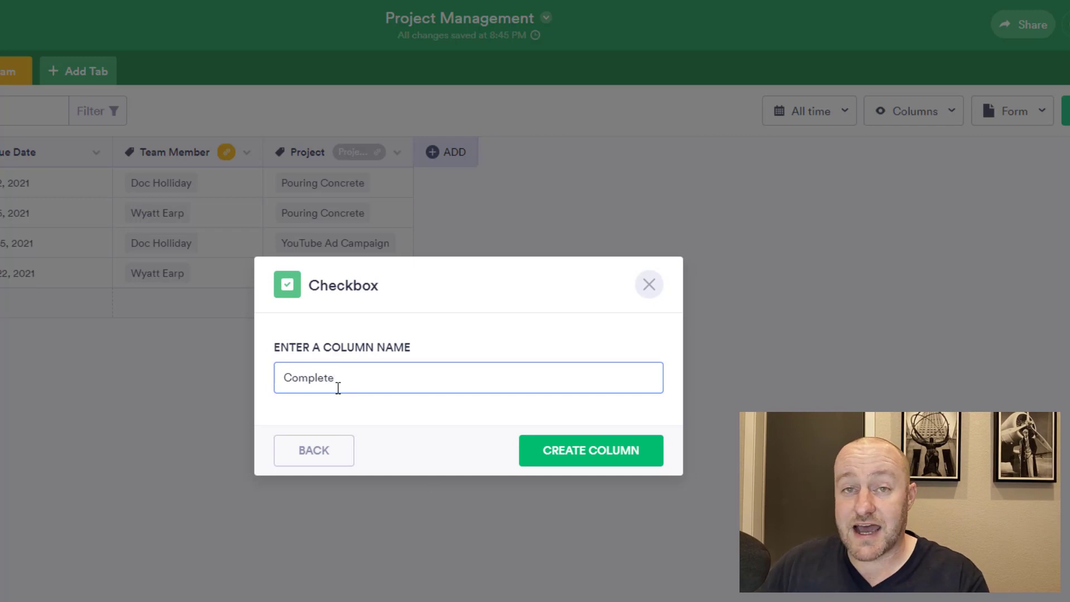
left_click(584, 462)
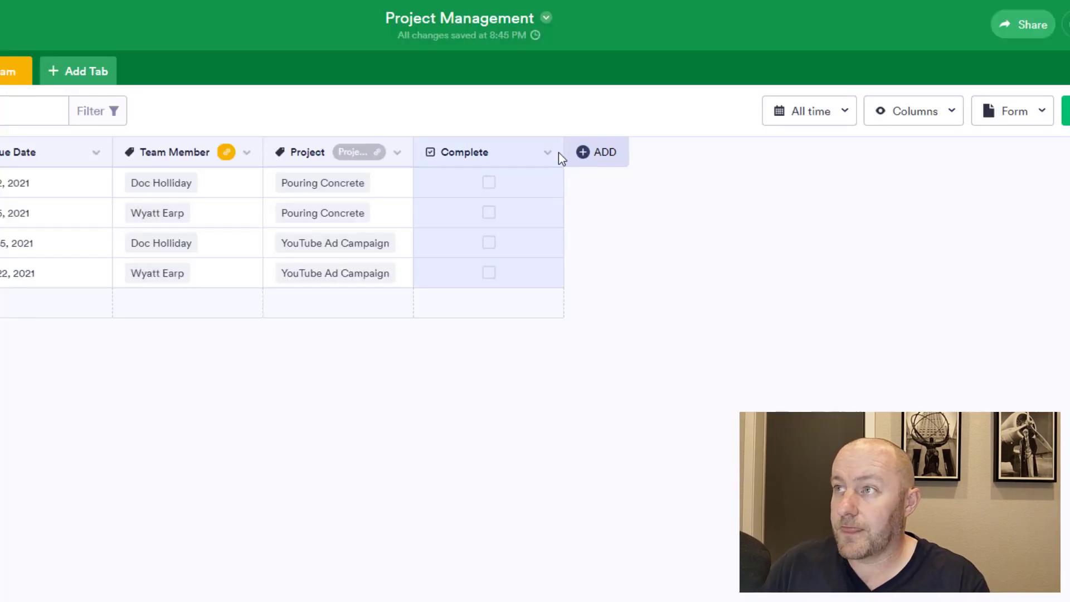
Step: Mark the Rake the ground and Pour the concrete tasks as complete
left_click(728, 238)
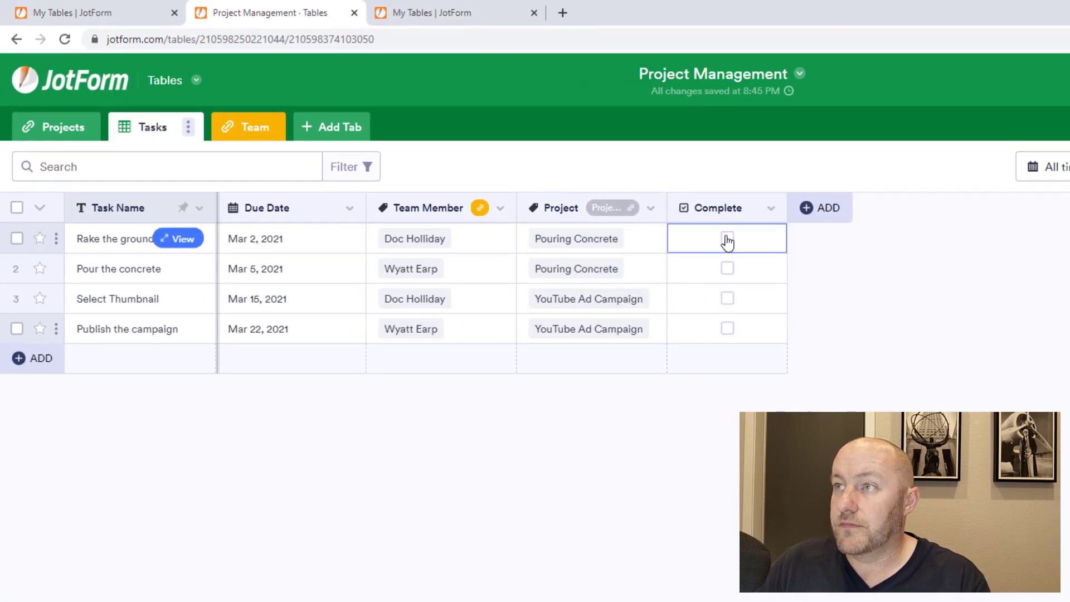
left_click(727, 269)
left_click(727, 237)
left_click(727, 238)
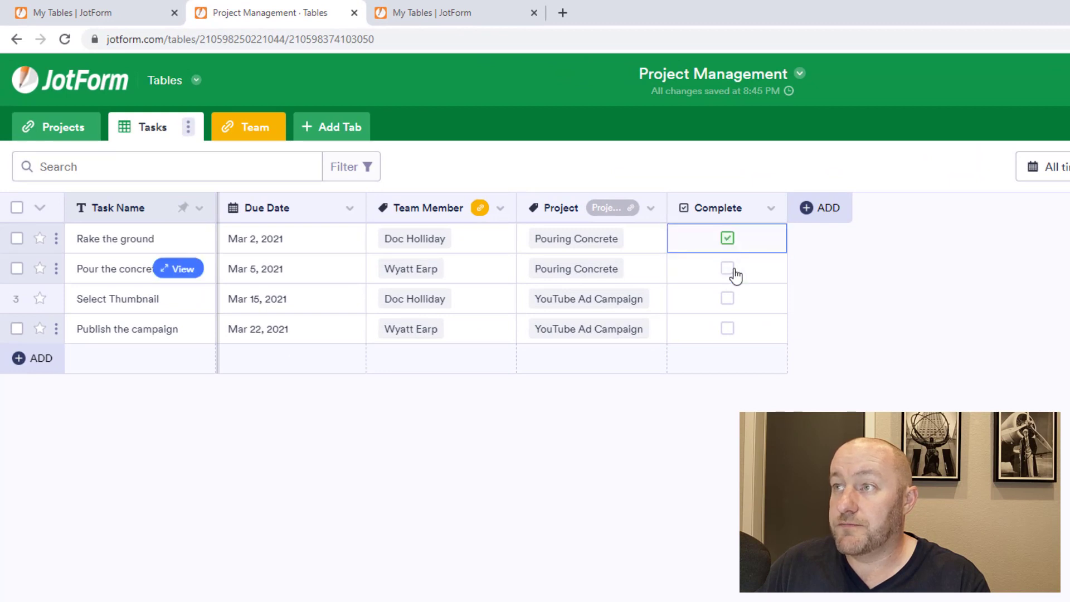
left_click(729, 276)
left_click(649, 455)
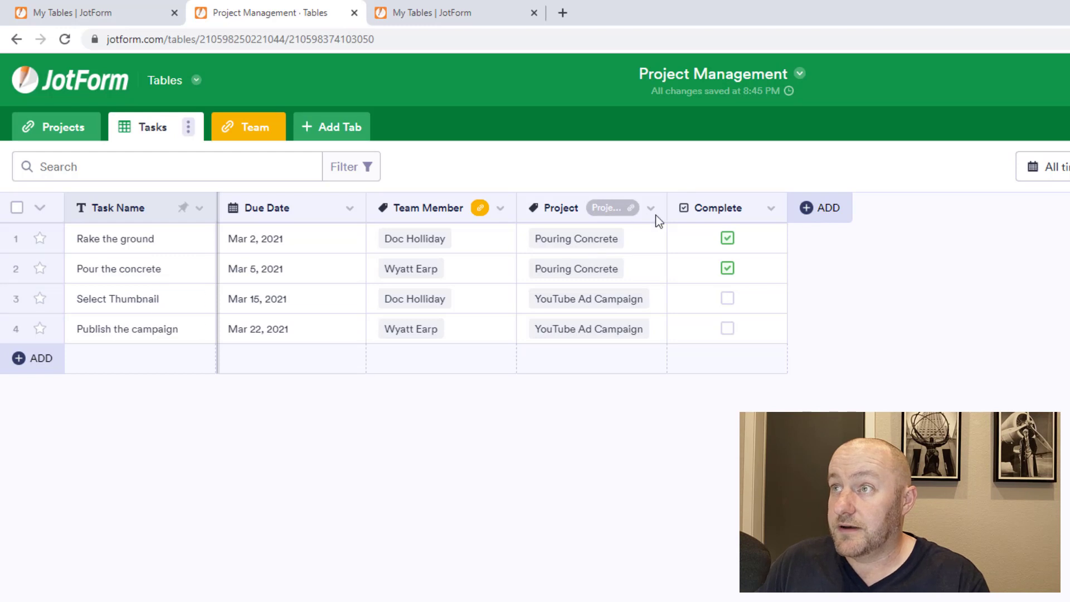
Step: Group the tasks by the Project column and expand both project groups
left_click(561, 210)
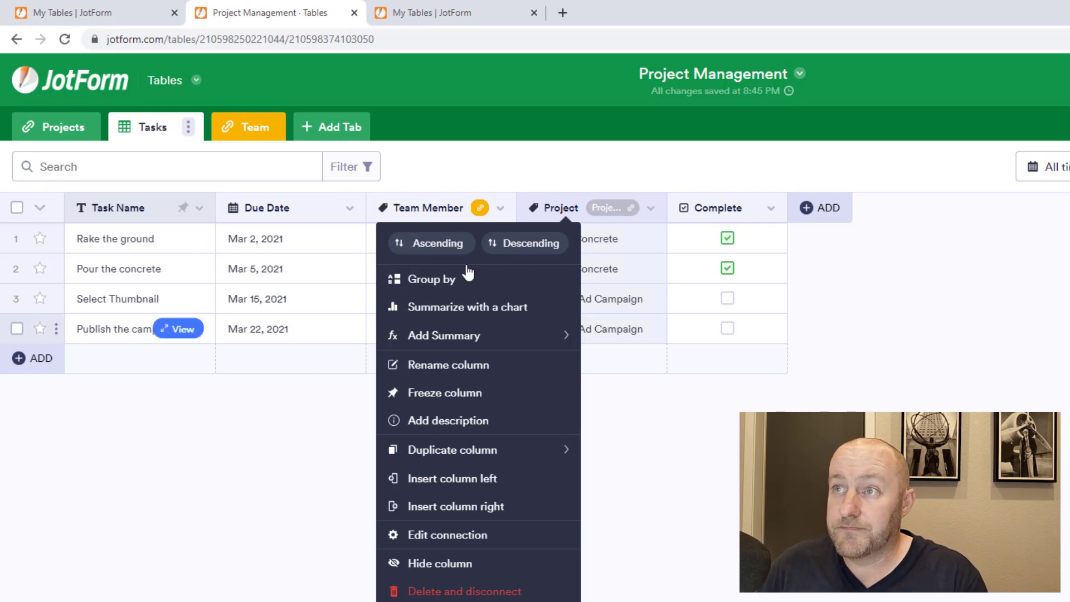
left_click(432, 280)
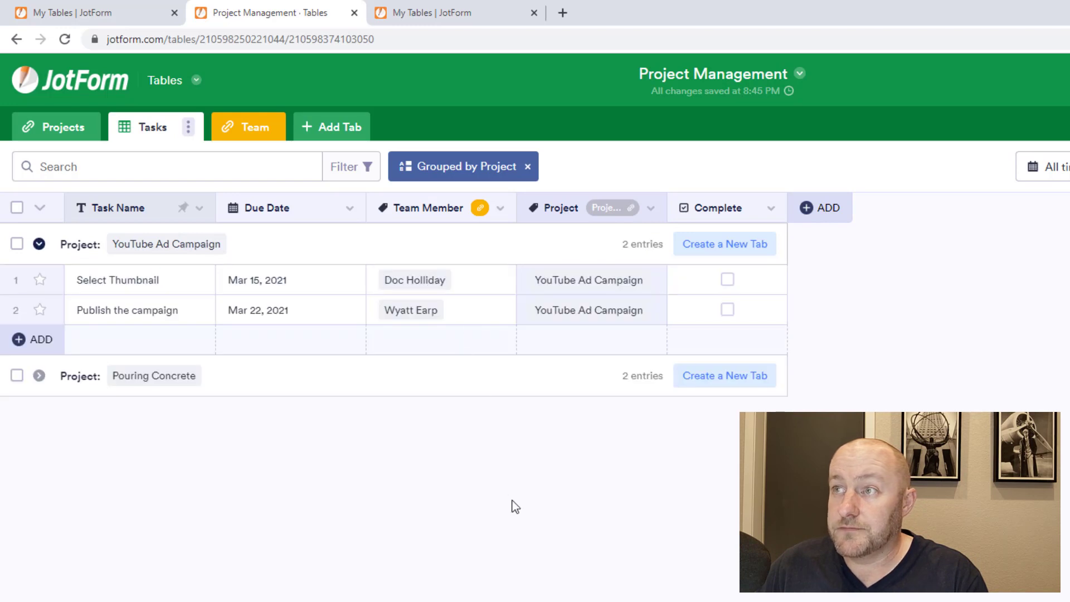
left_click(39, 376)
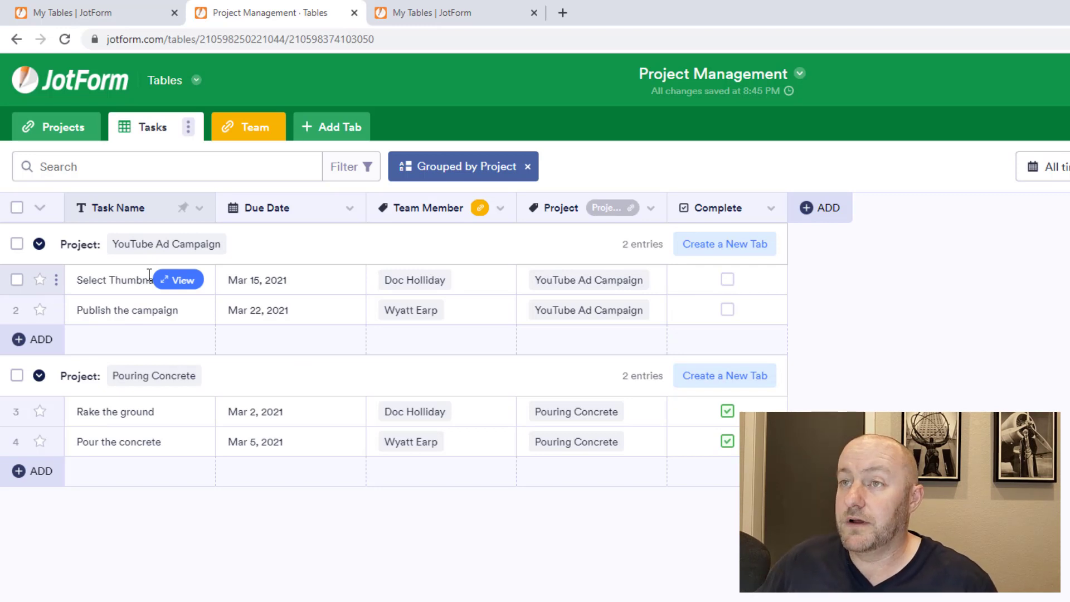
left_click(39, 244)
left_click(39, 244)
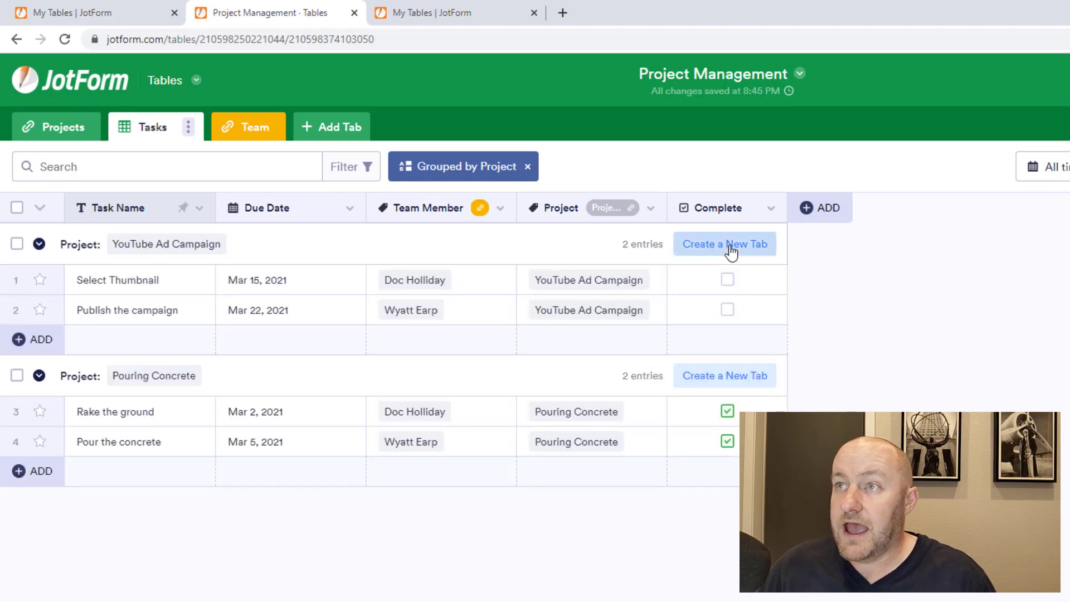